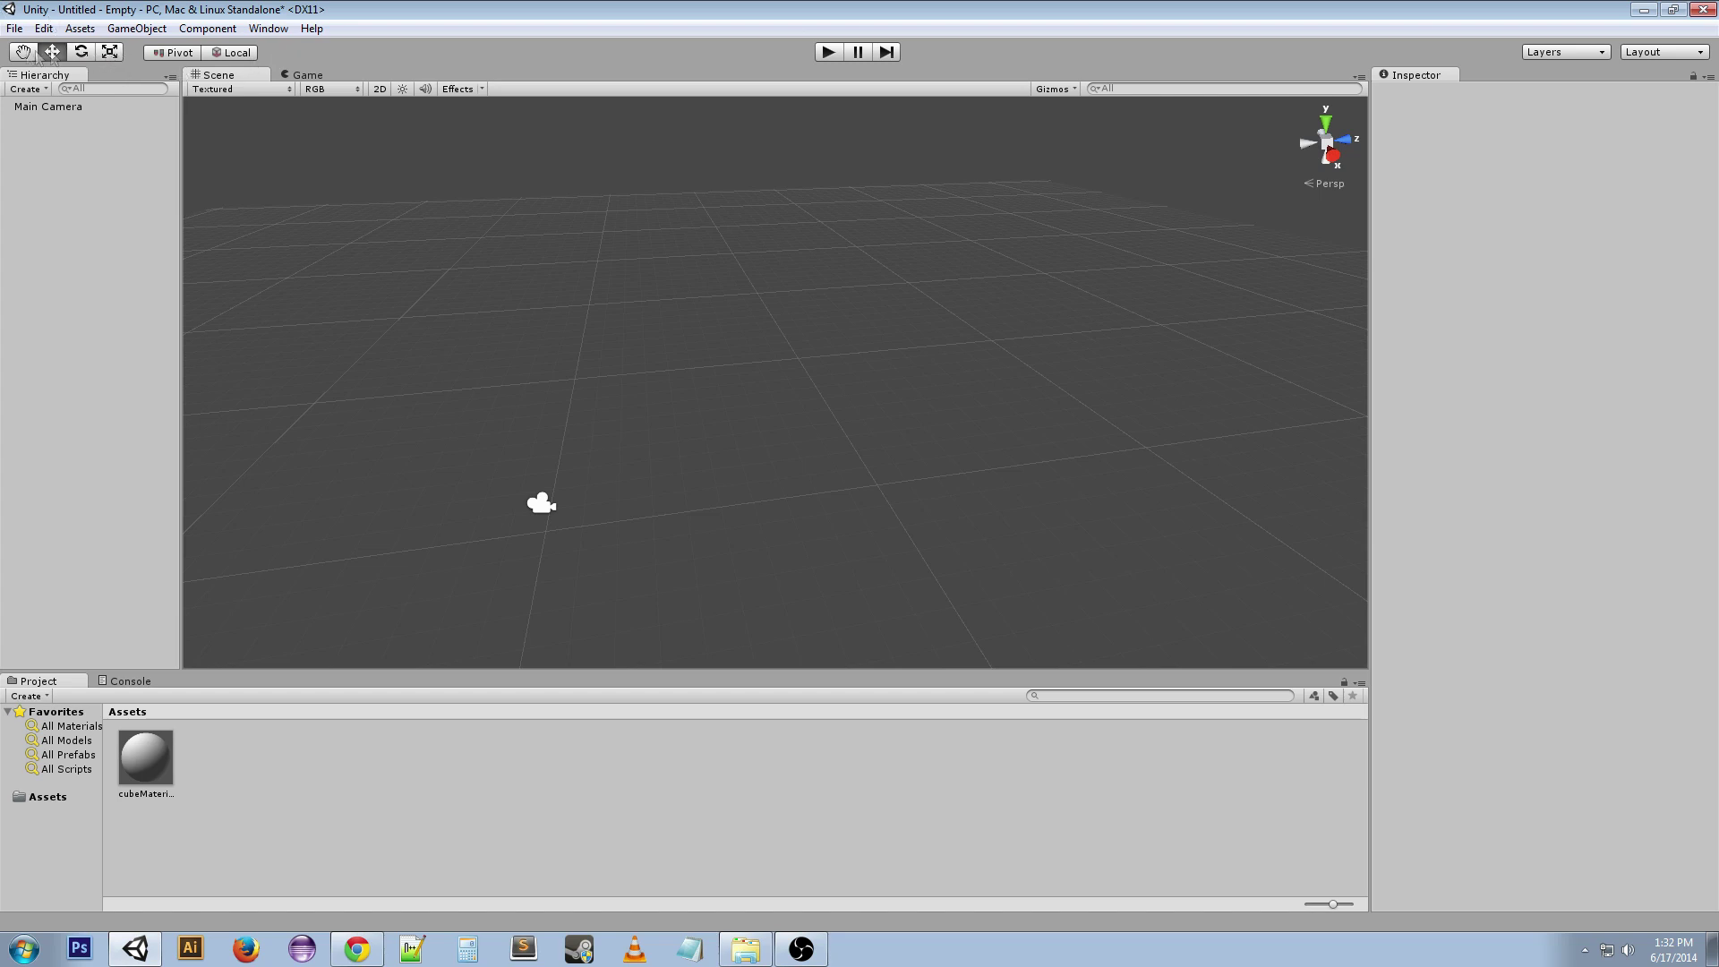
Add a cube to the scene and move it closer to the viewer across the ground plane
click(136, 28)
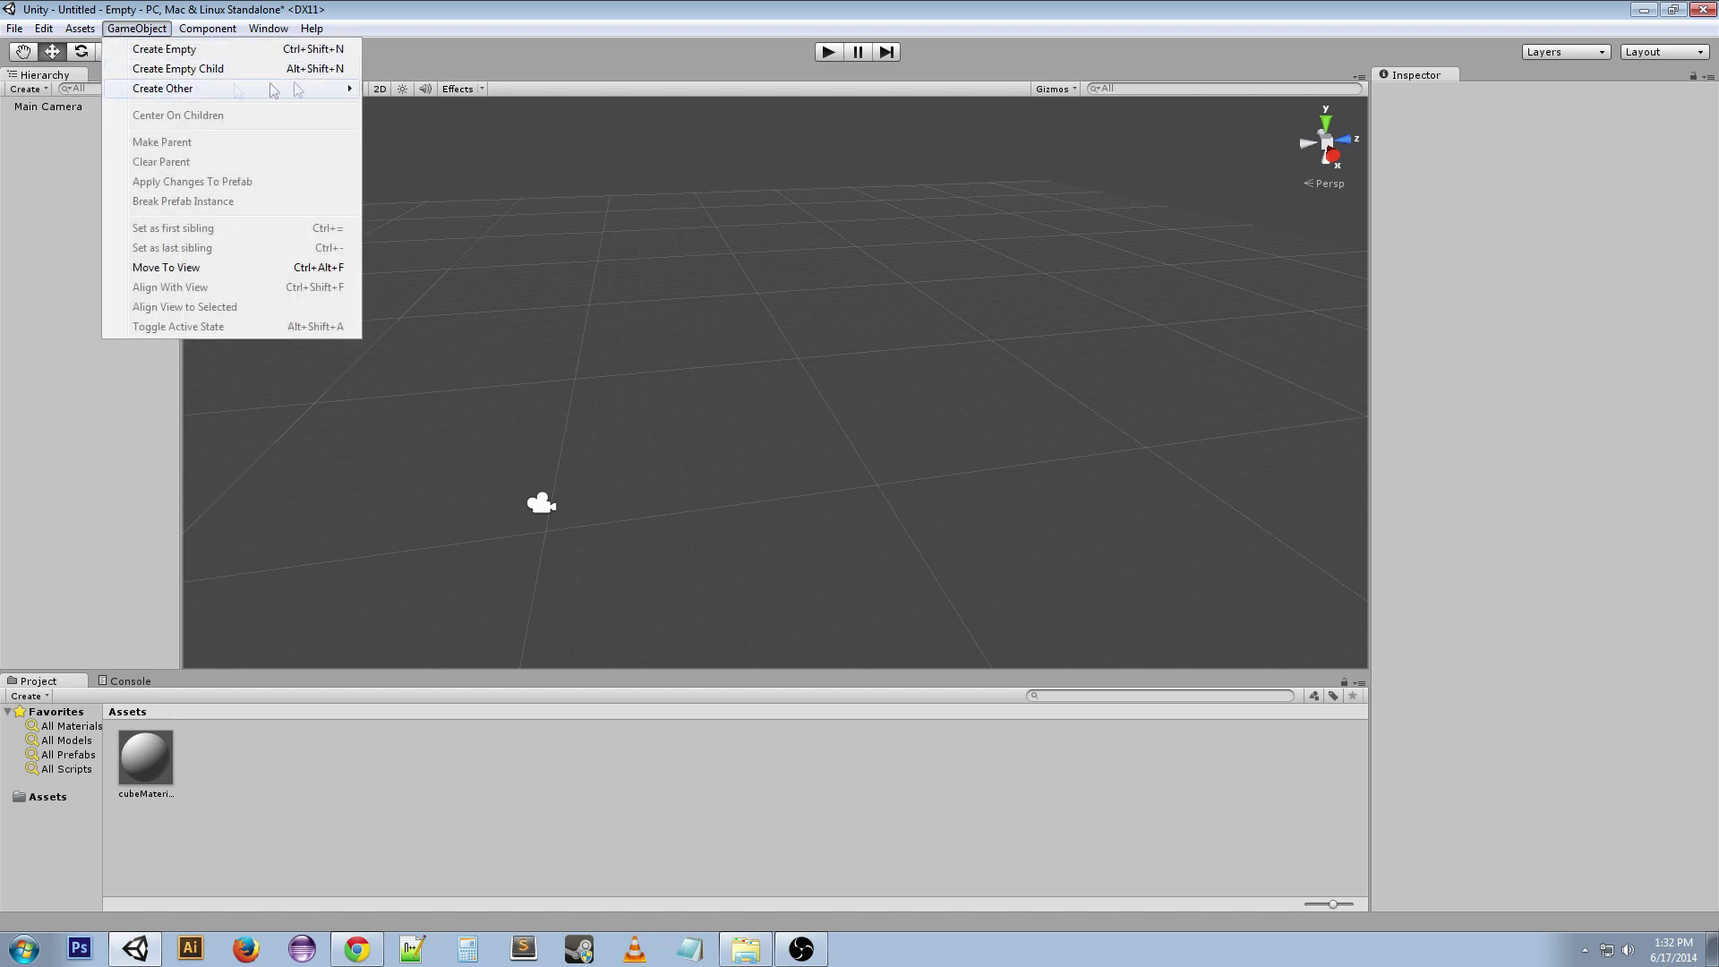
mouse_move(273, 89)
click(412, 282)
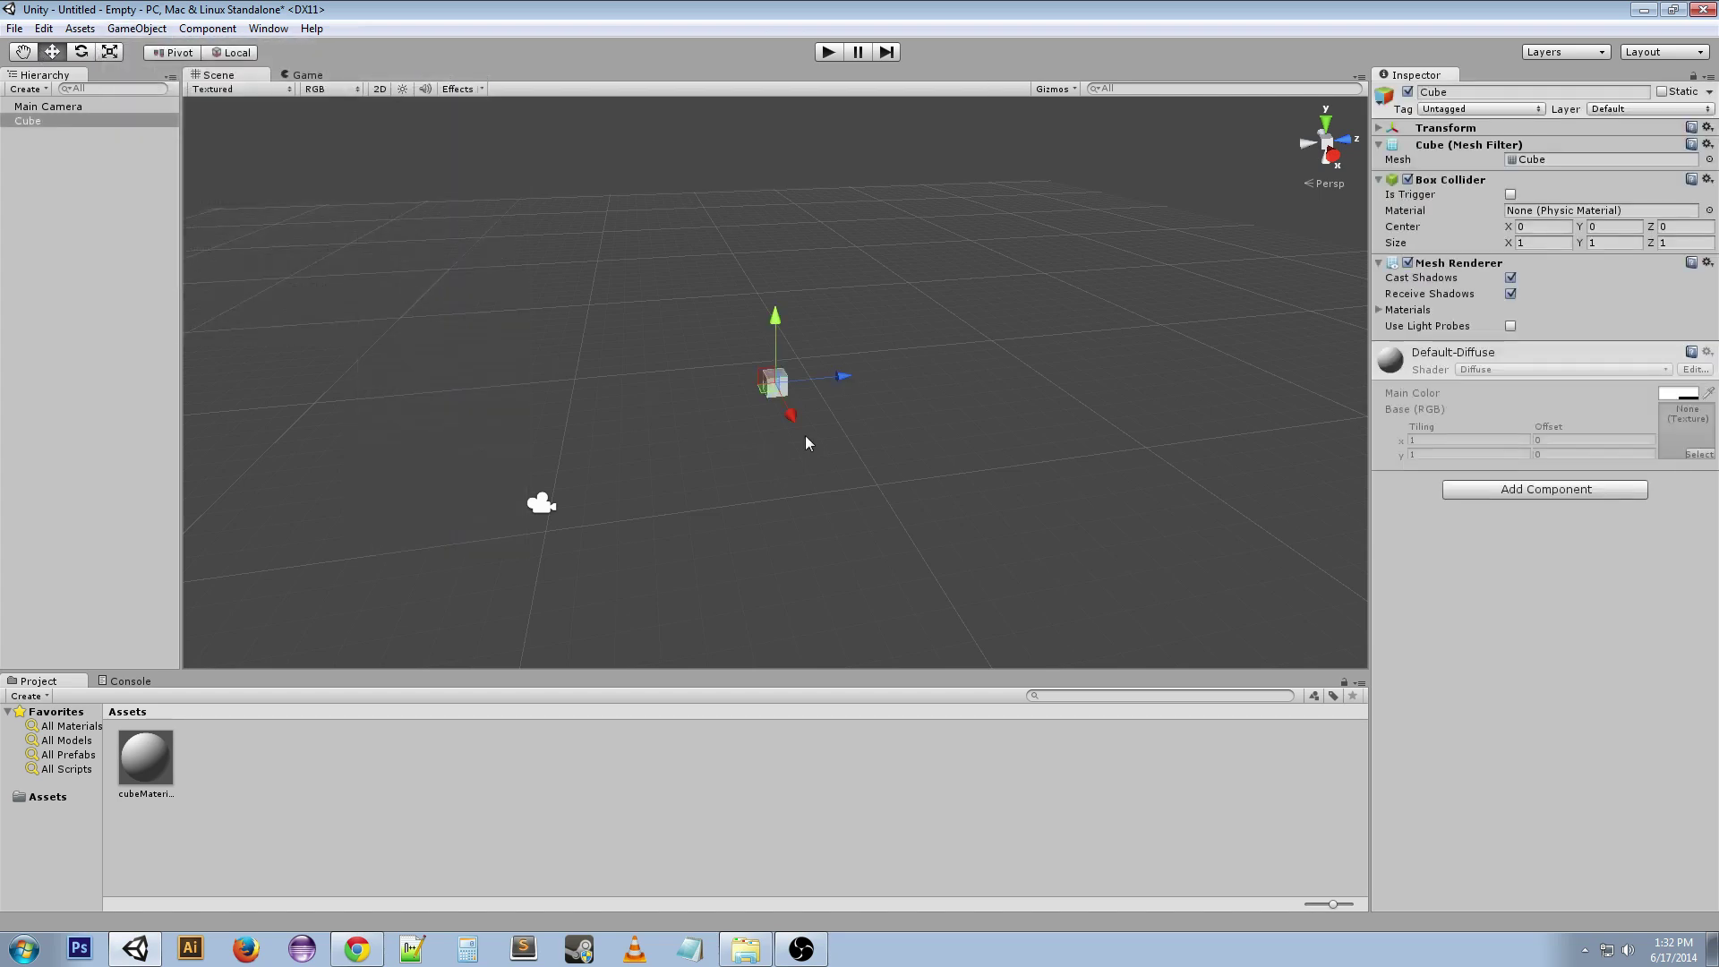
drag(804, 437, 806, 492)
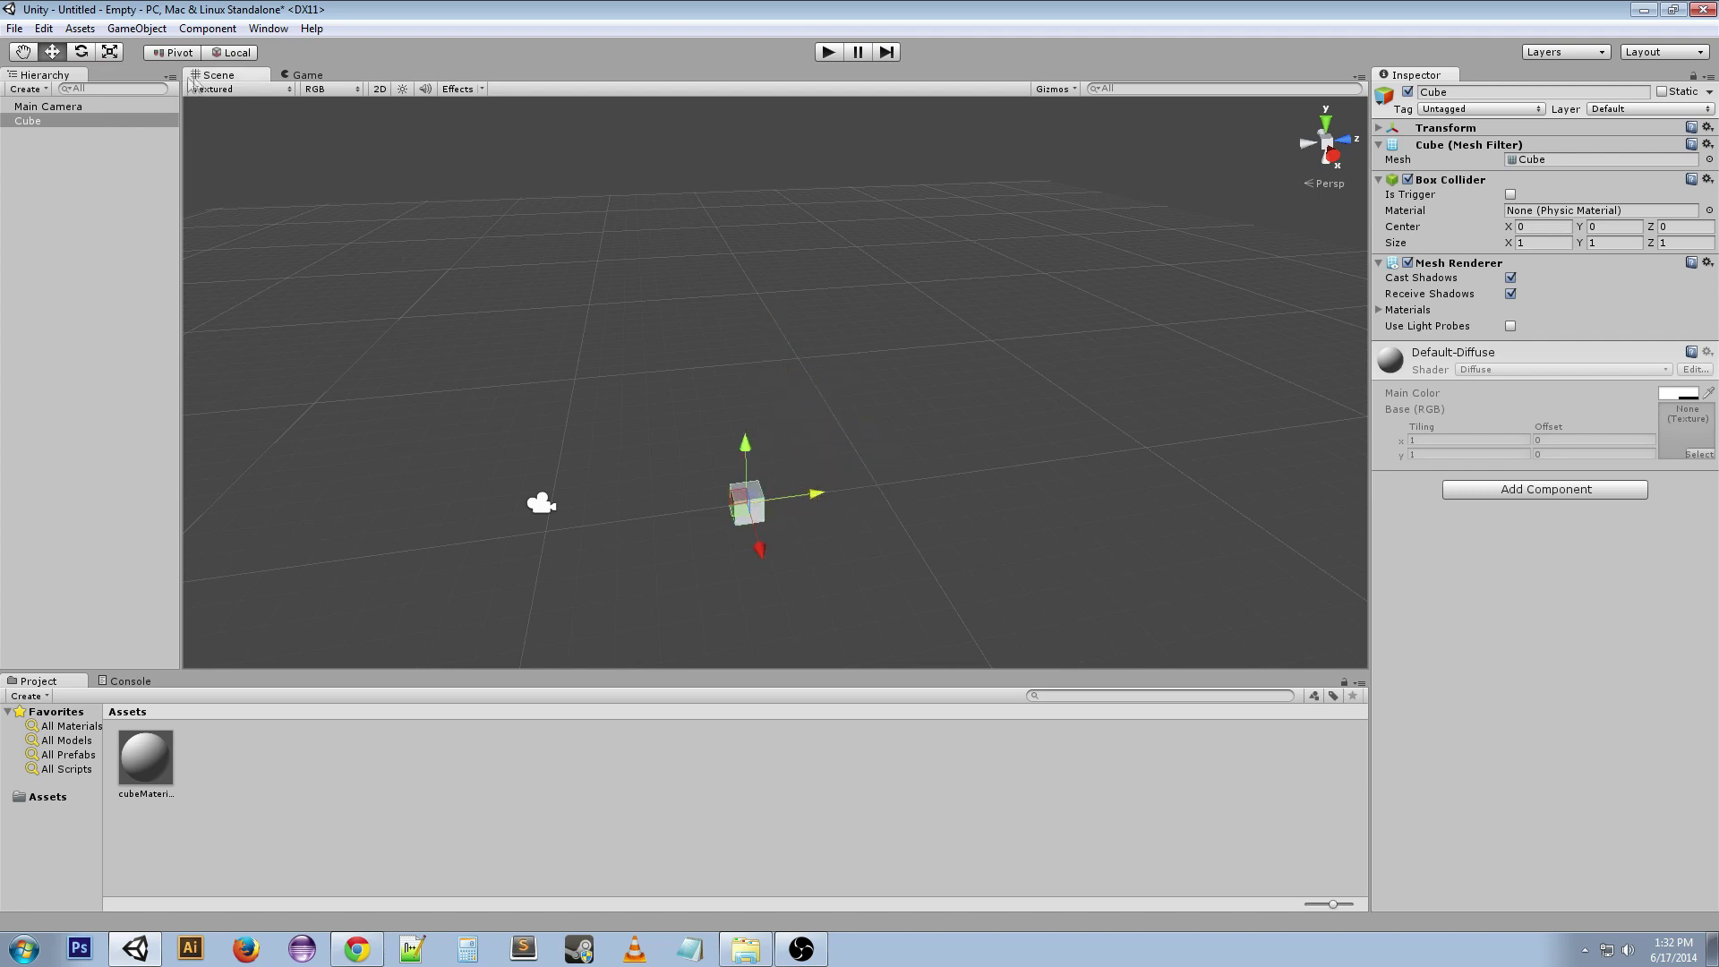
Examine the cube and camera from different angles and distances by panning, orbiting and zooming the scene with the Hand tool
key(q)
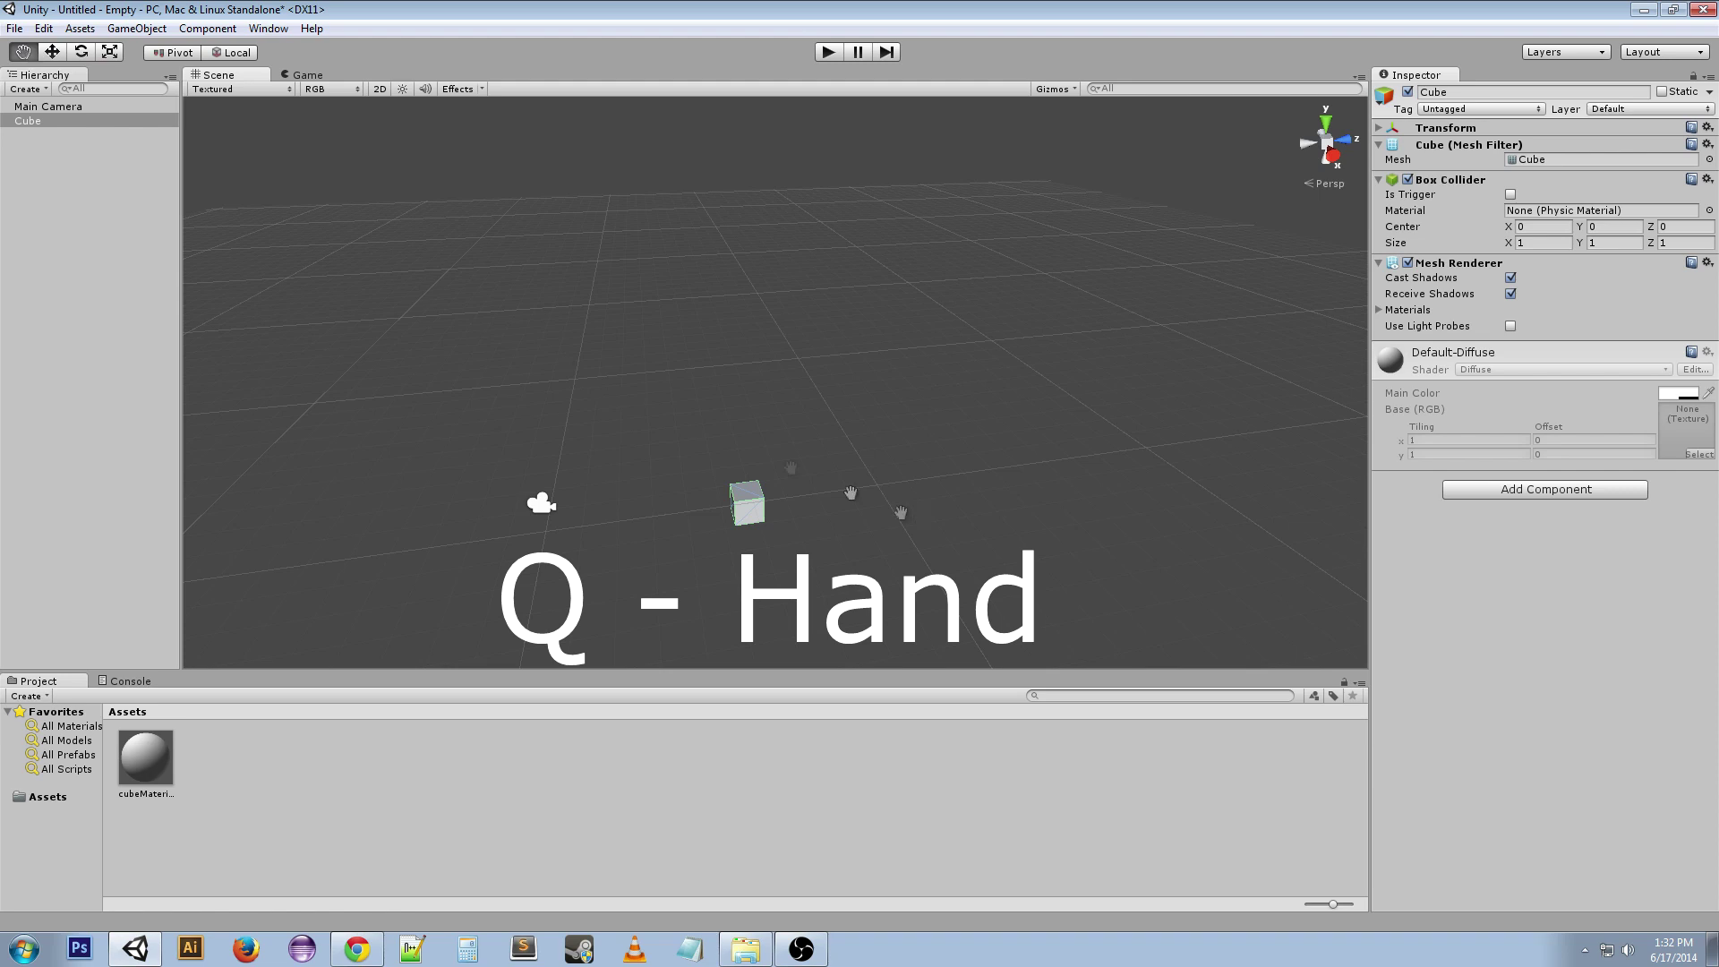
drag(686, 465, 594, 422)
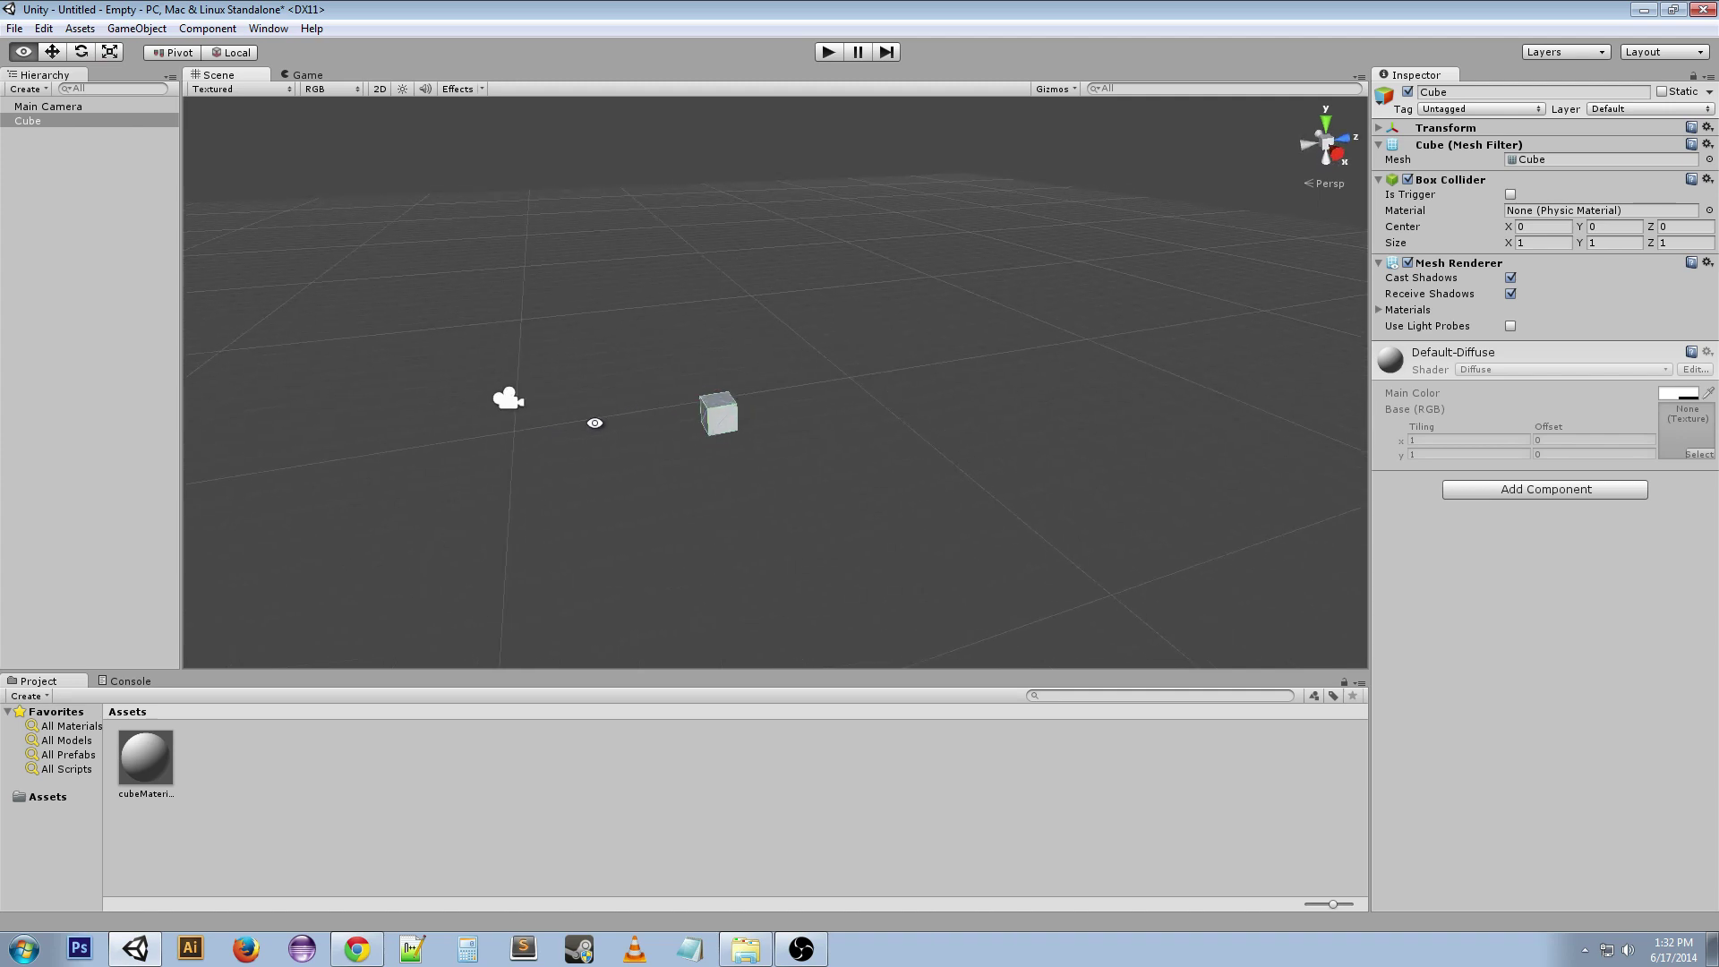
alt+right_drag(840, 422, 707, 424)
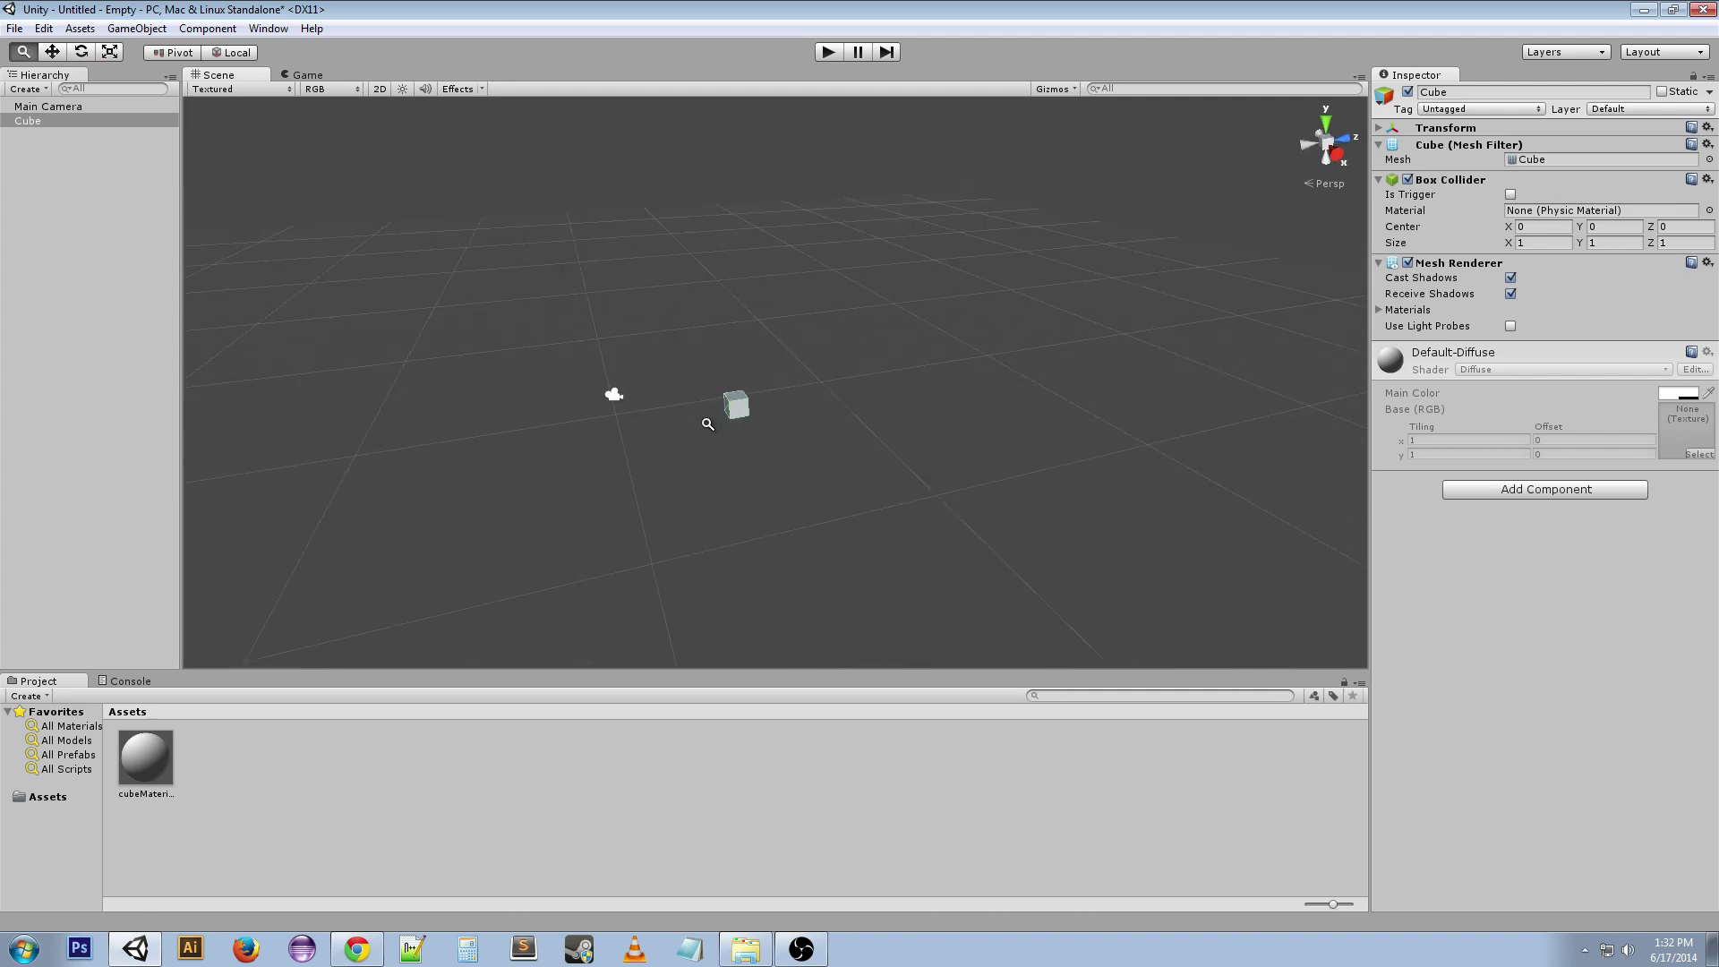
drag(764, 411, 733, 361)
scroll(733, 362, up, 4)
scroll(733, 362, down, 5)
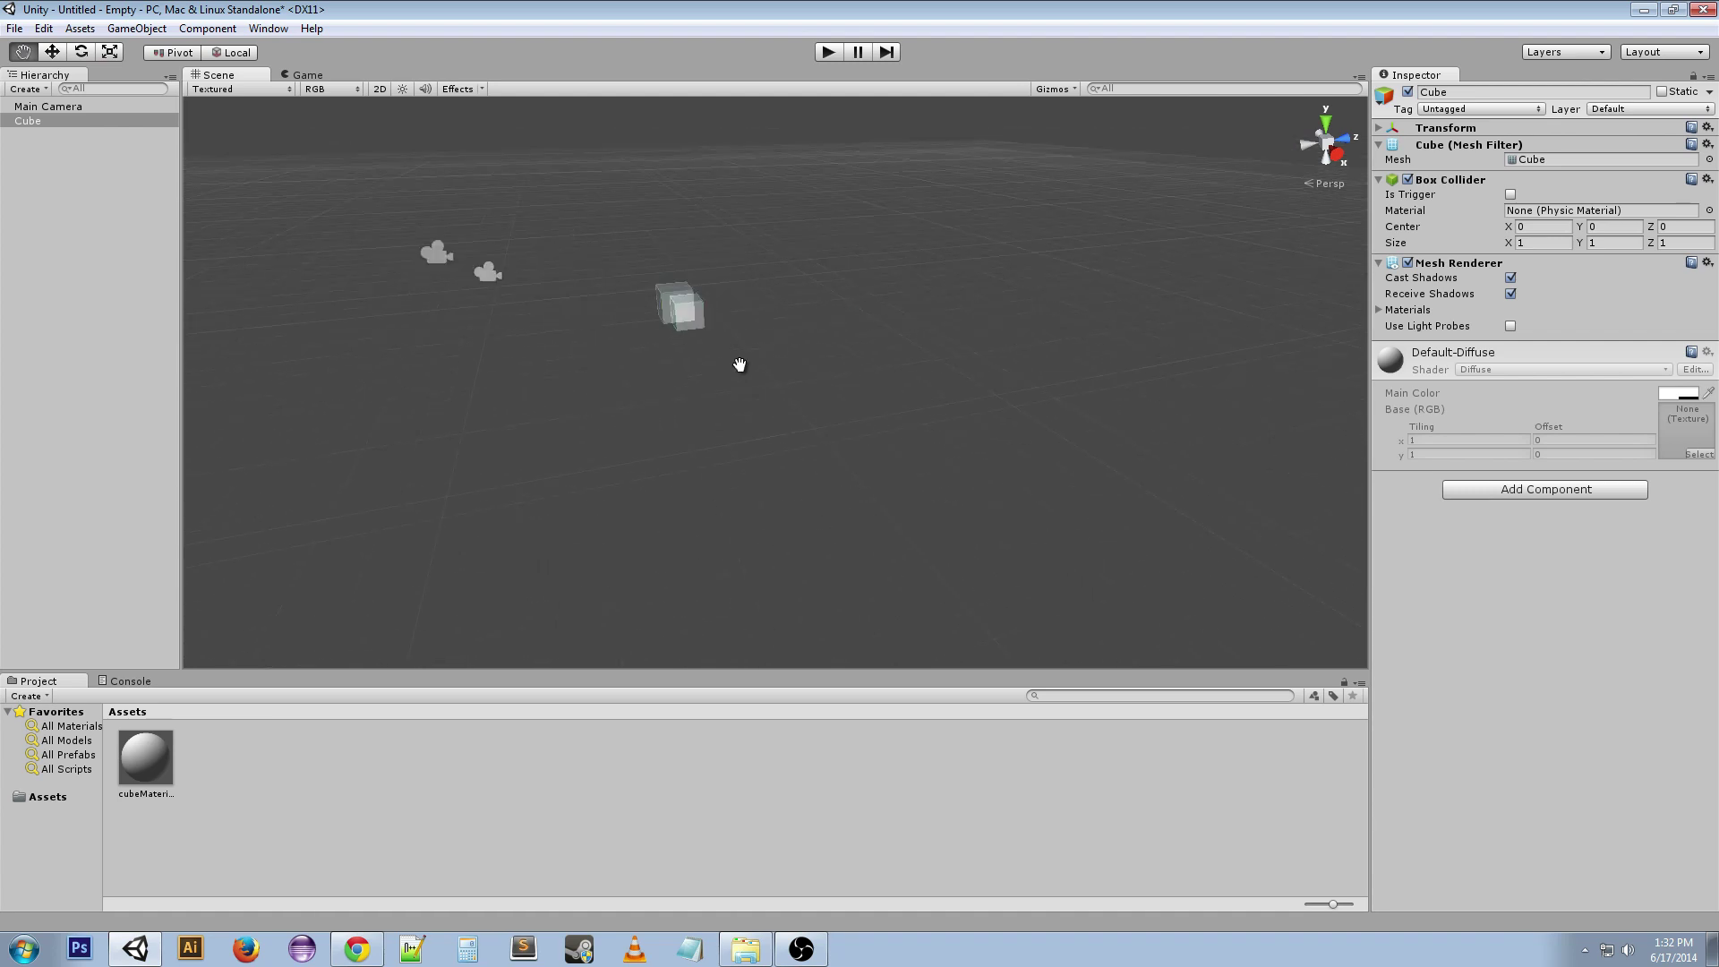
scroll(733, 362, up, 3)
alt+drag(644, 341, 650, 416)
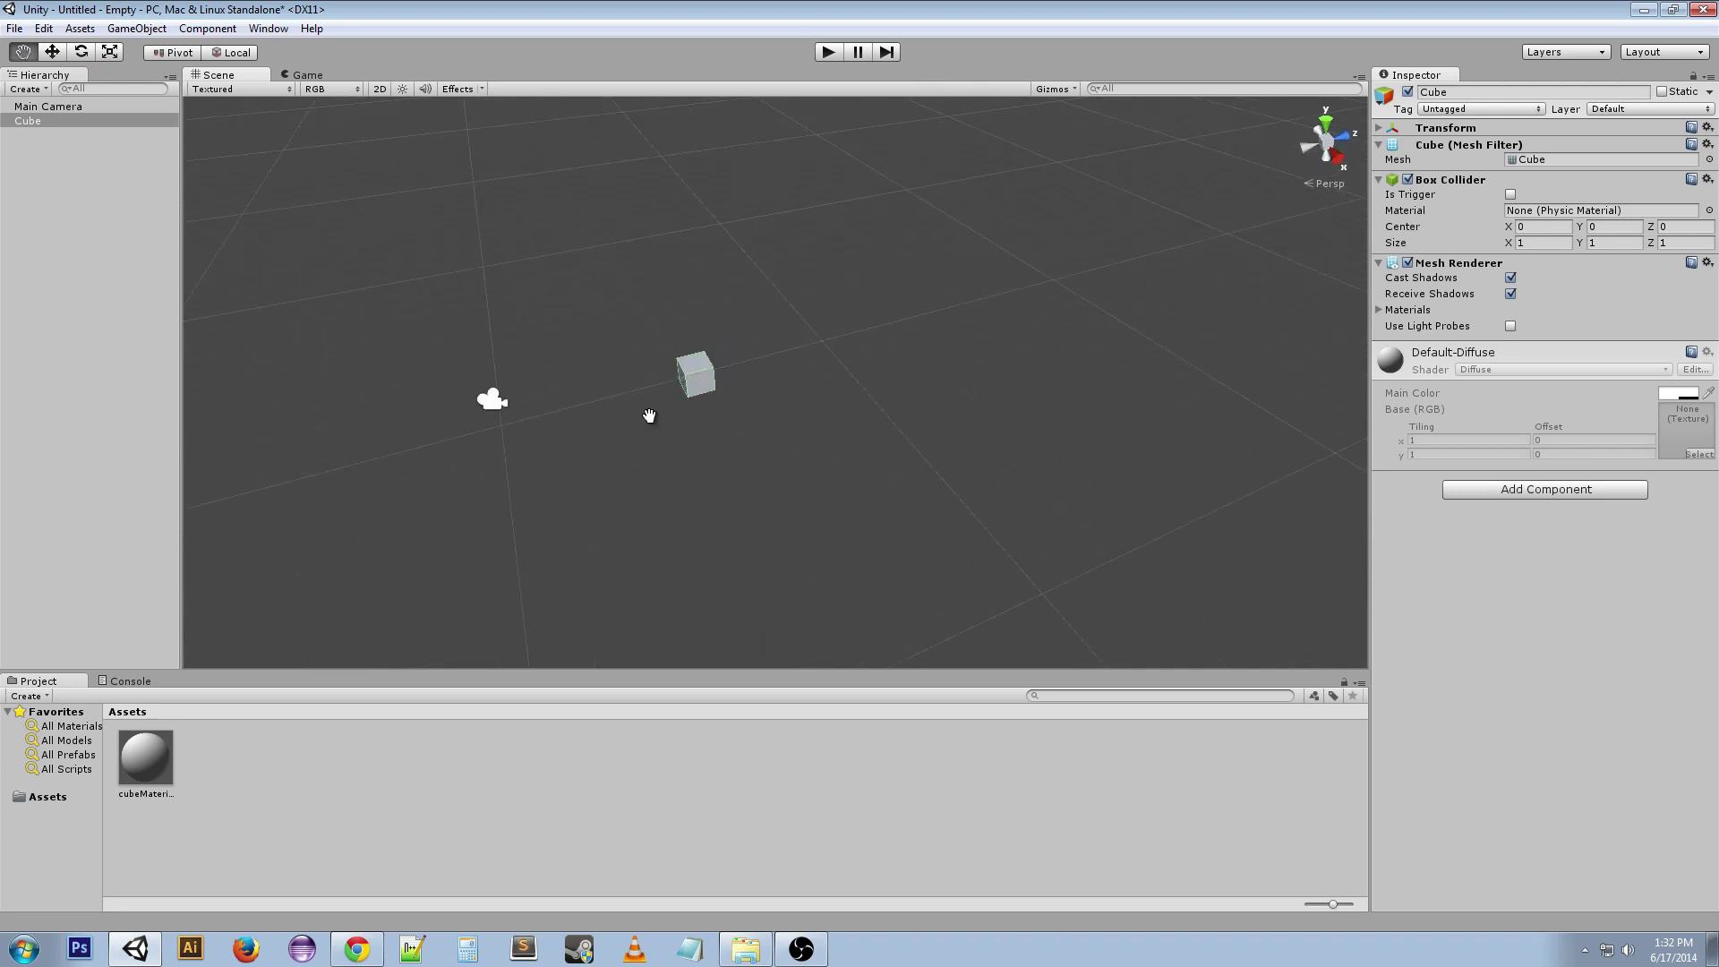
Move the cube along its Z axis toward the main camera with the Translate tool
click(59, 56)
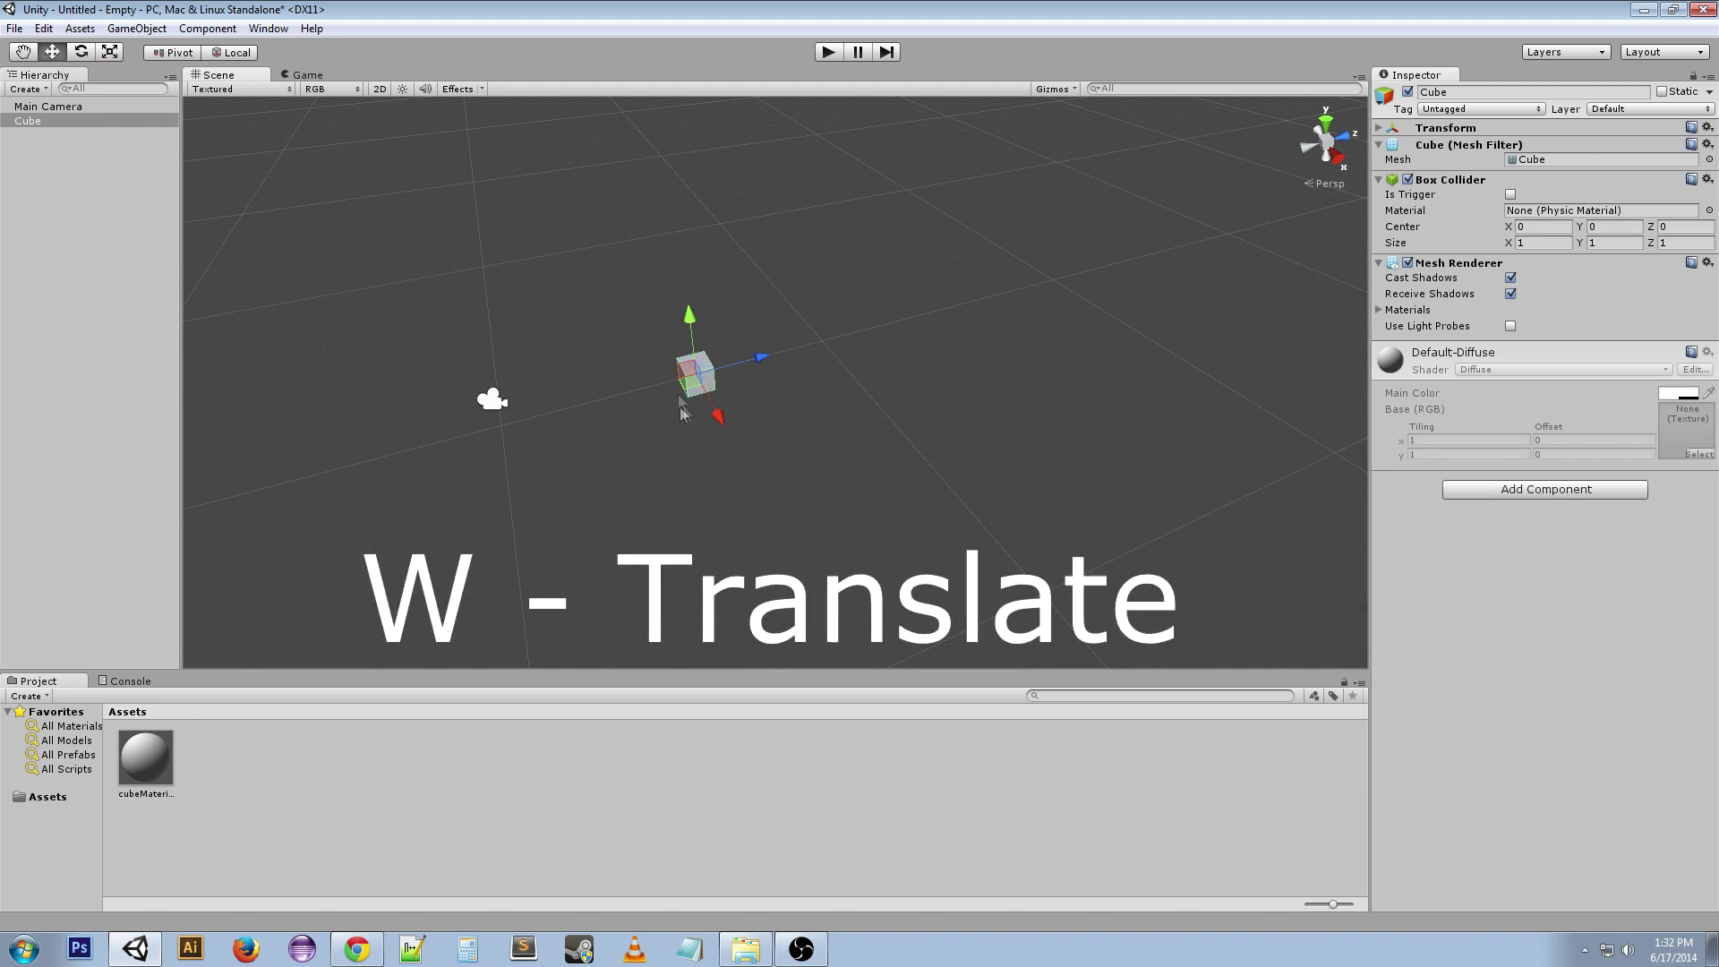
drag(763, 361, 612, 446)
Try rotating the cube with the Rotate tool and undo the rotation
key(e)
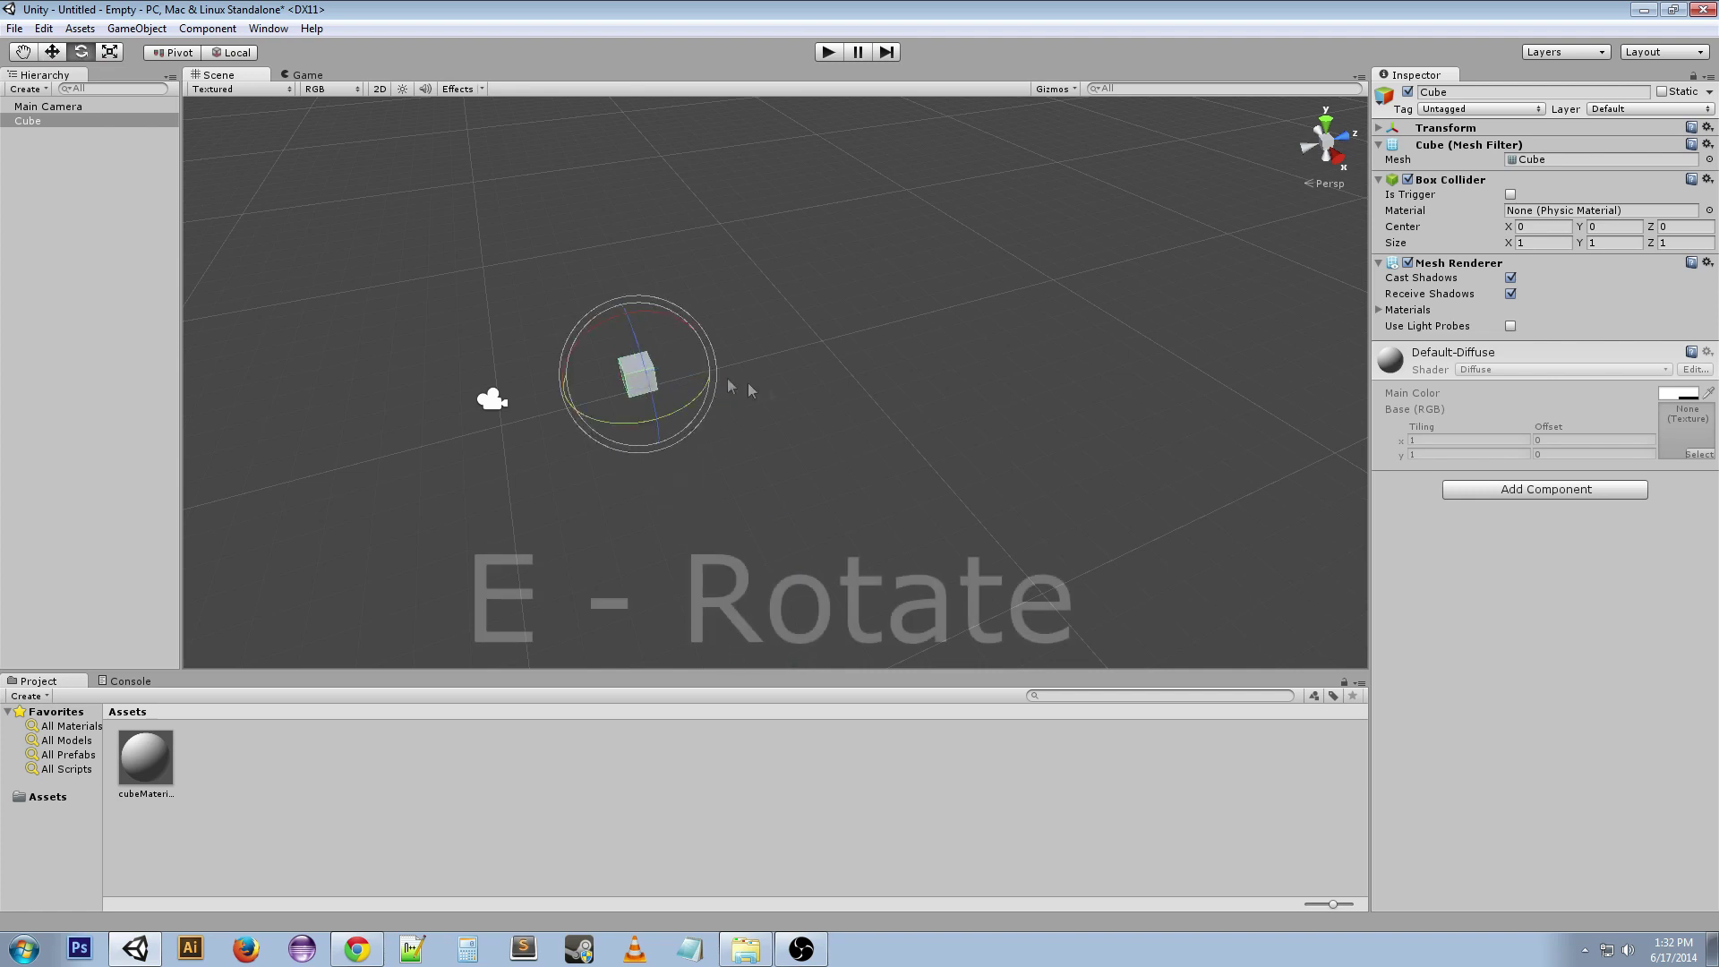
drag(581, 332, 647, 386)
key(ctrl+z)
key(ctrl+z)
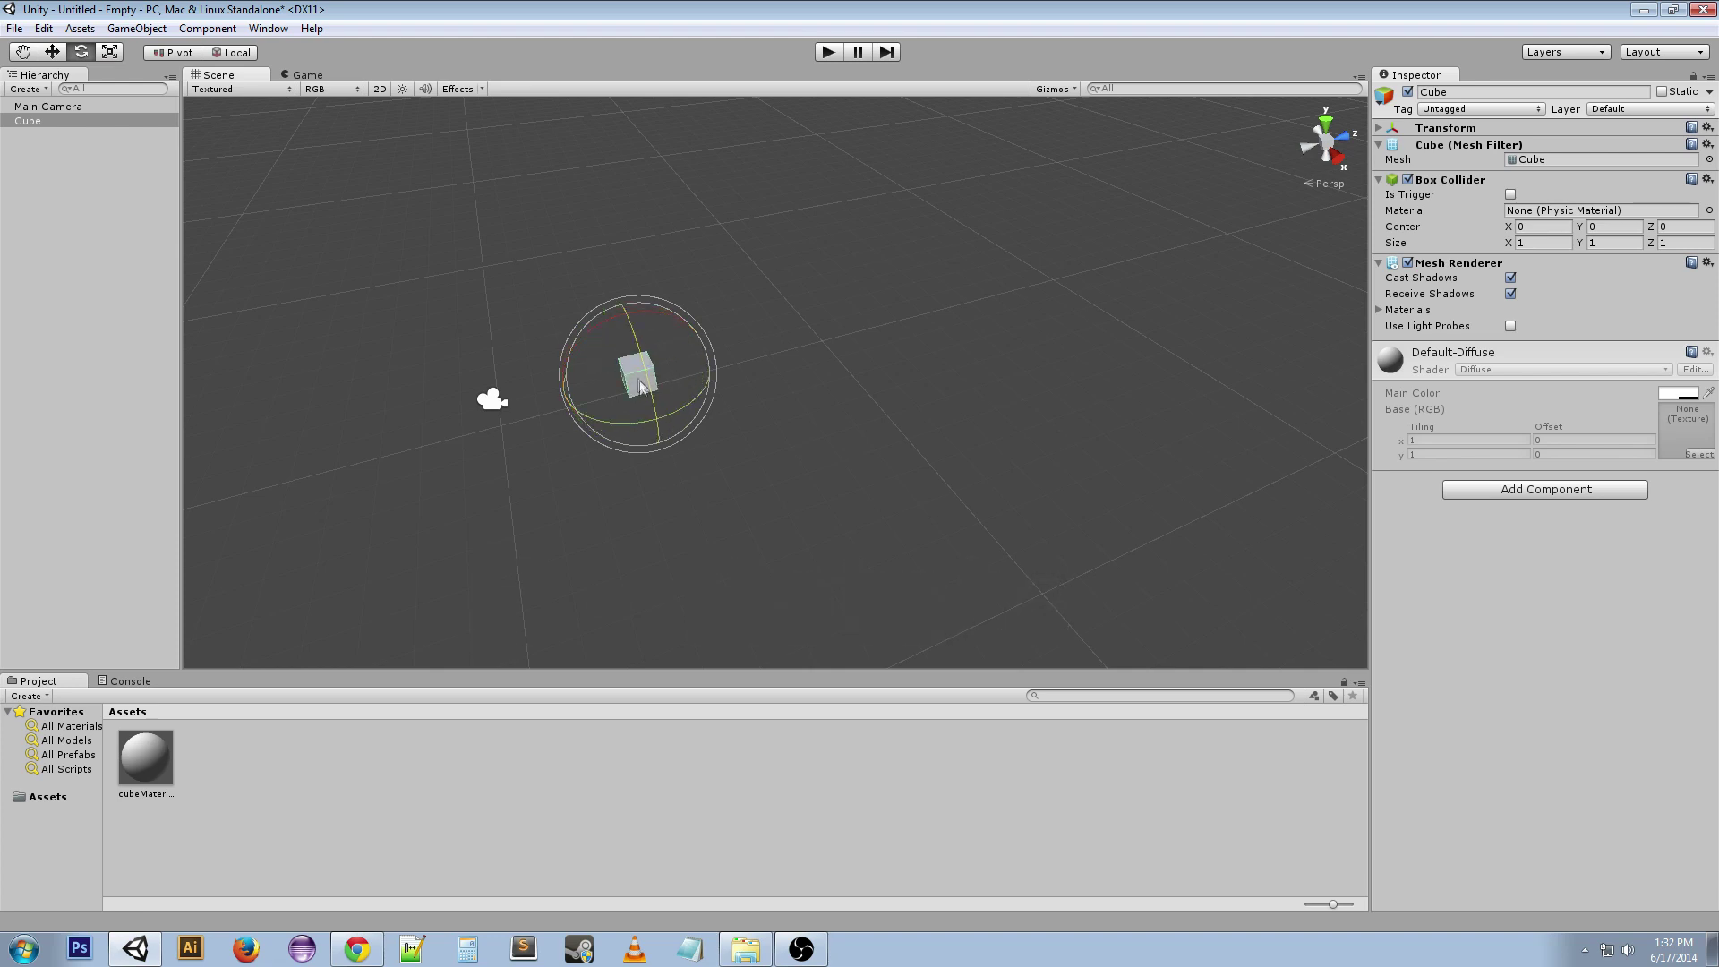
Raise the cube slightly along the Y axis and shift it along Z away from the main camera
alt+drag(747, 625, 802, 495)
key(w)
drag(623, 251, 614, 204)
drag(696, 271, 742, 271)
alt+drag(593, 410, 551, 408)
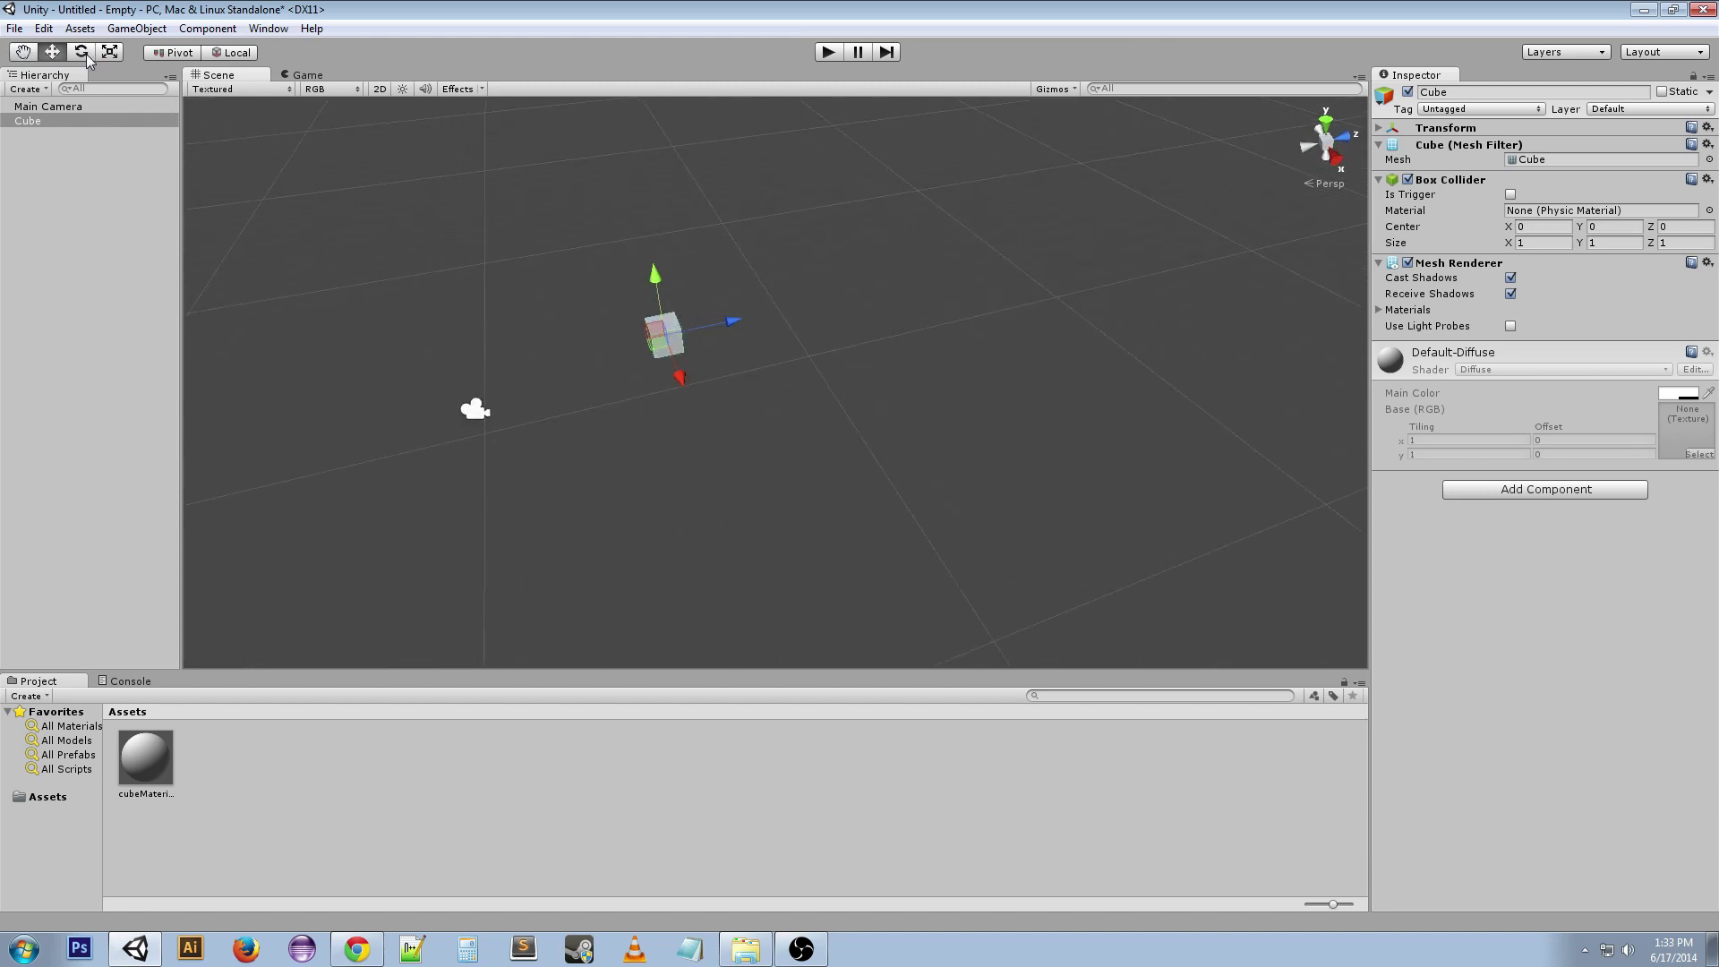
Enlarge the cube along its Z, X and Y axes with the Scale tool, keeping it roughly cubic
key(r)
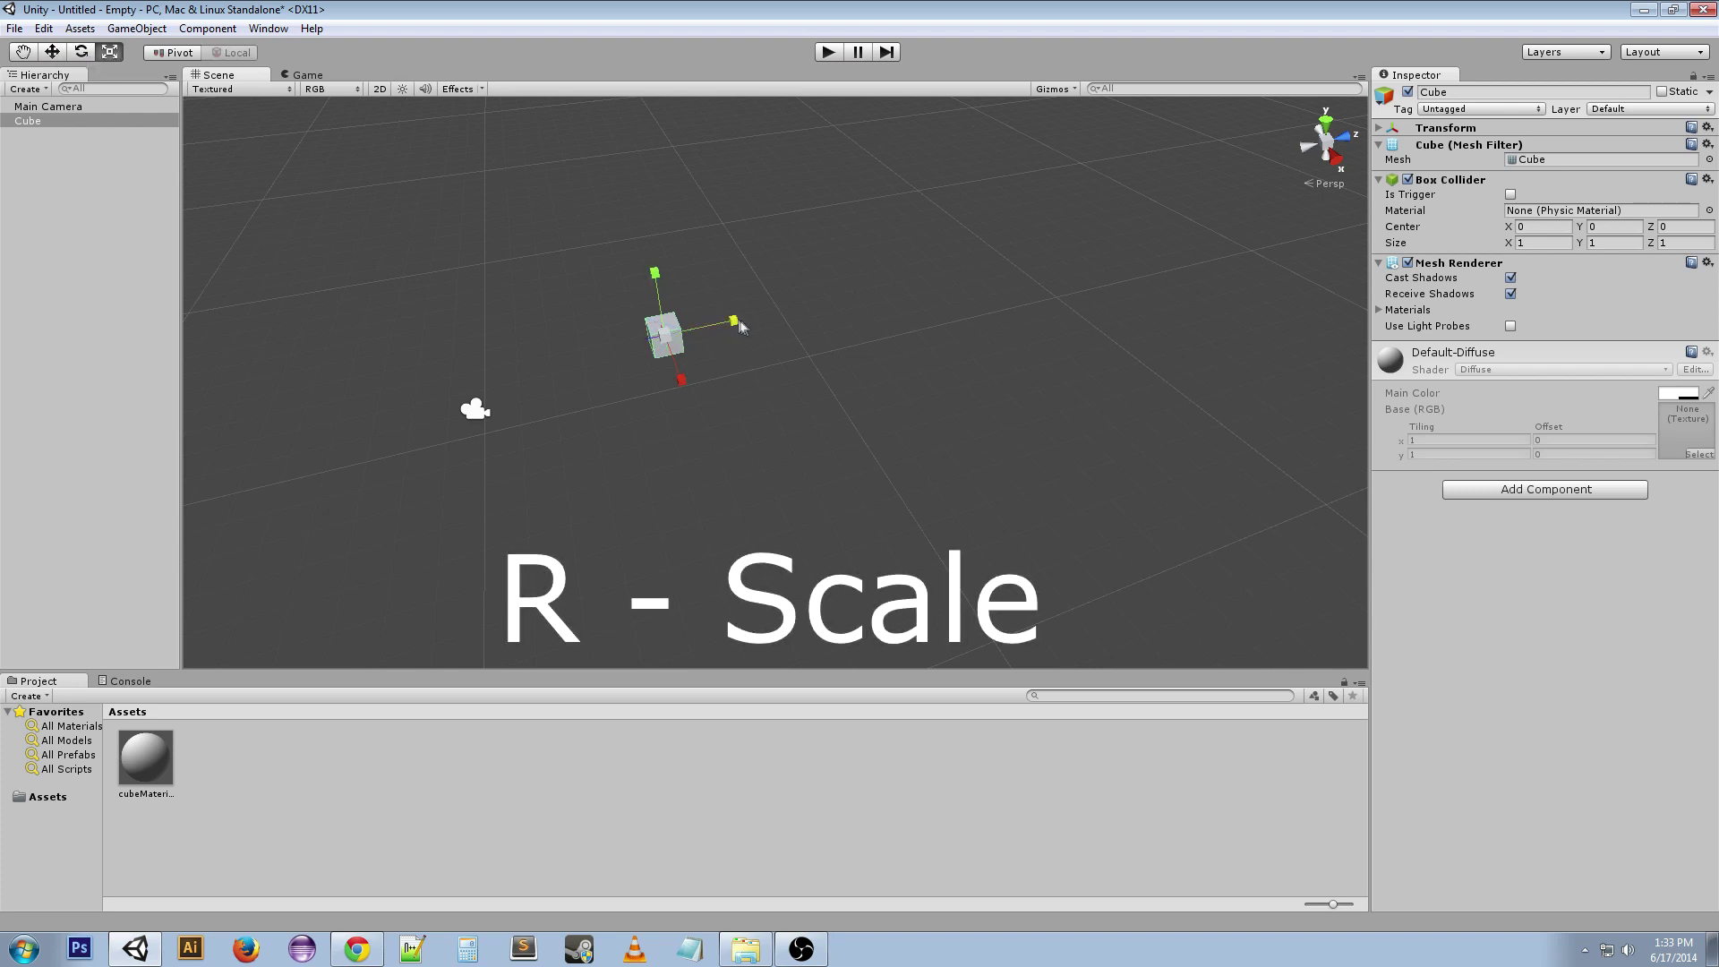
drag(737, 320, 778, 312)
drag(682, 382, 716, 457)
drag(660, 218, 661, 172)
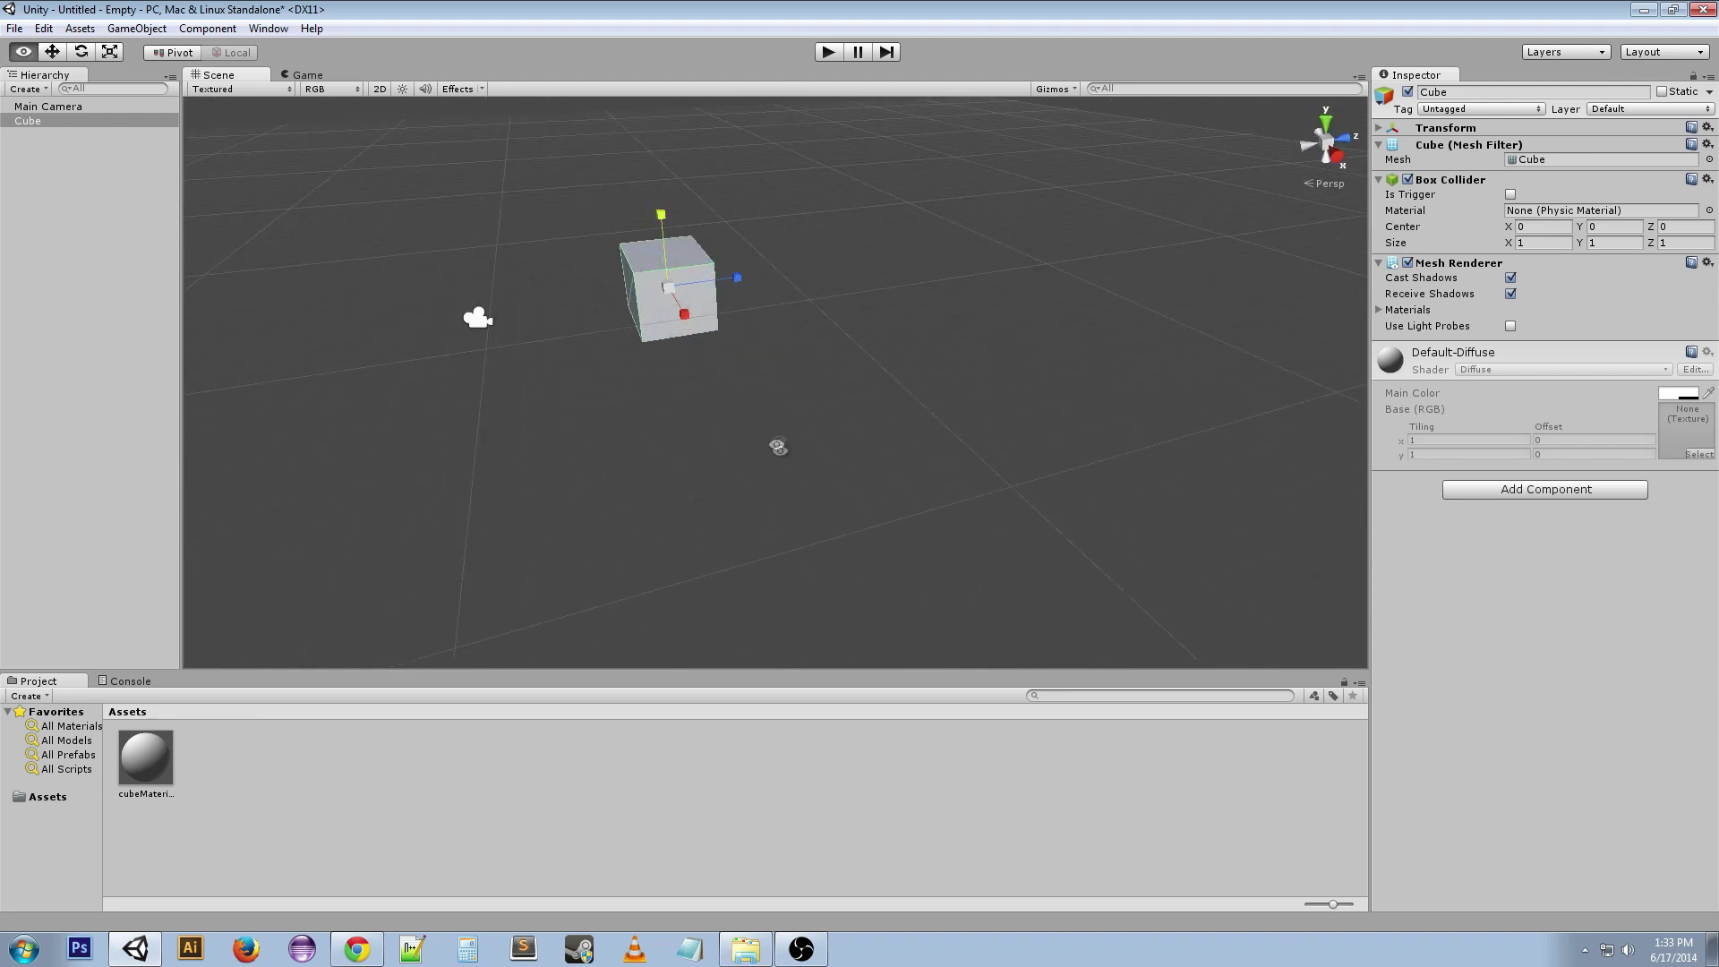
mouse_move(778, 447)
alt+mouse_down()
mouse_move(767, 487)
mouse_move(760, 472)
alt+mouse_up()
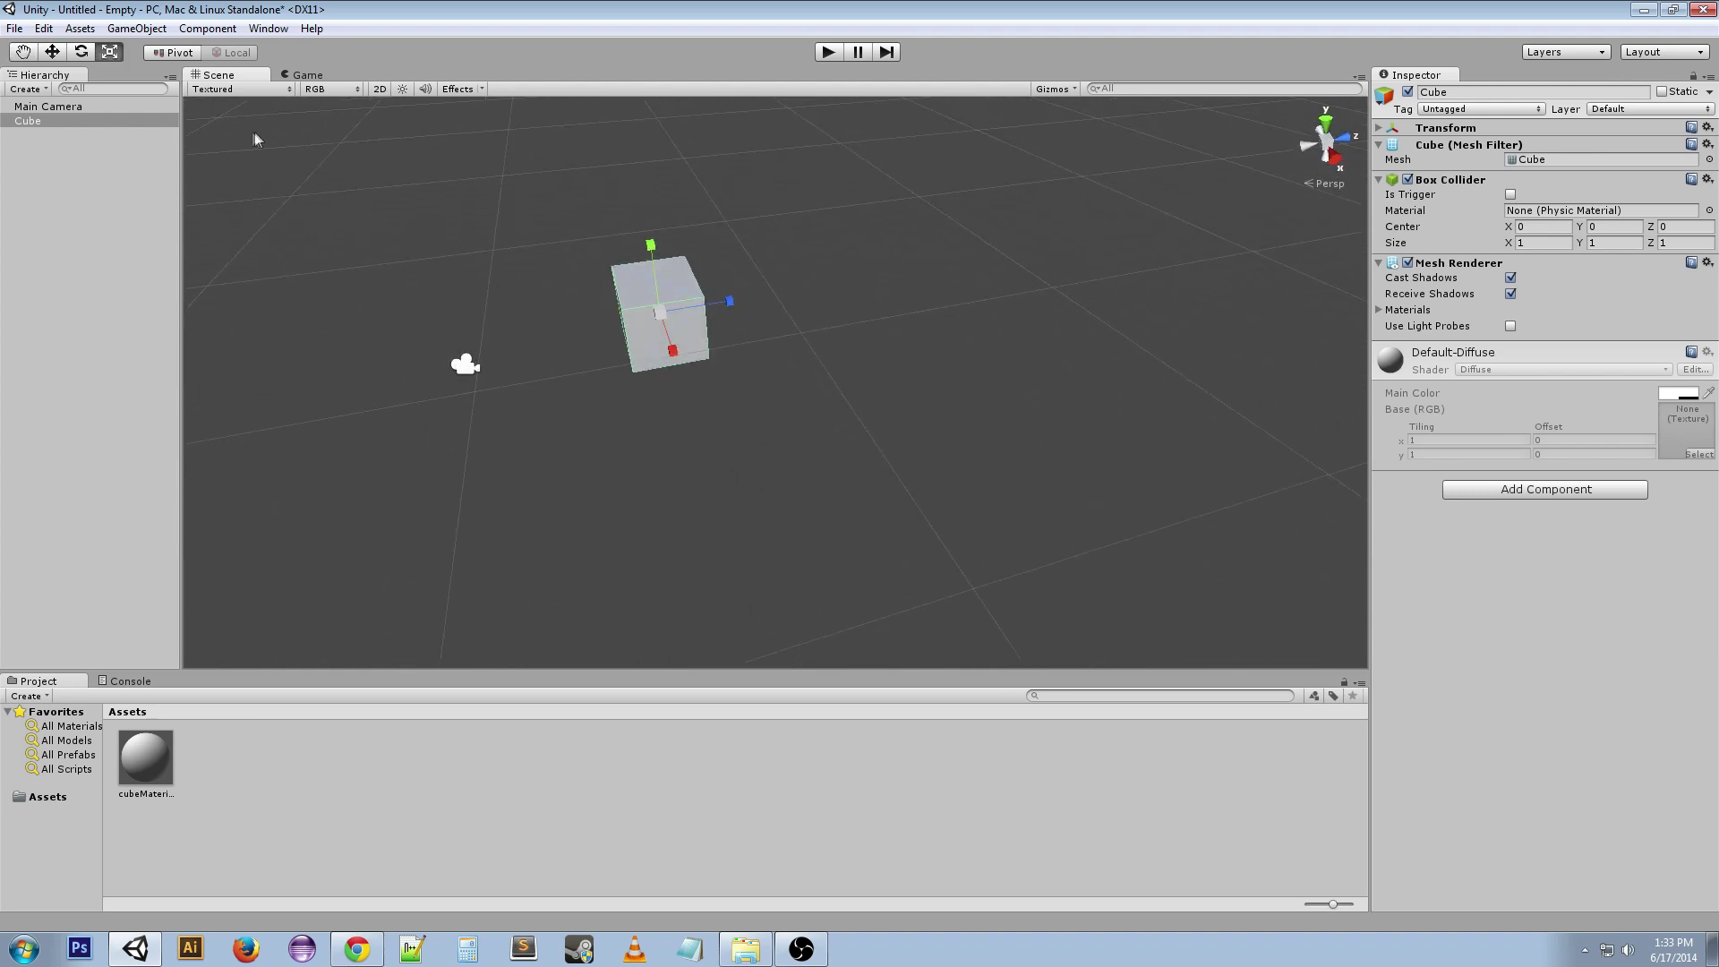
Move the enlarged cube along the X and Z axes, farther from the main camera, with the Translate tool
click(46, 51)
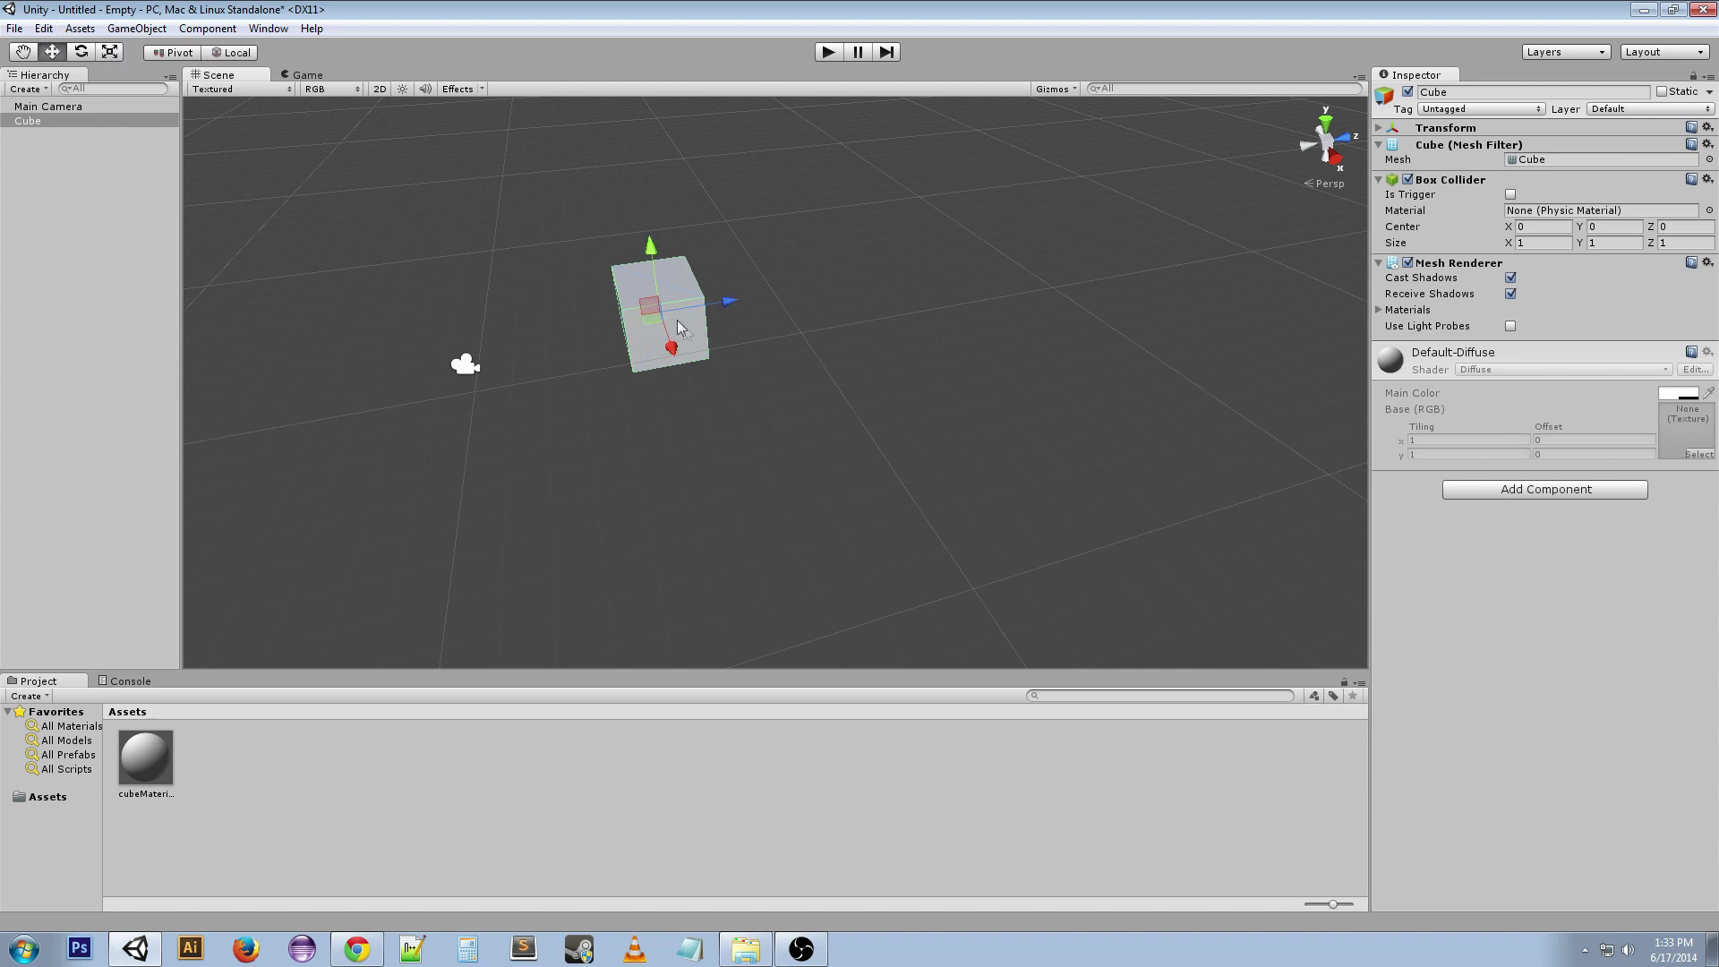
drag(674, 349, 808, 324)
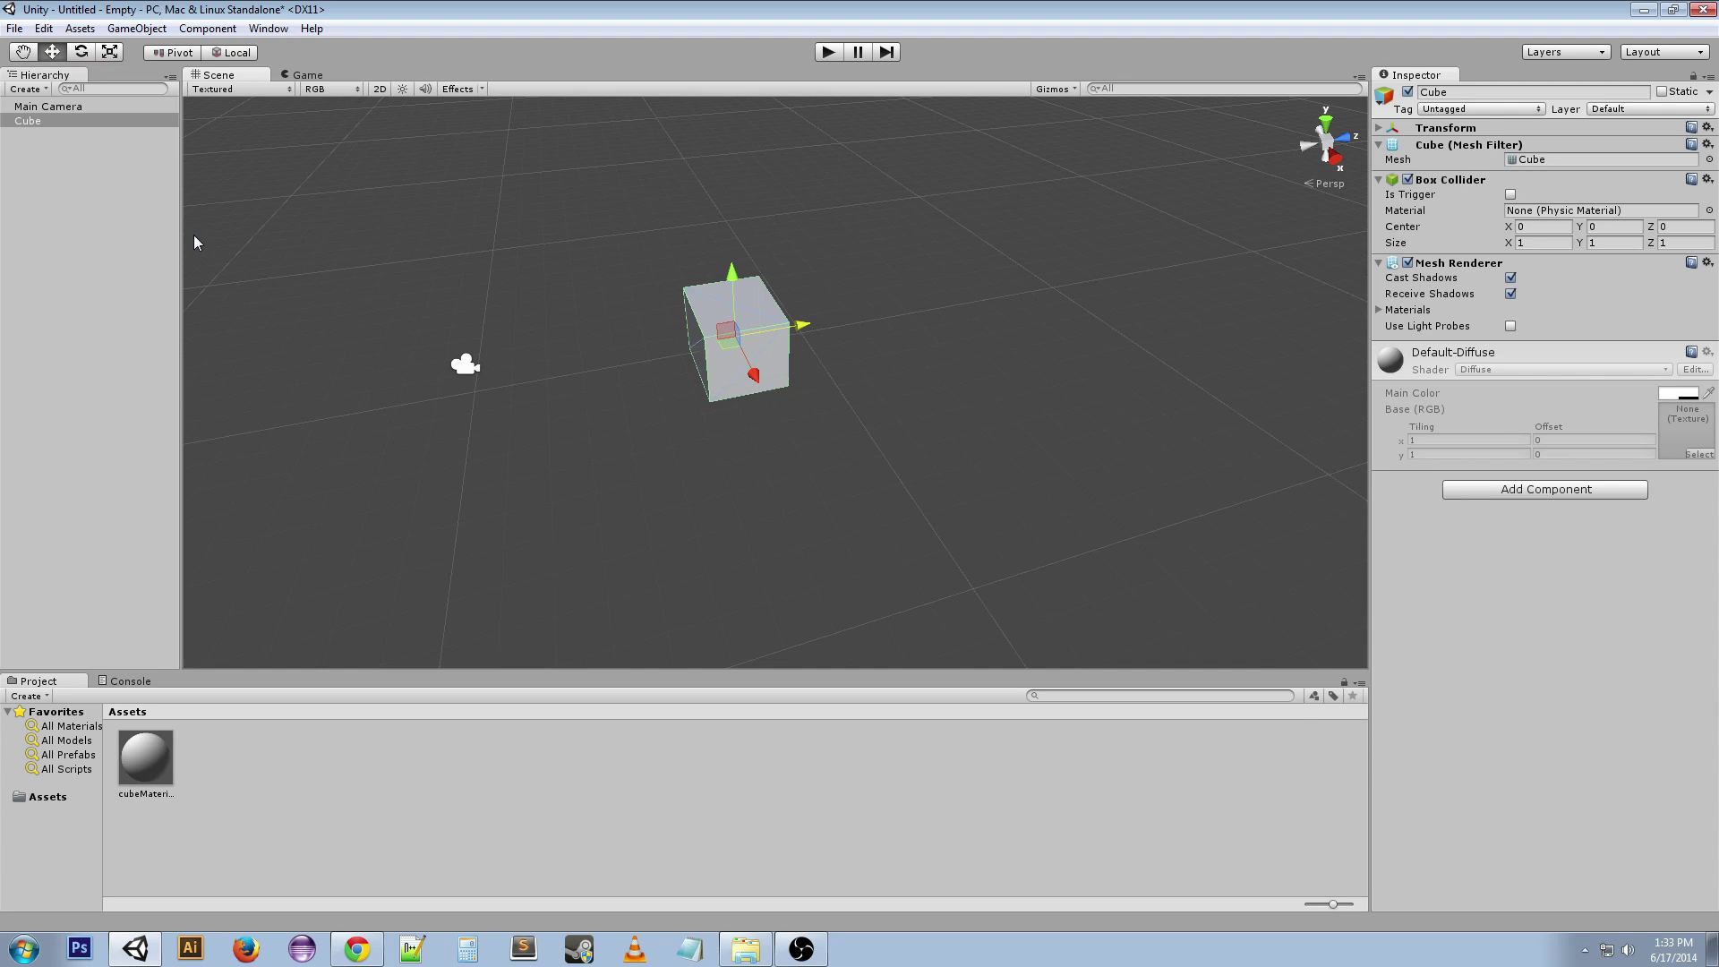
Switch the transform handle placement from Pivot to Center and its orientation from Local to Global
click(175, 52)
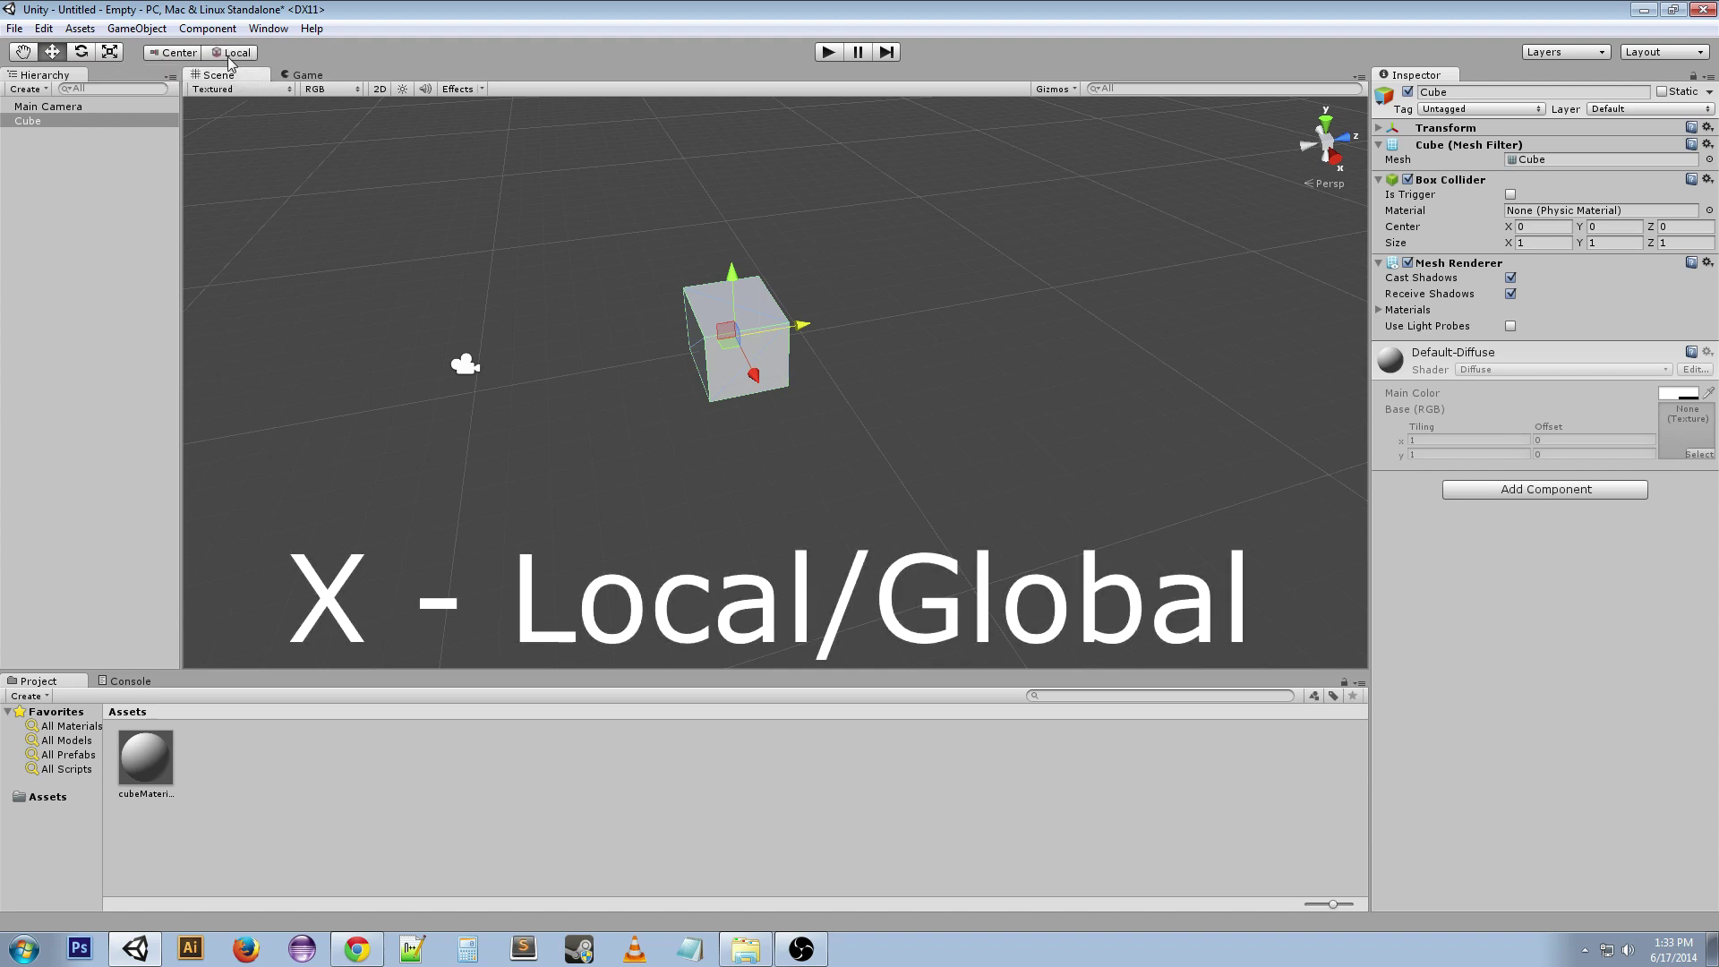
key(x)
key(x)
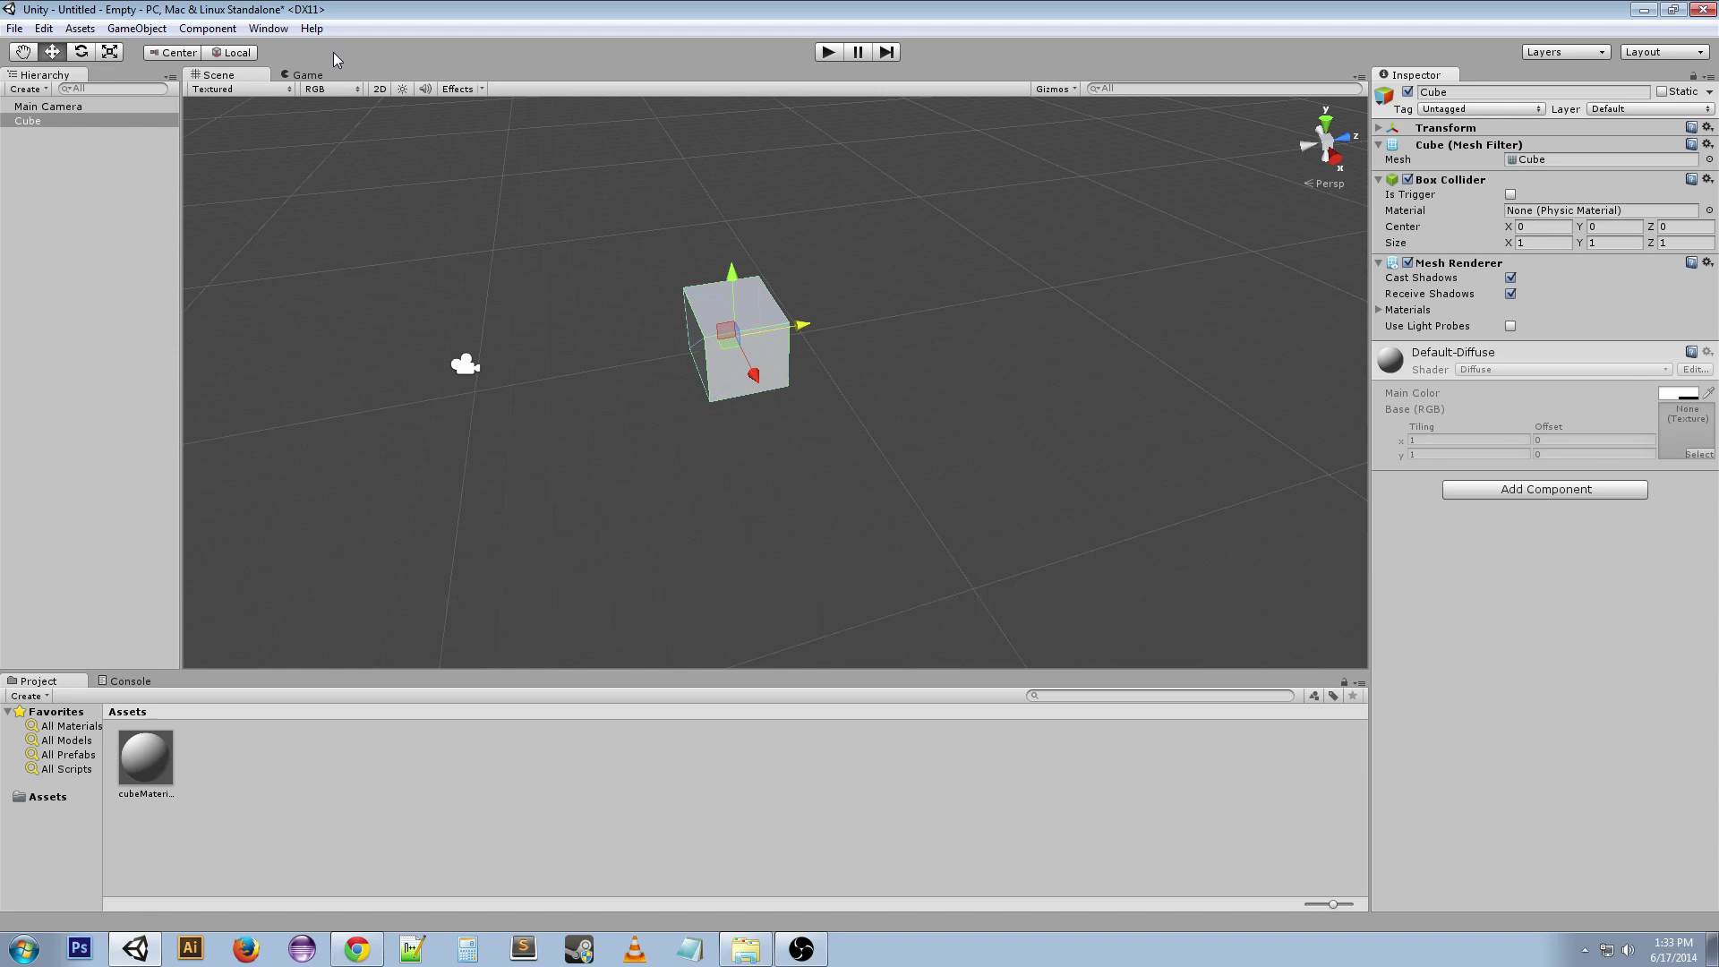
key(x)
Duplicate the cube and move the copy along the Z axis, leaving a gap between the two cubes
key(ctrl+d)
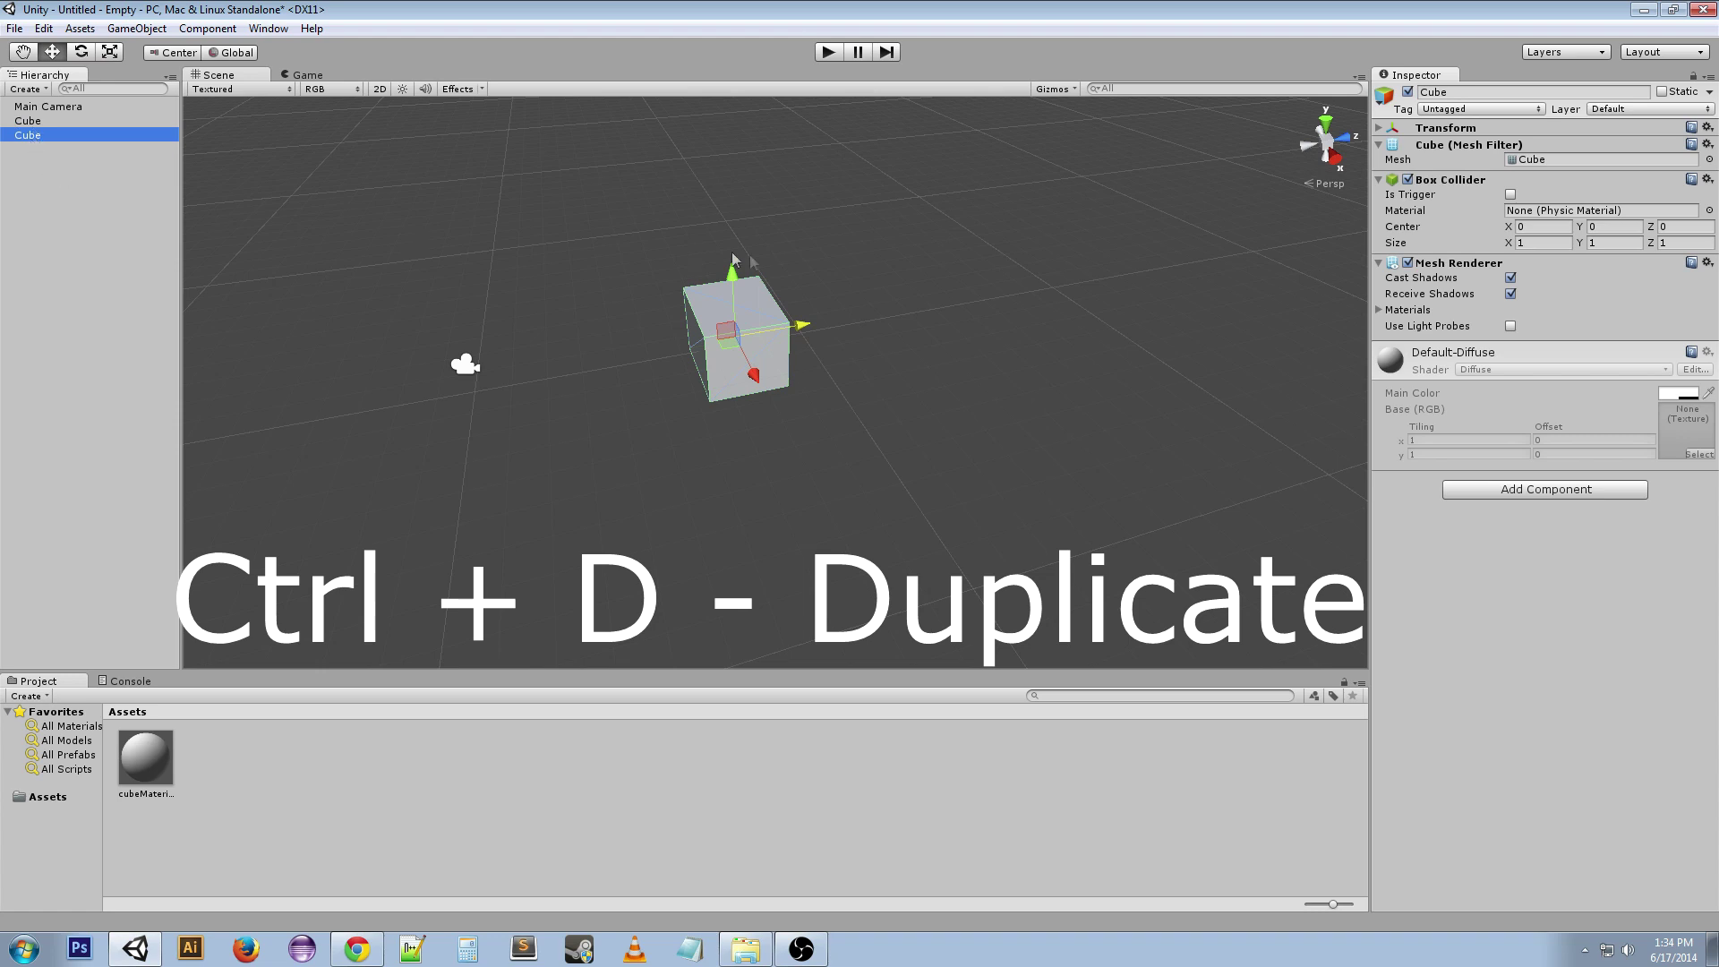
drag(799, 333, 1055, 278)
alt+drag(855, 522, 910, 521)
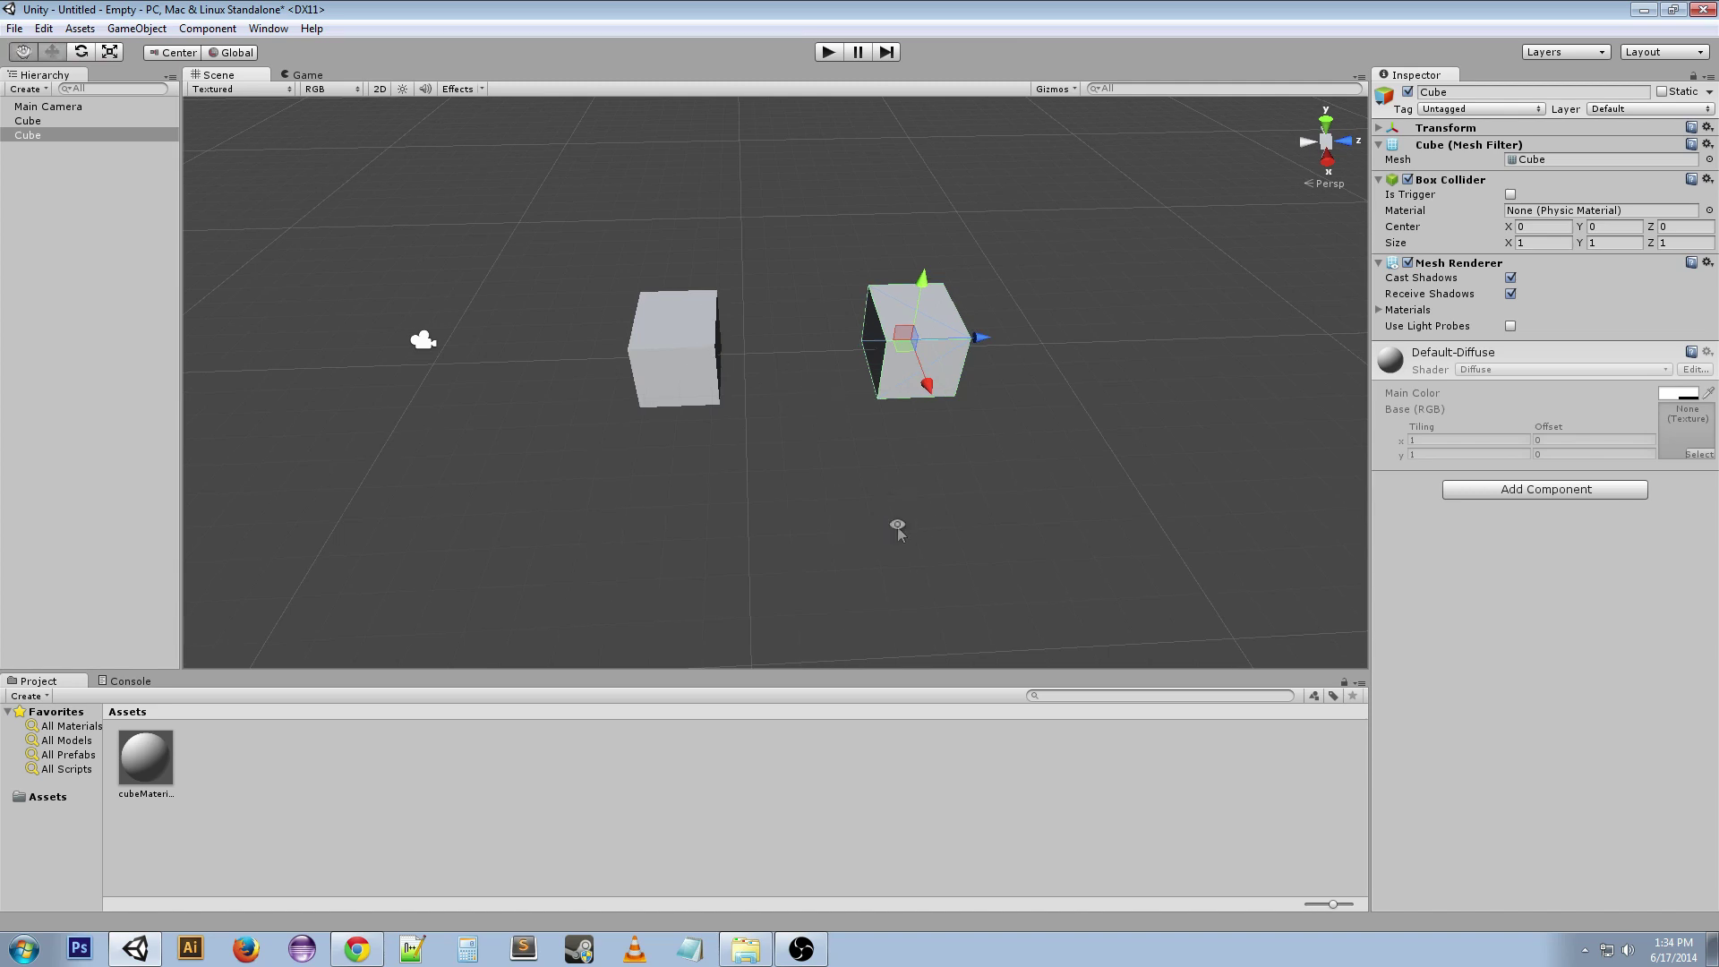
alt+drag(898, 528, 877, 476)
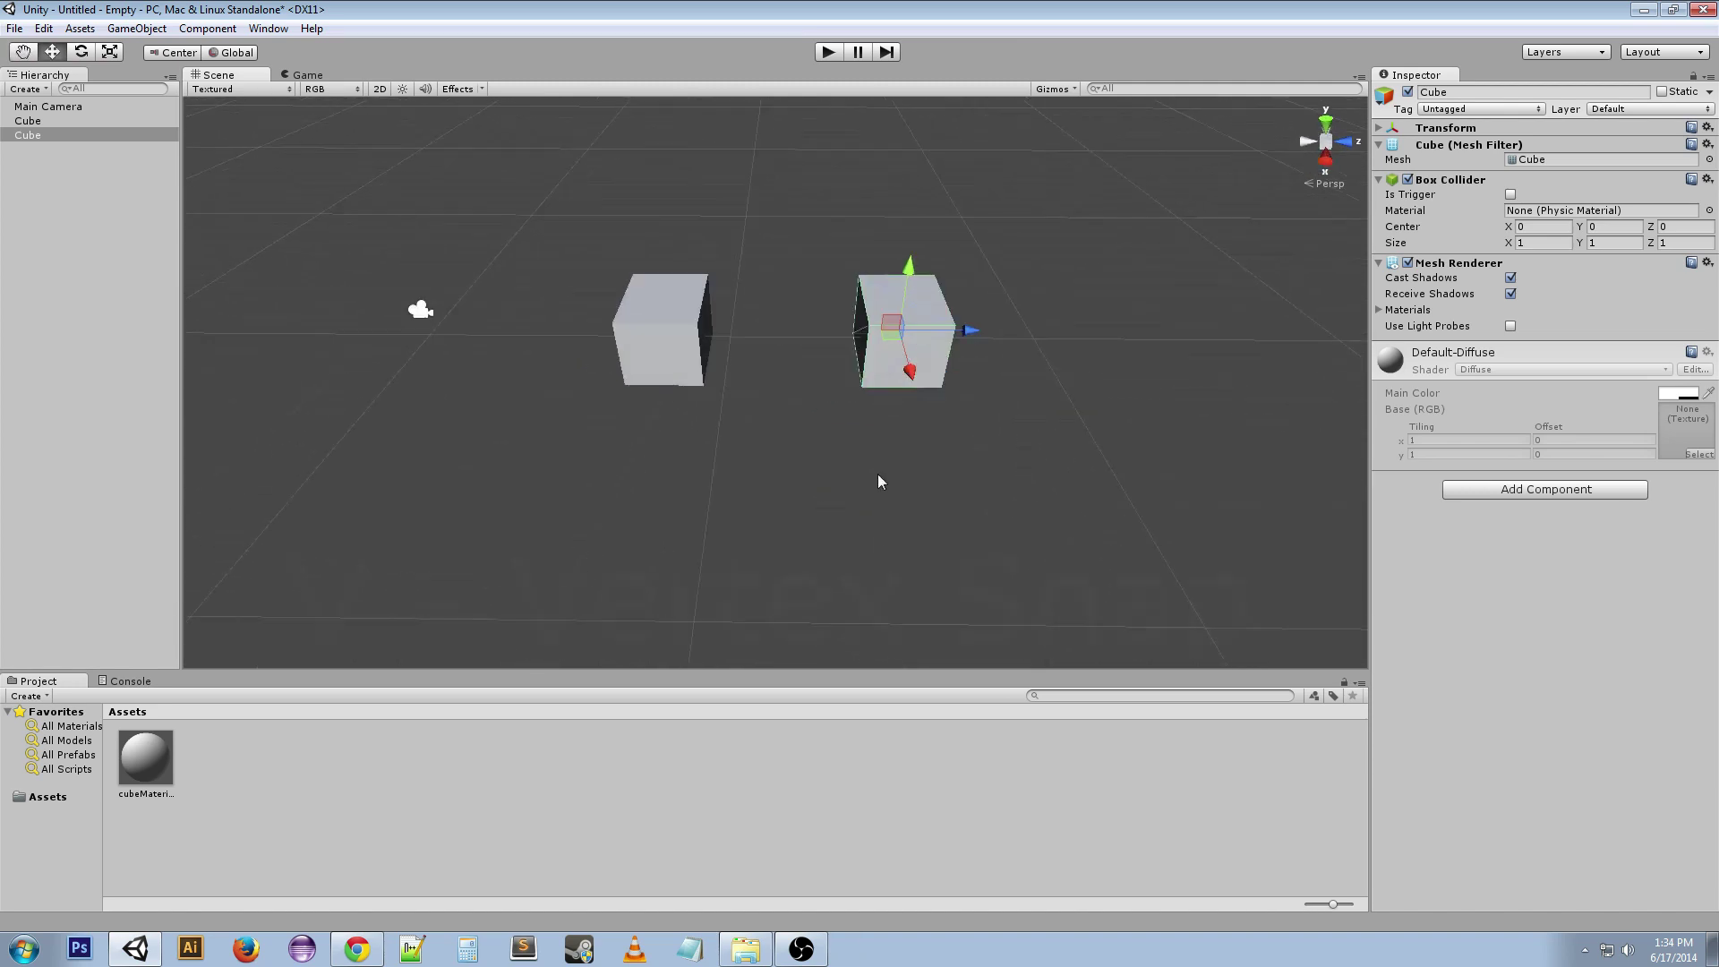
Vertex-snap the duplicate cube's near corner onto the matching corner of the original cube so their faces meet
key(v)
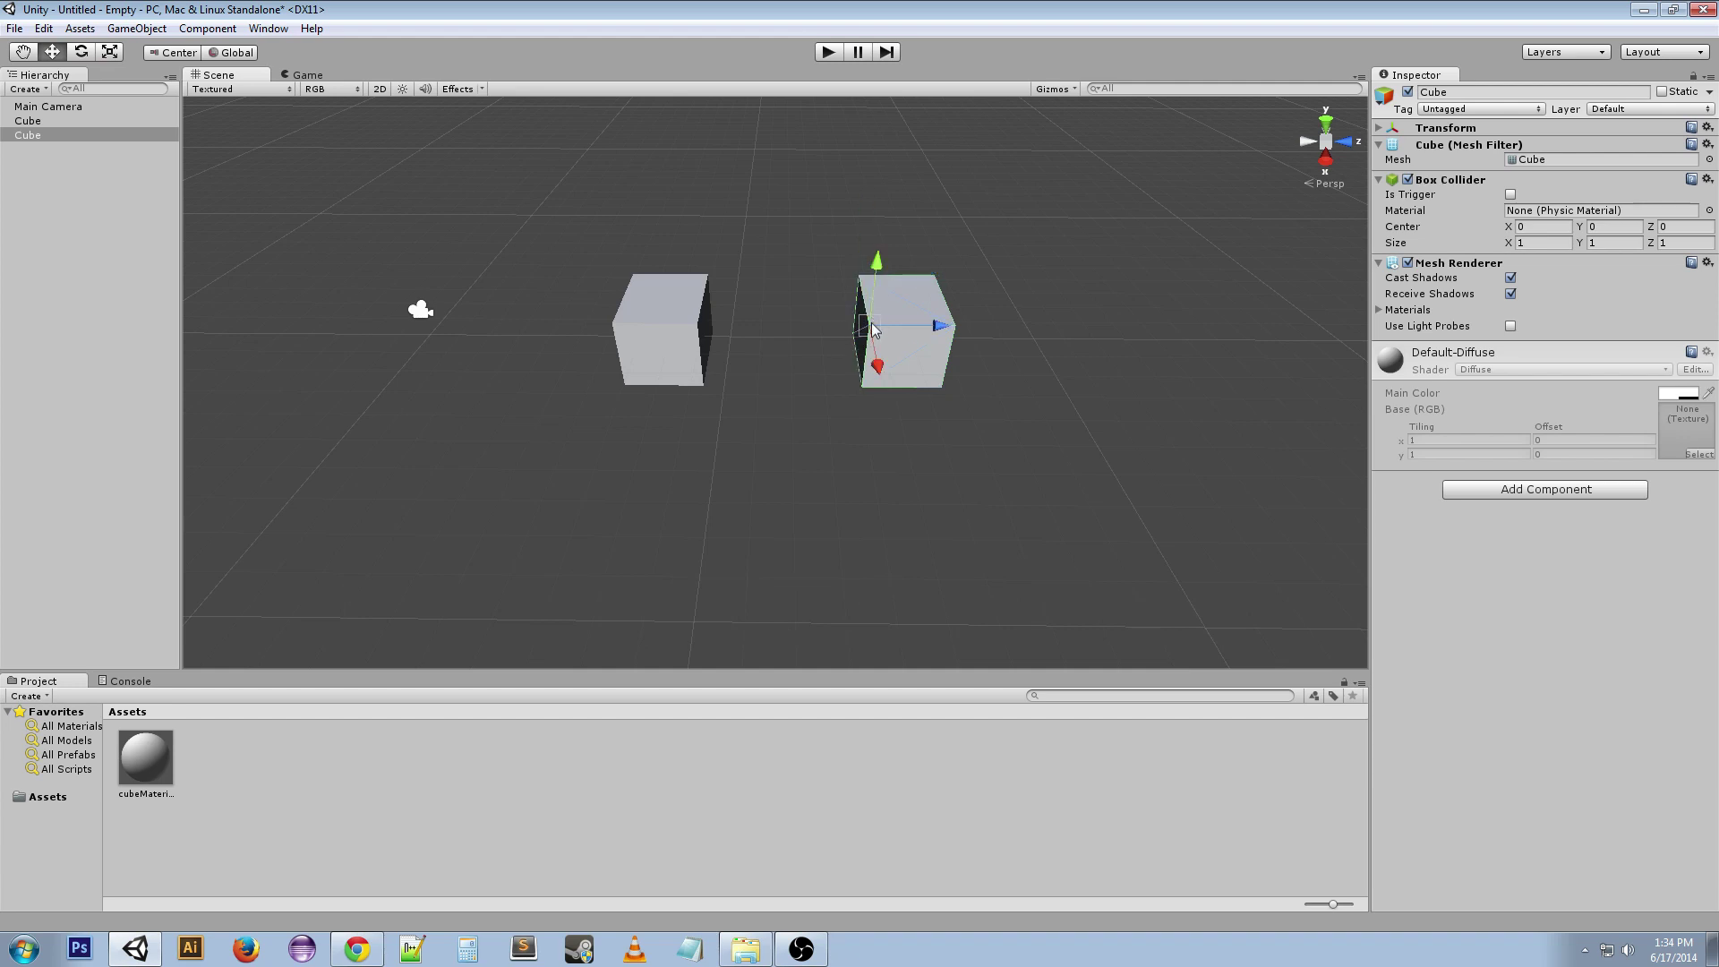
drag(874, 333, 704, 328)
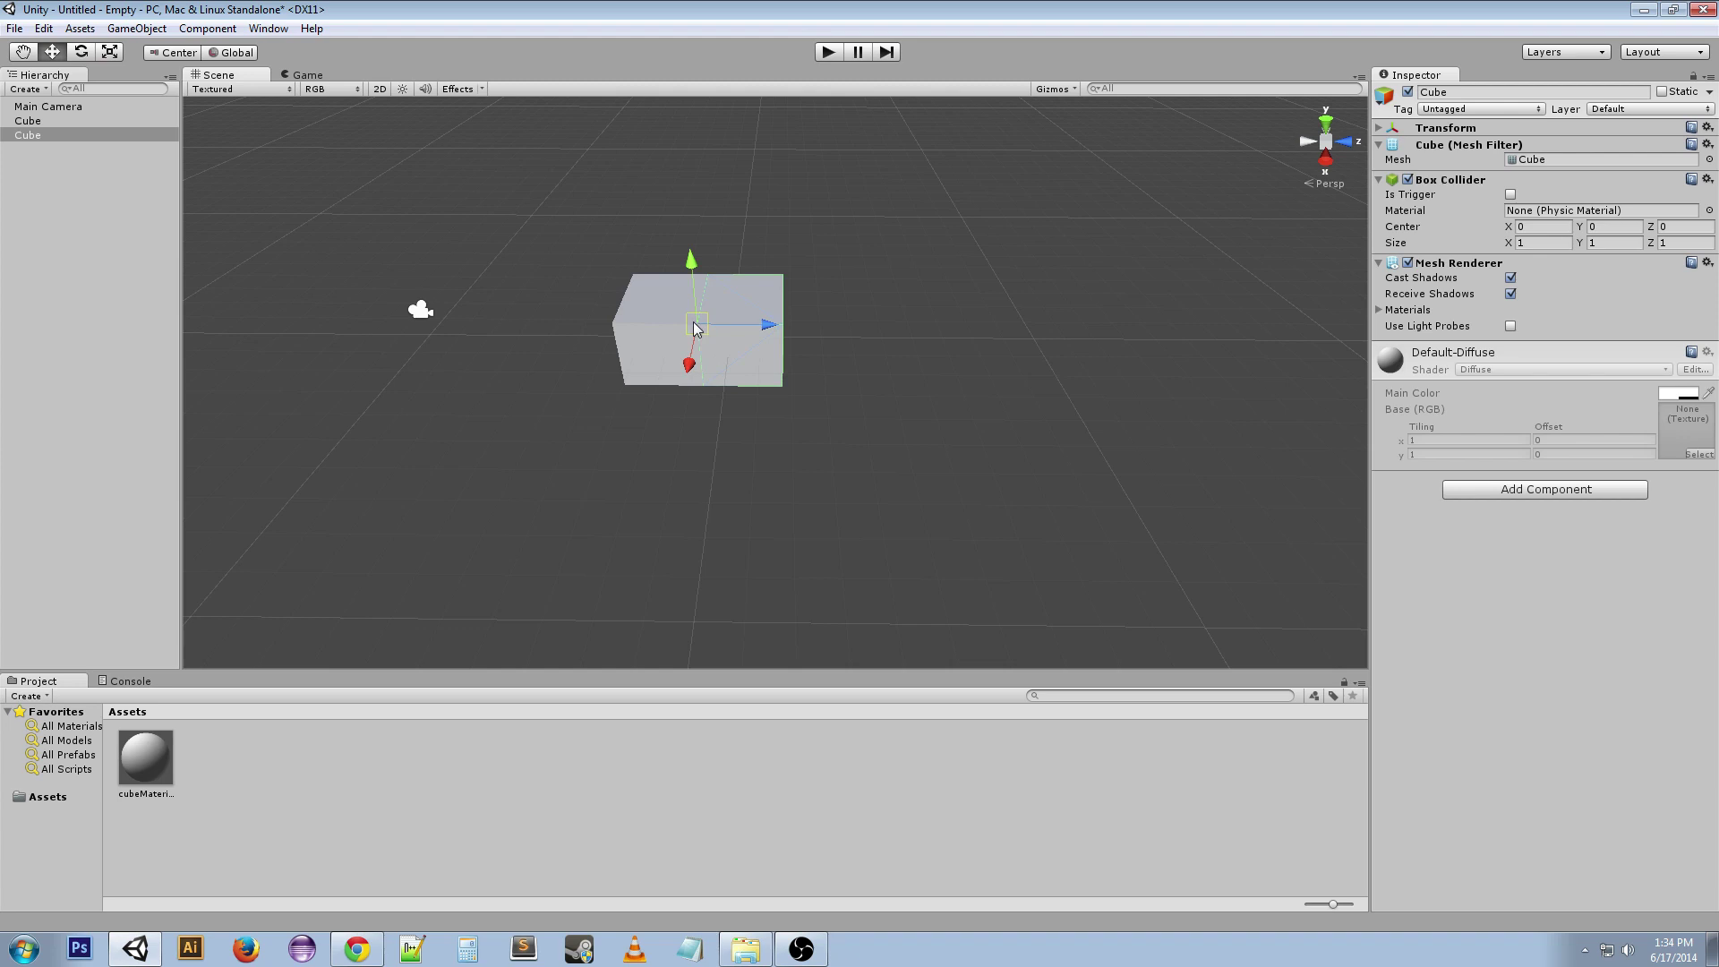
mouse_move(696, 327)
mouse_down()
mouse_move(746, 353)
mouse_move(691, 332)
mouse_move(714, 333)
mouse_move(713, 279)
mouse_move(704, 376)
mouse_move(708, 275)
mouse_move(701, 324)
mouse_up()
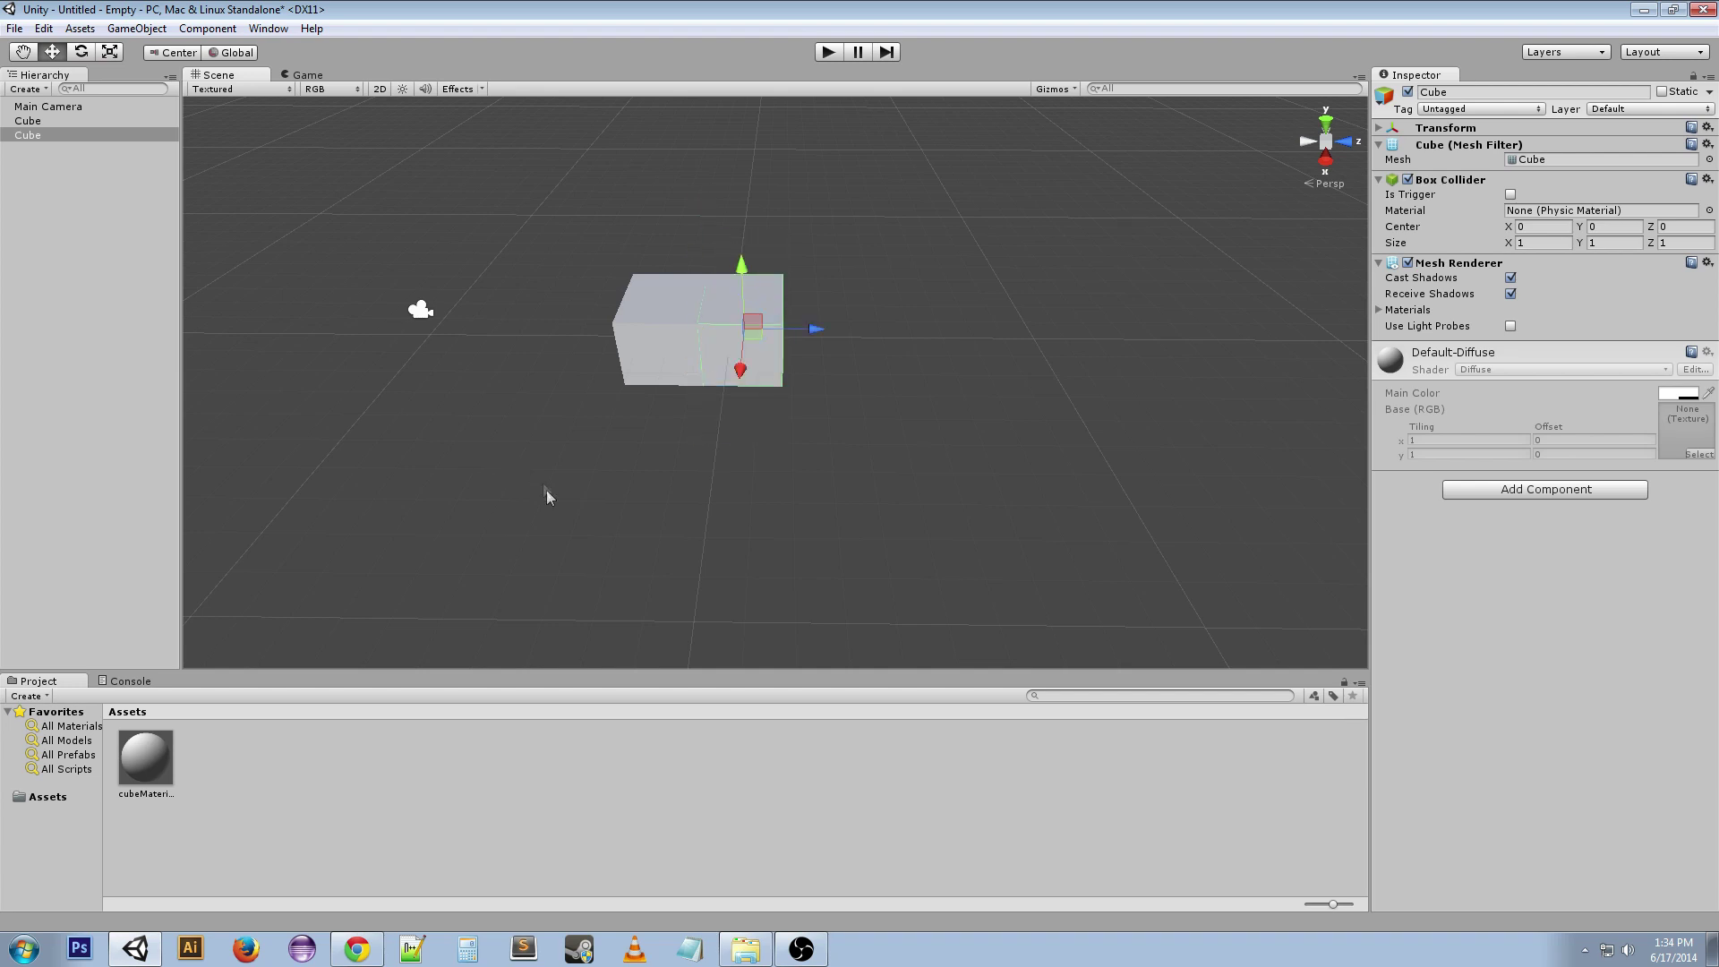
Select both cubes together and move them along the axes with increment snapping
alt+drag(510, 498, 672, 448)
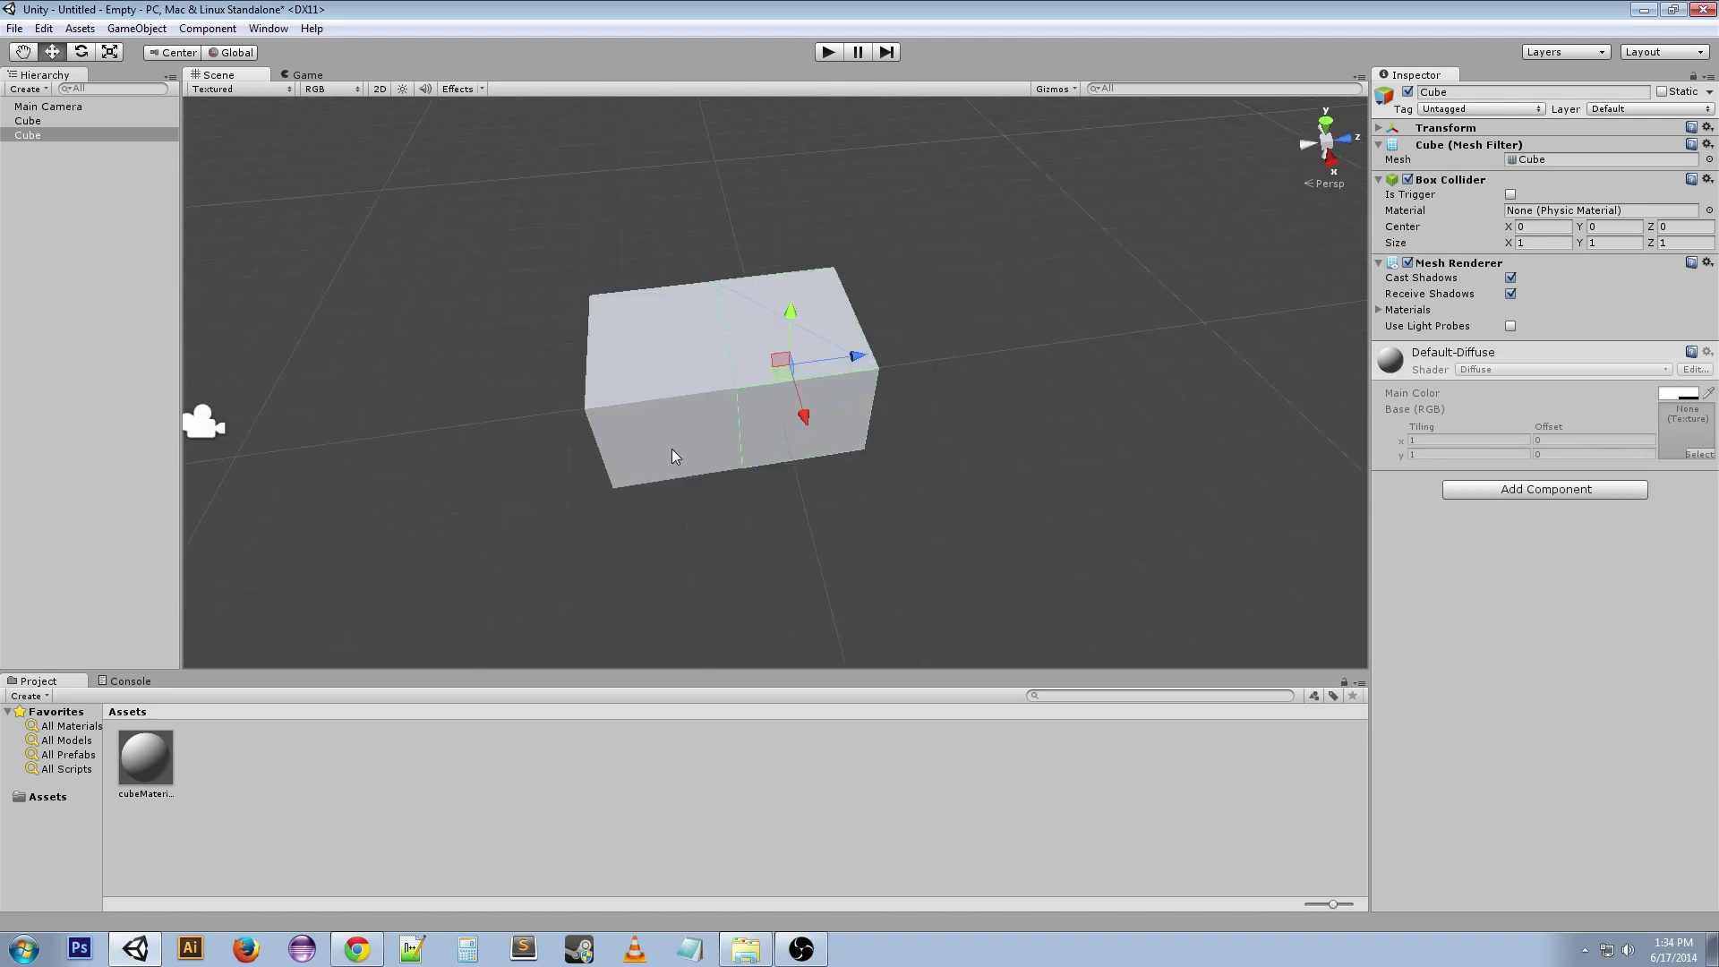
shift+click(654, 349)
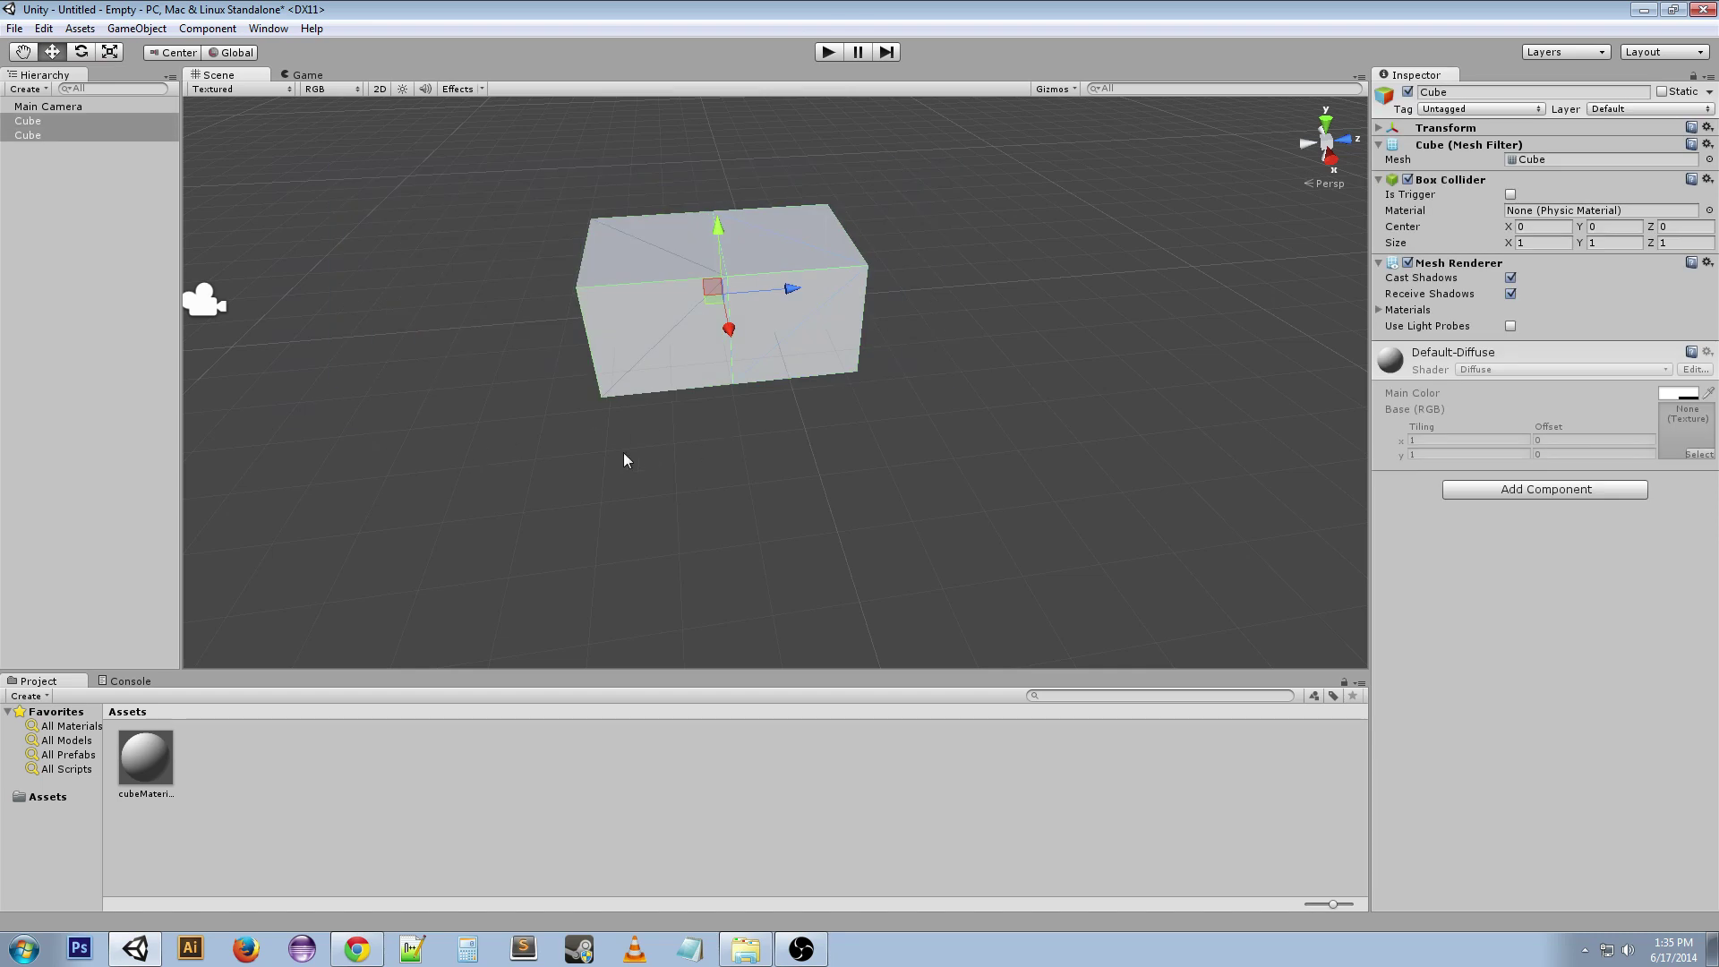
scroll(624, 454, down, 2)
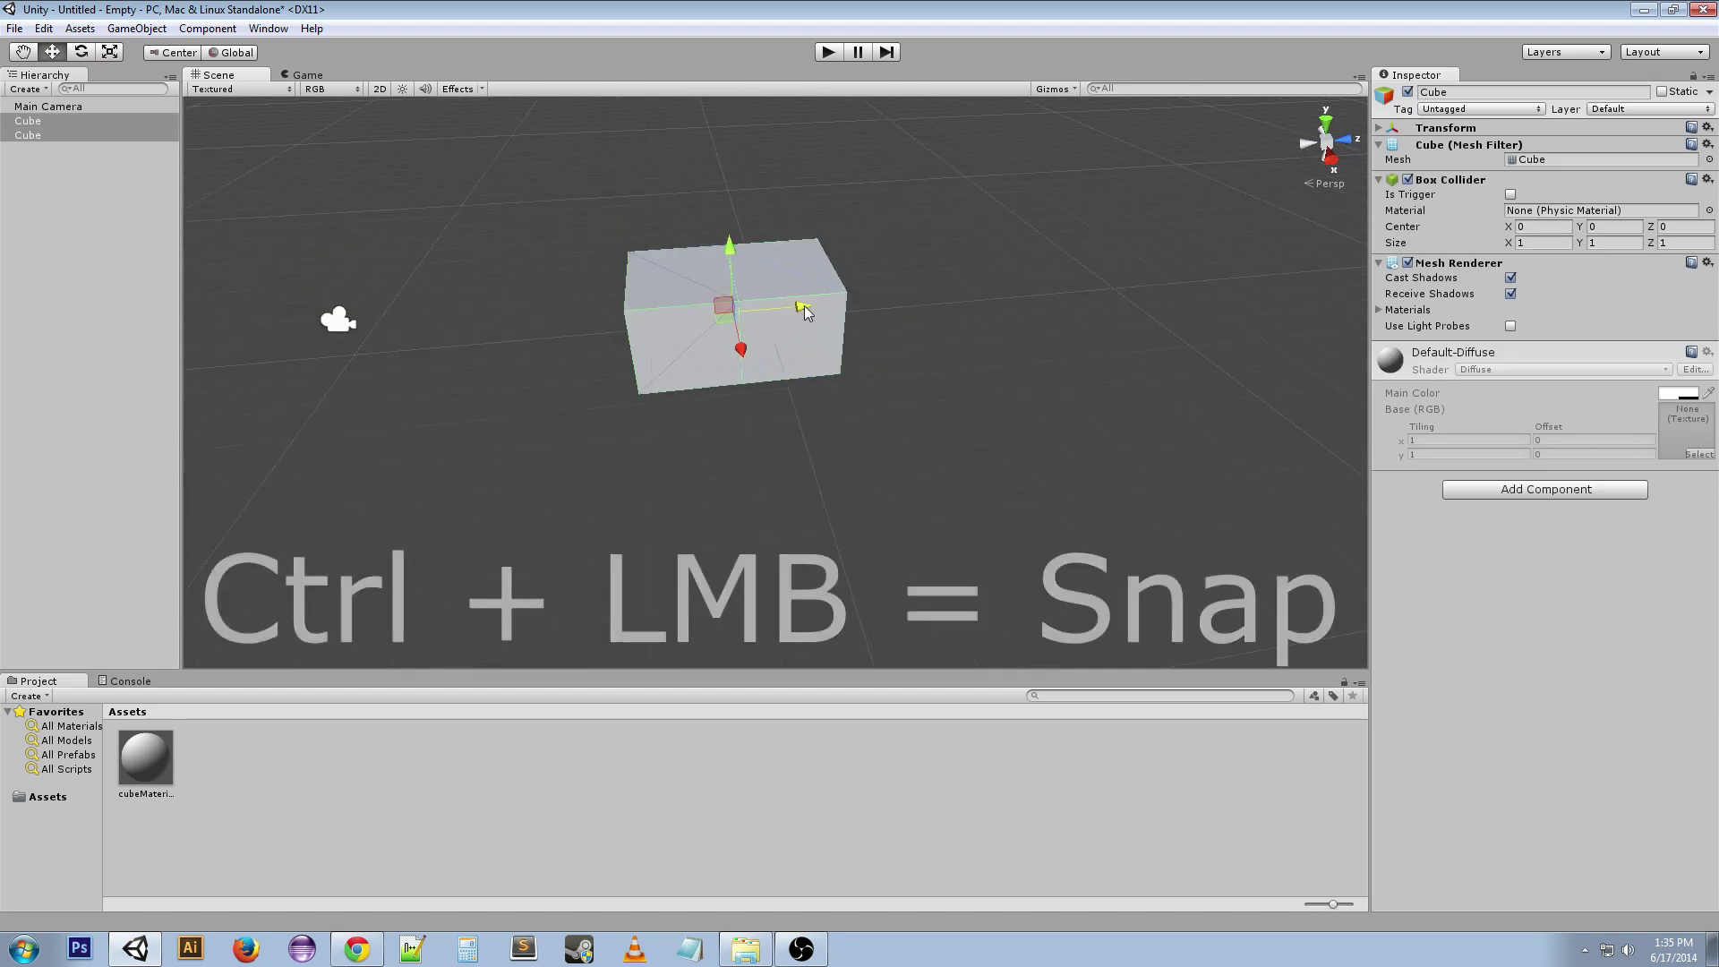
mouse_move(802, 307)
ctrl+mouse_down()
mouse_move(1025, 291)
mouse_move(795, 307)
ctrl+mouse_up()
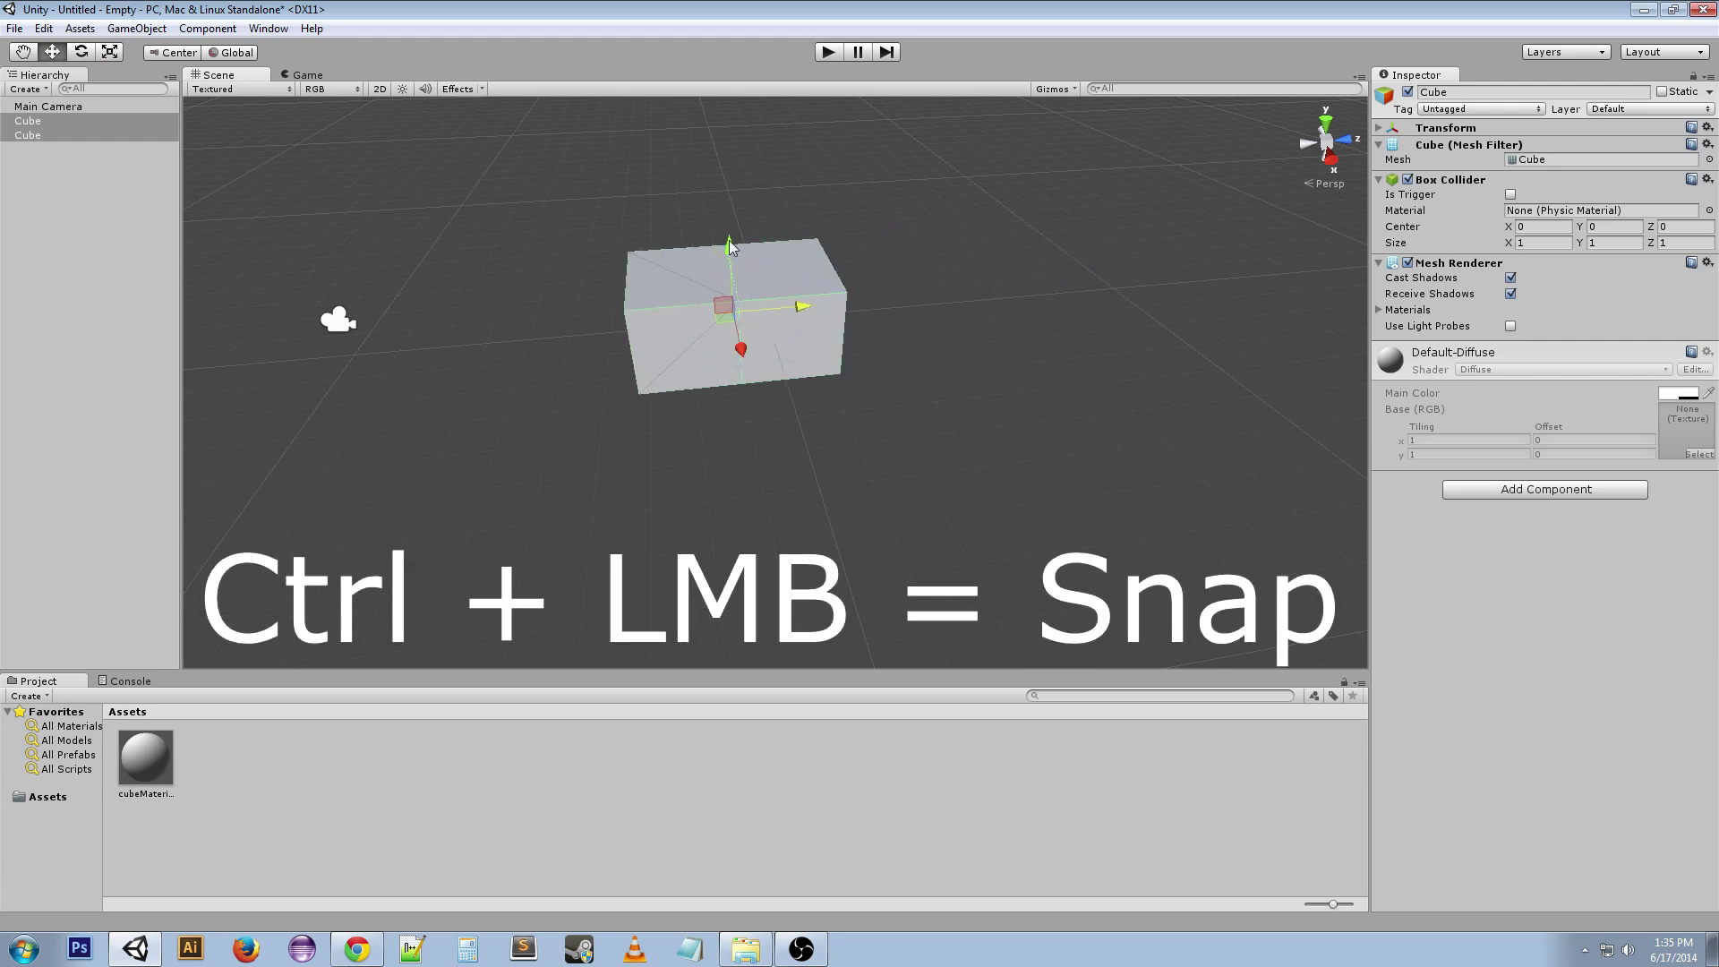
mouse_move(728, 243)
ctrl+mouse_down()
mouse_move(727, 112)
mouse_move(729, 241)
ctrl+mouse_up()
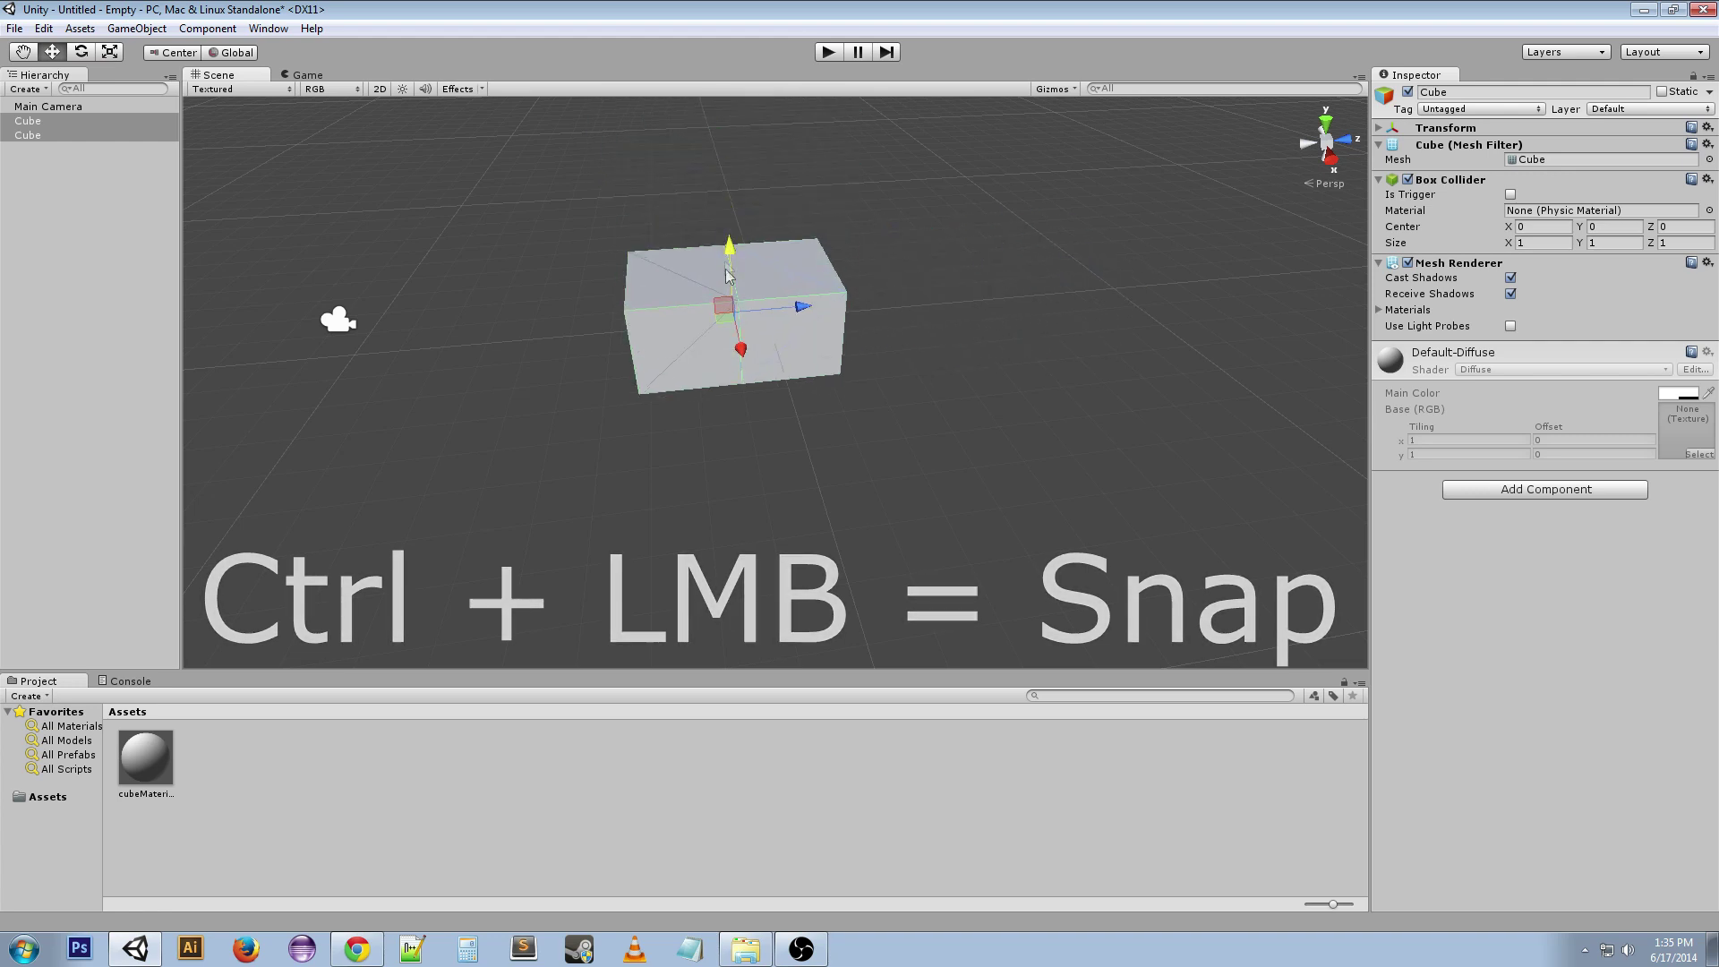
ctrl+drag(742, 351, 873, 299)
ctrl+drag(803, 240, 826, 523)
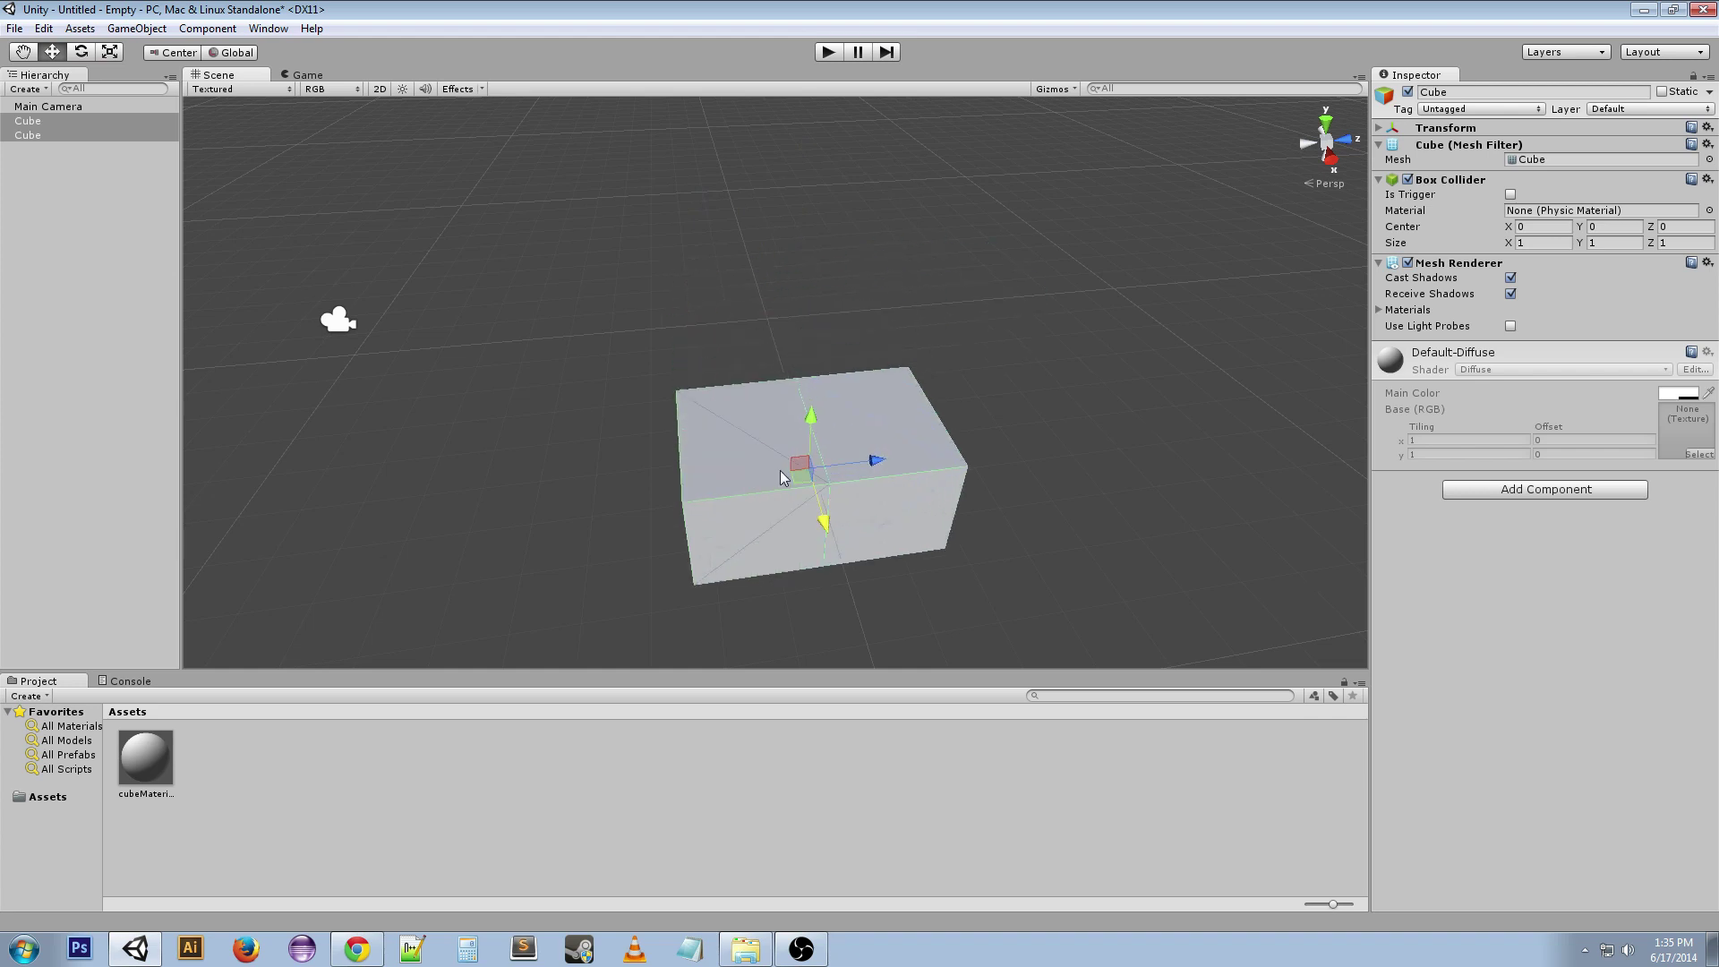
ctrl+drag(826, 523, 750, 341)
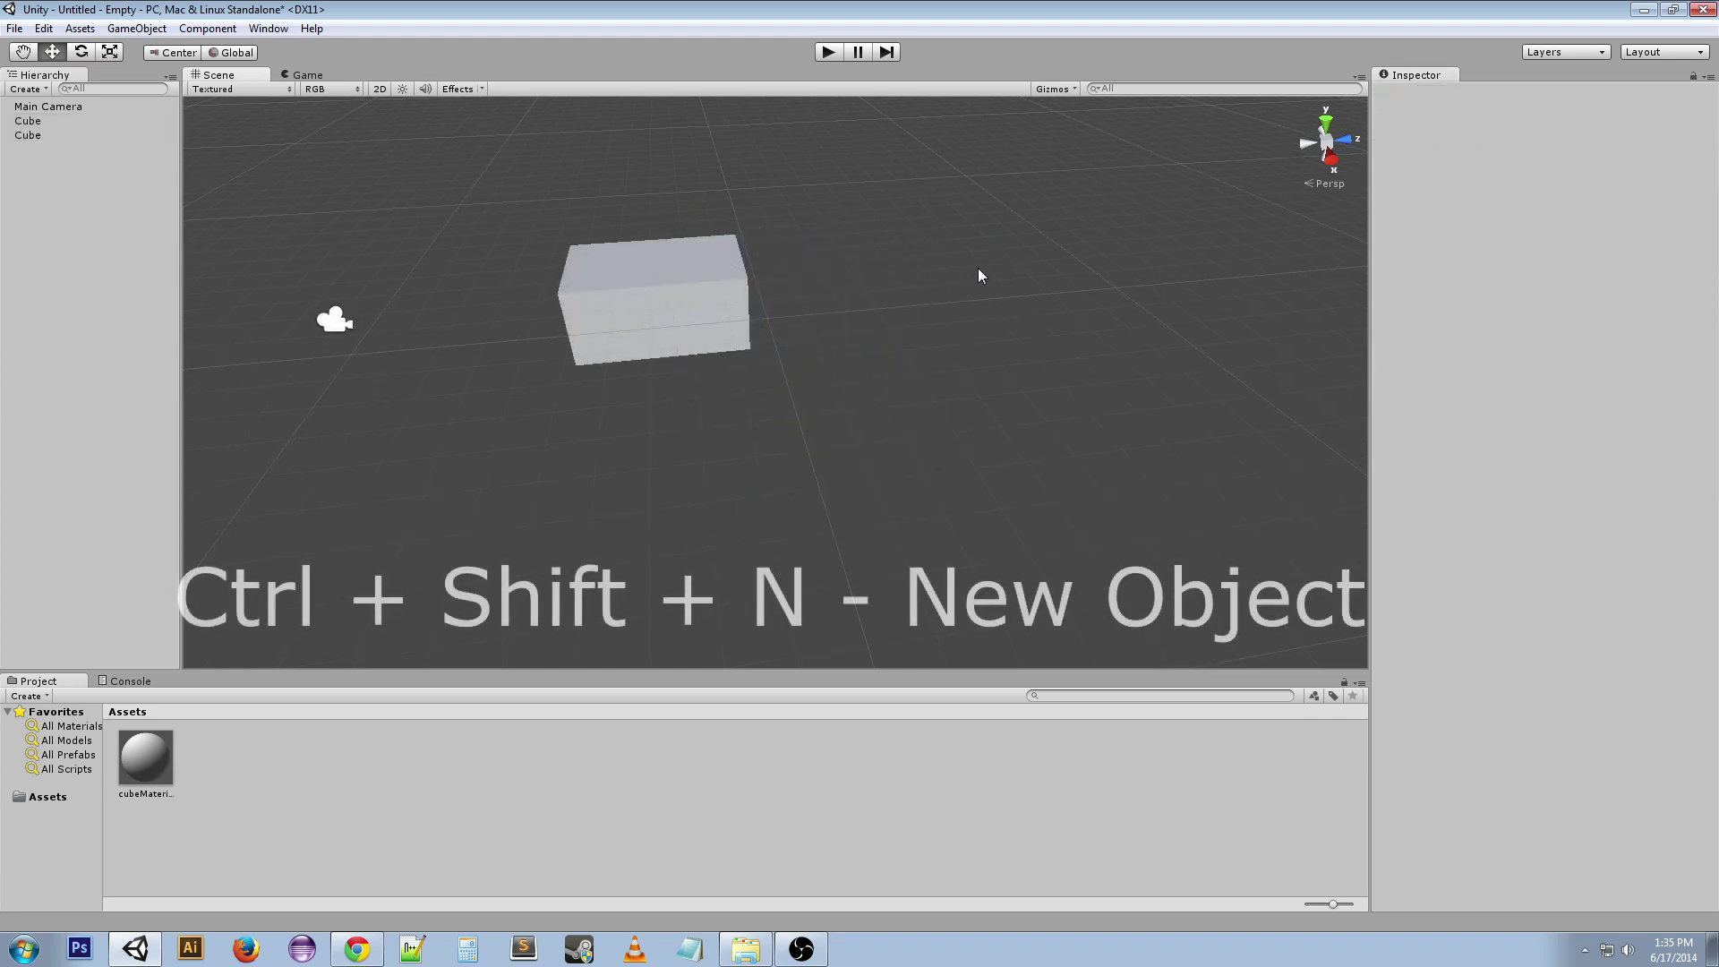
Create an empty game object, place it beside the cubes, and delete it
key(ctrl+shift+n)
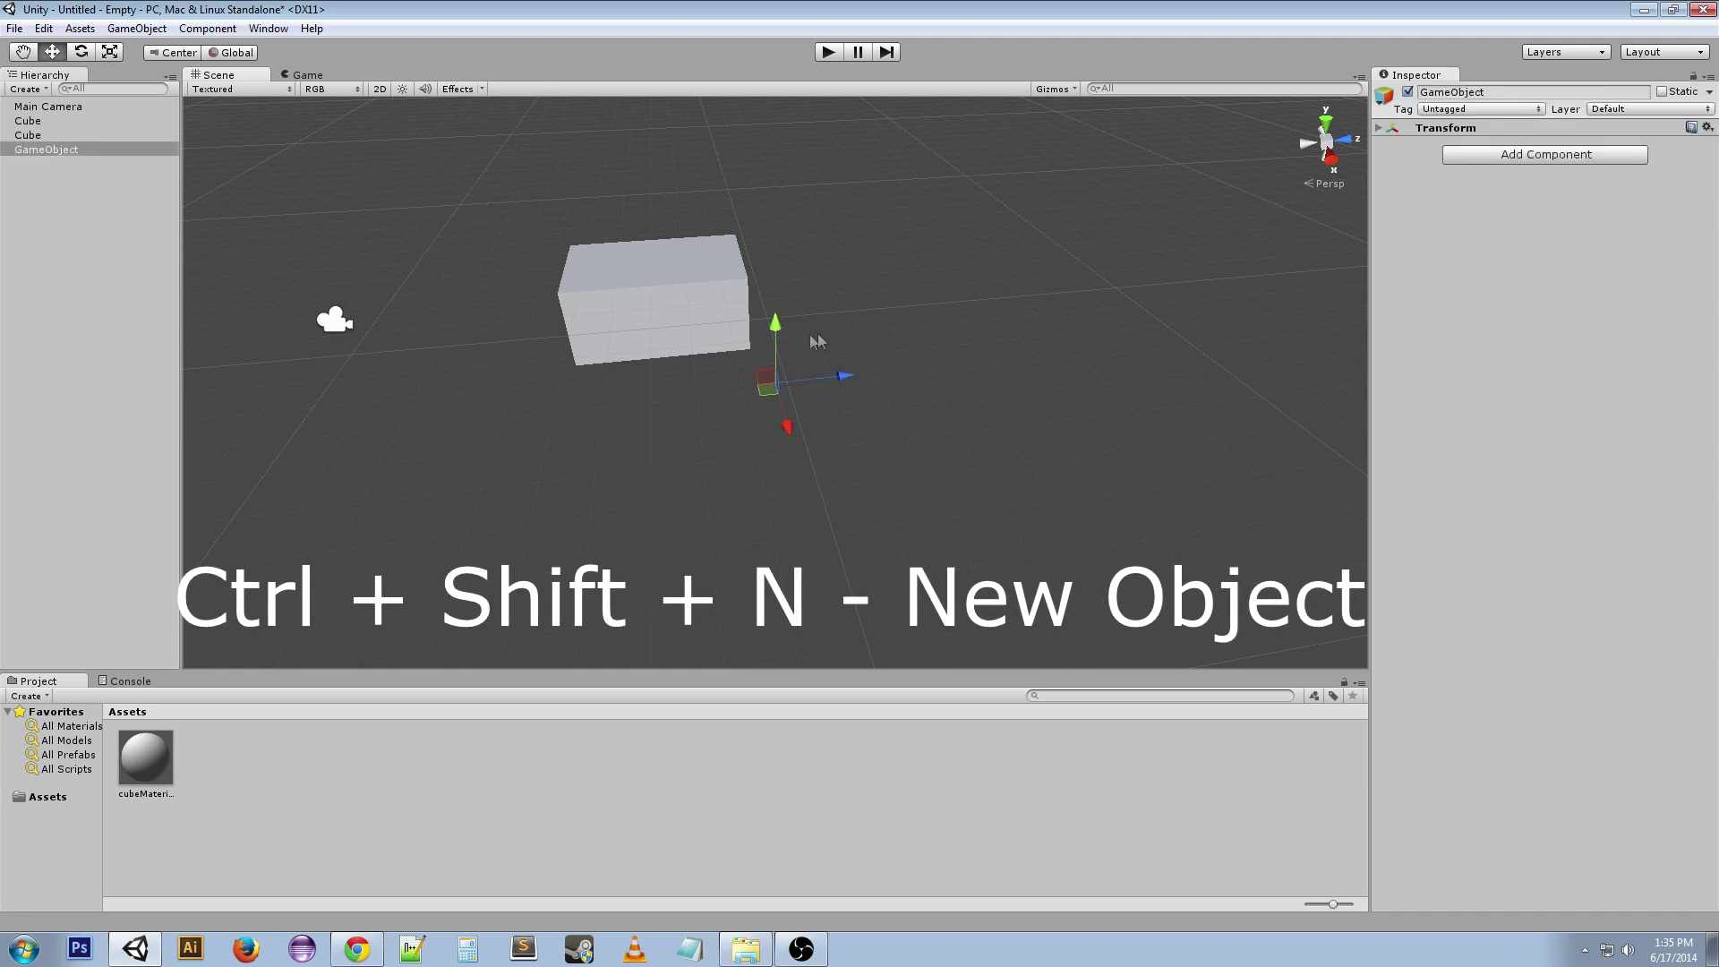
drag(772, 328, 813, 302)
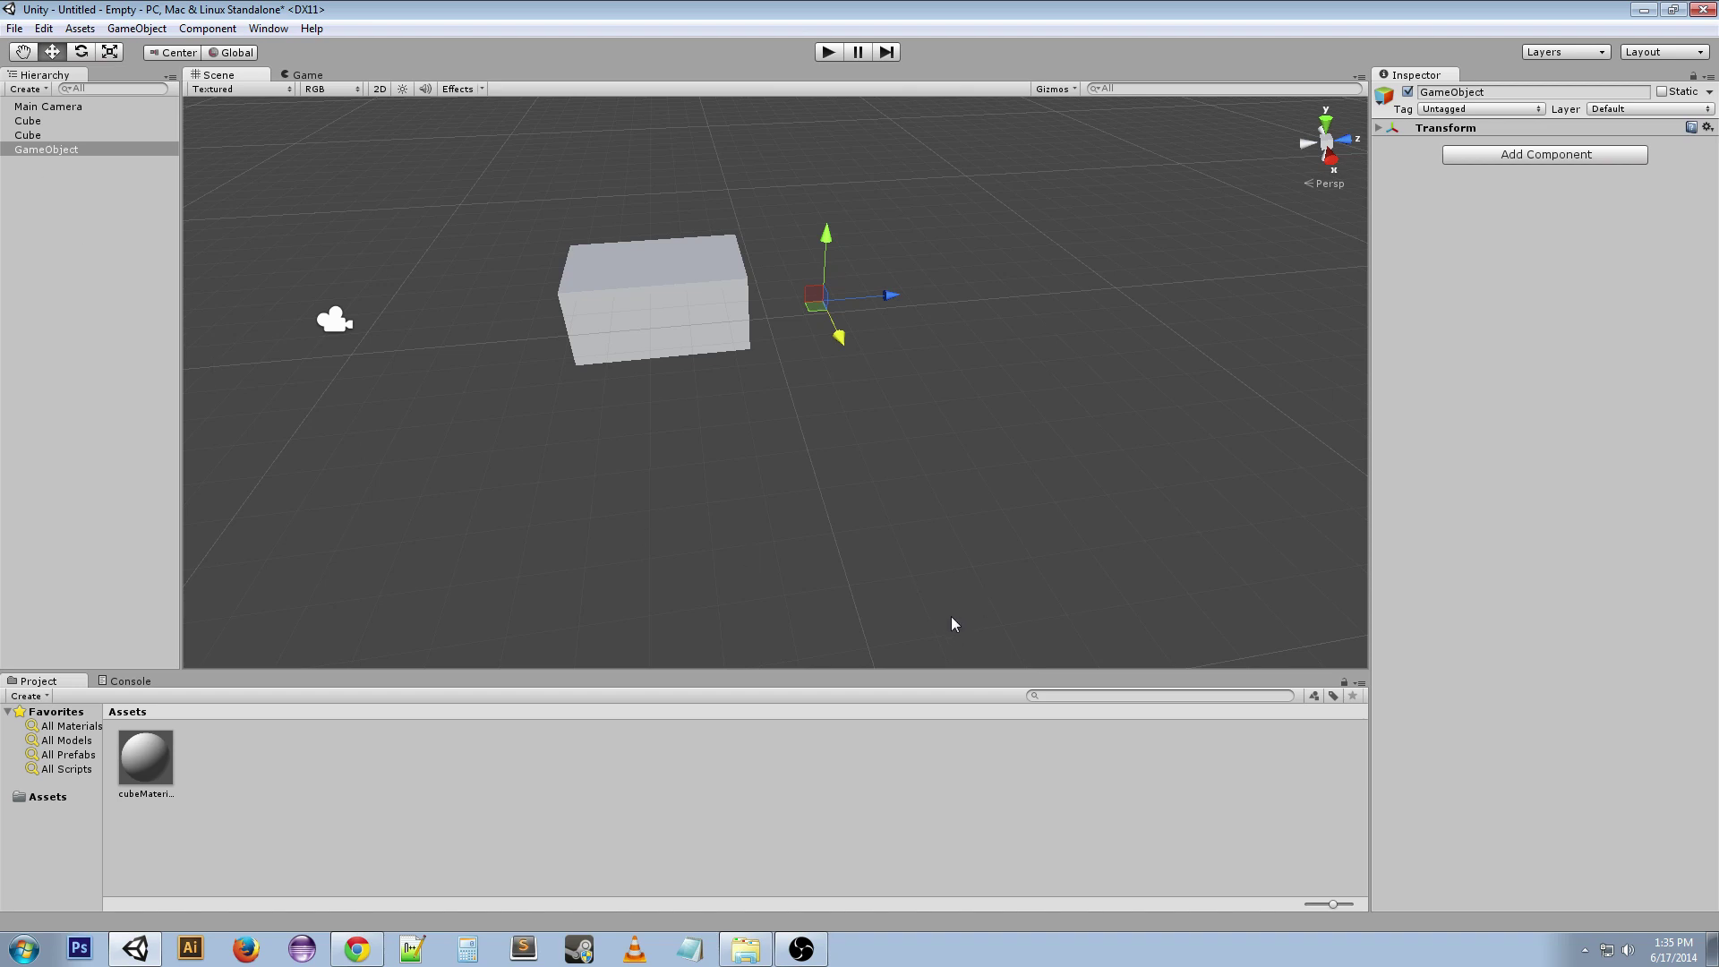
key(Delete)
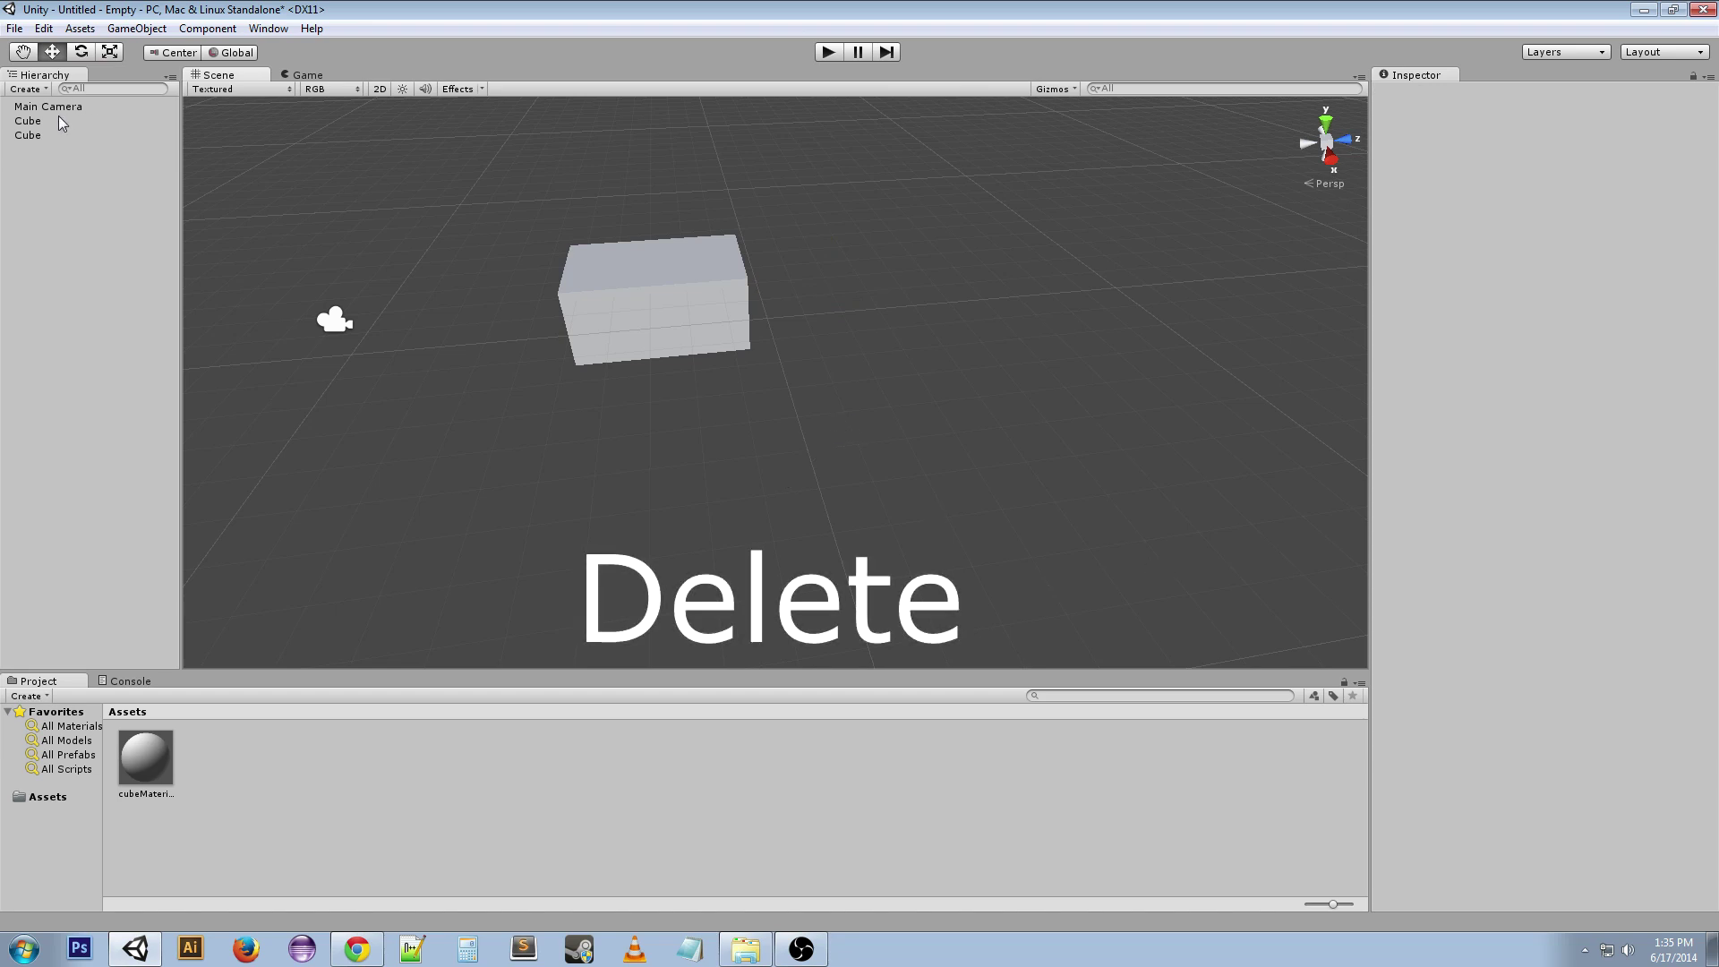
Delete the duplicate cube from the scene and shift the remaining cube slightly along the Z axis
click(22, 135)
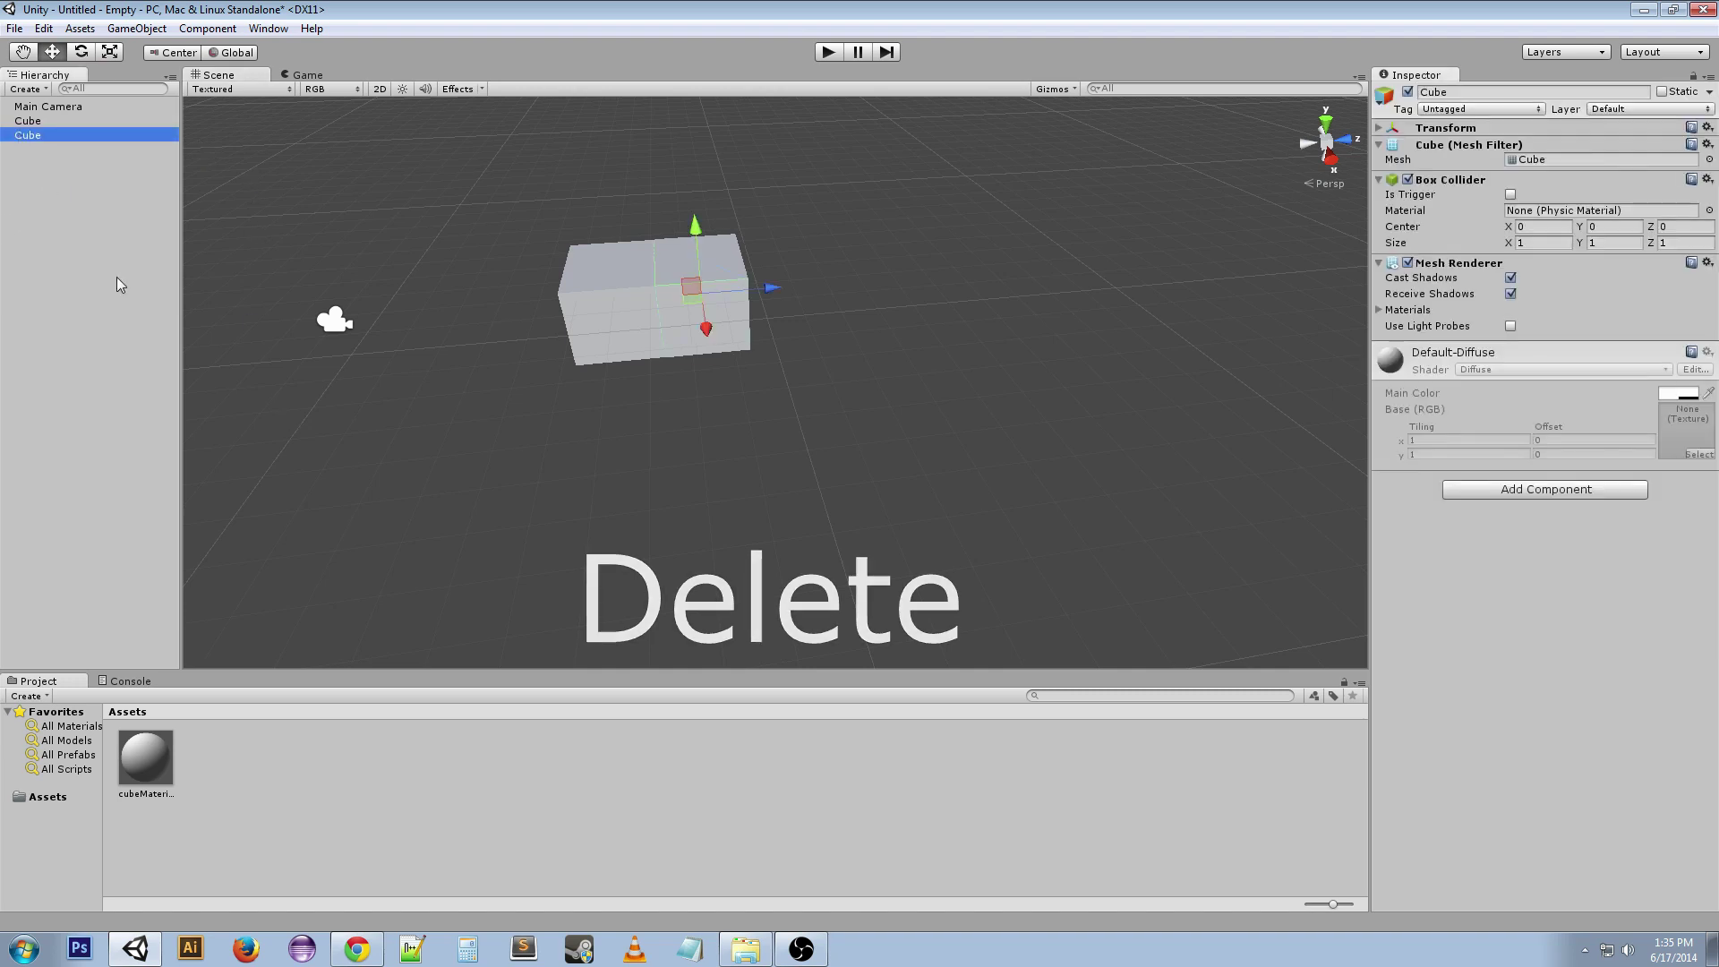
key(Delete)
click(591, 293)
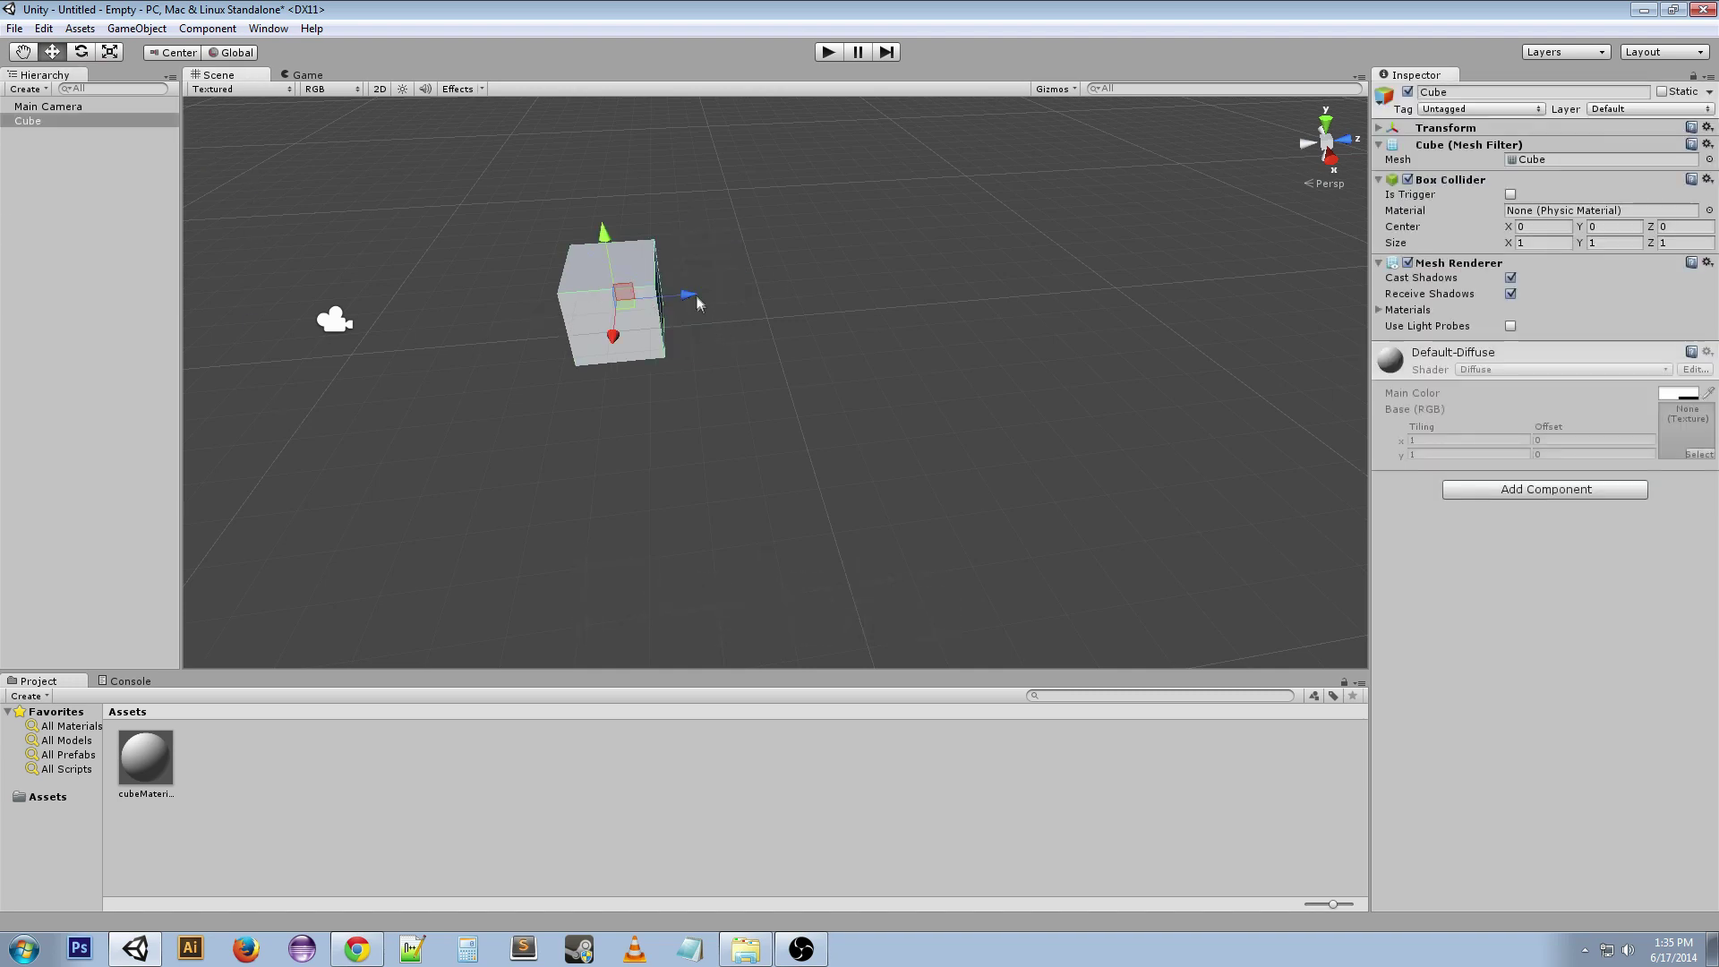
drag(698, 295, 720, 298)
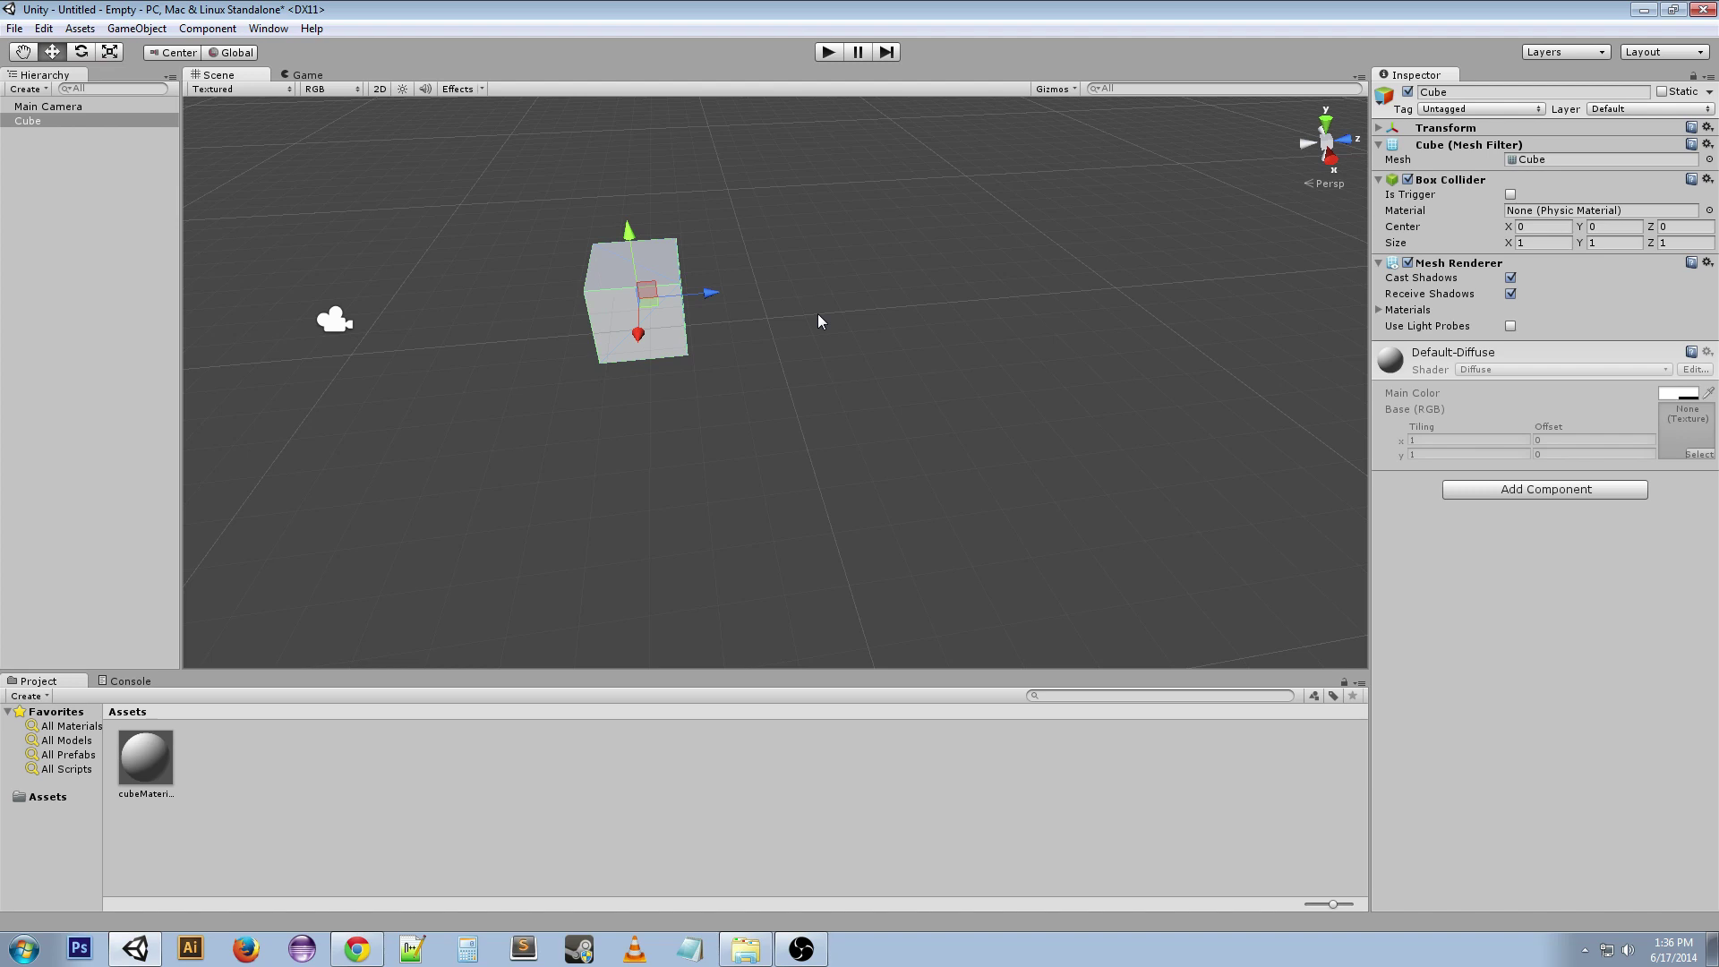
Bring the selected cube to the centre of the current scene view, then reposition it upward and back along the Z axis
key(ctrl+alt+f)
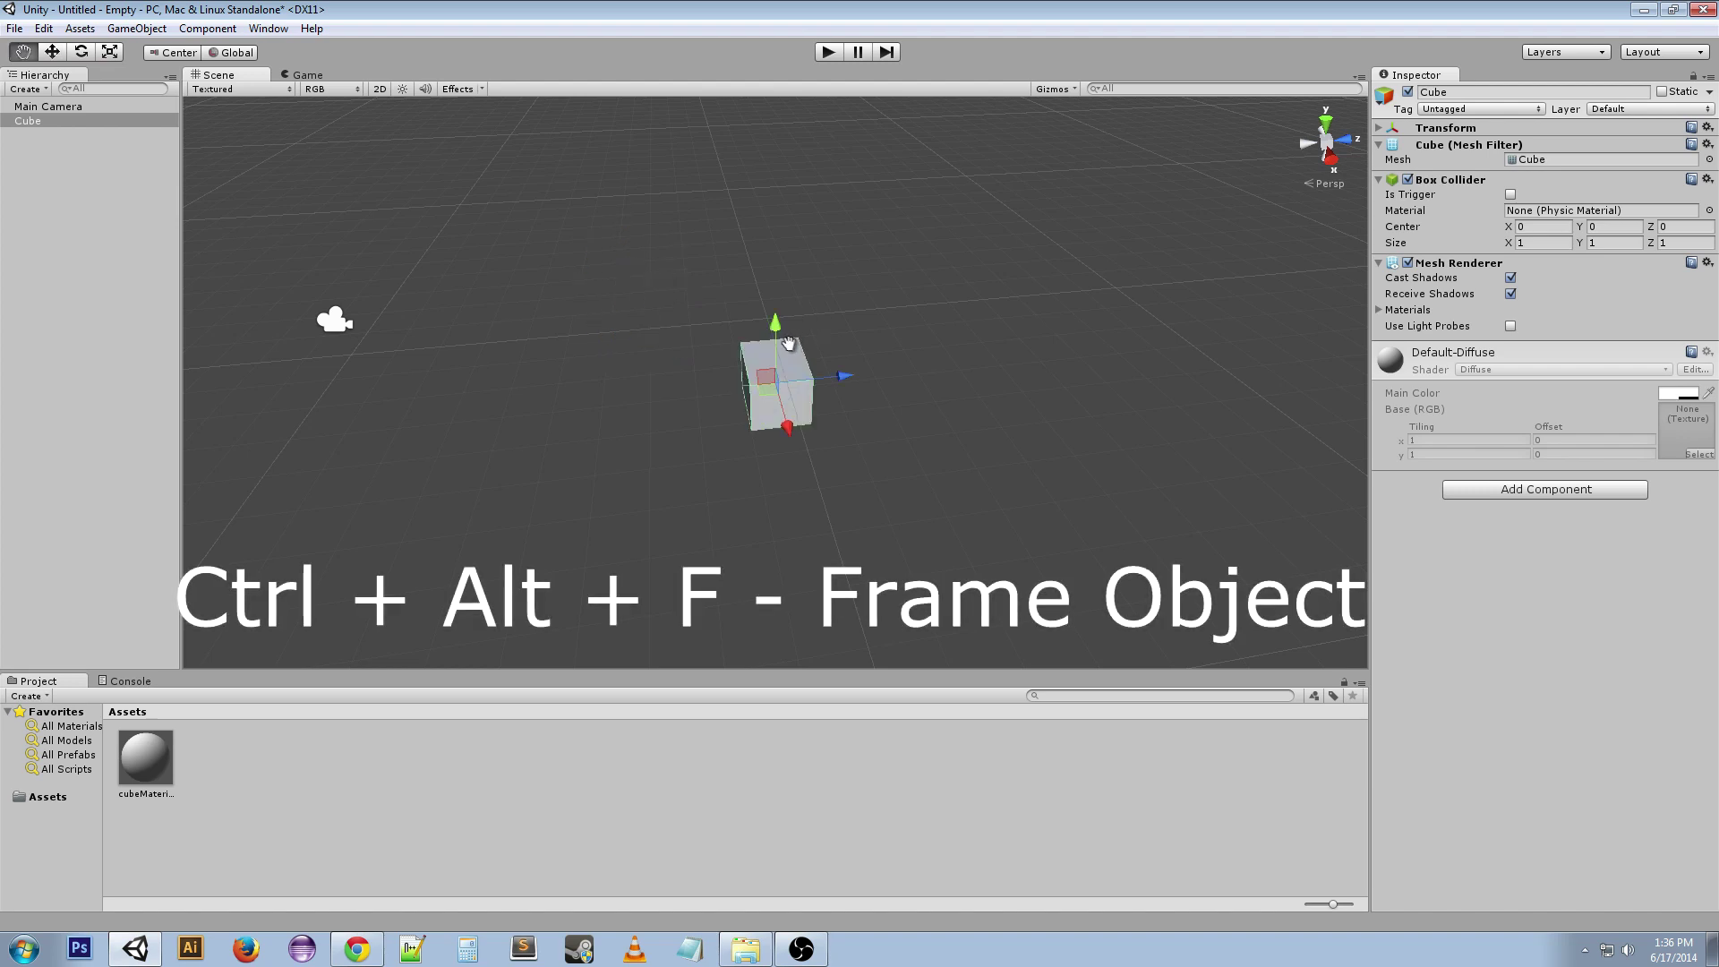
alt+drag(778, 331, 821, 449)
drag(780, 331, 741, 227)
drag(840, 269, 701, 268)
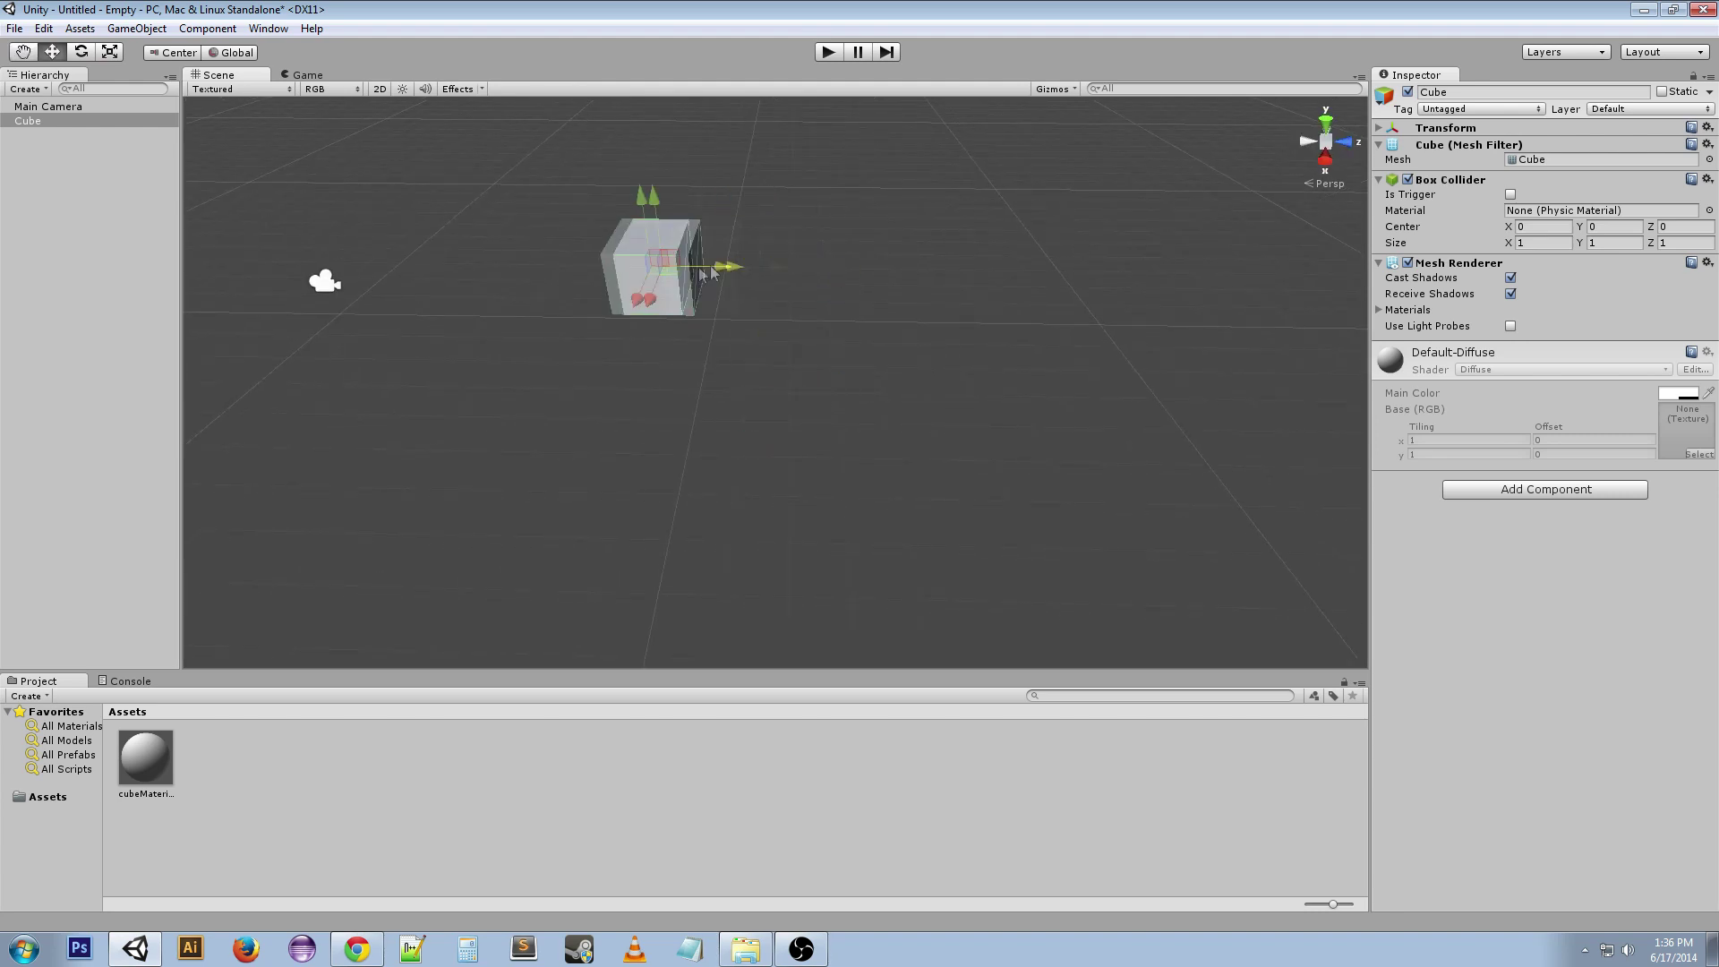
Frame the selected cube in the scene view and look at it from farther away and a lower angle
key(f)
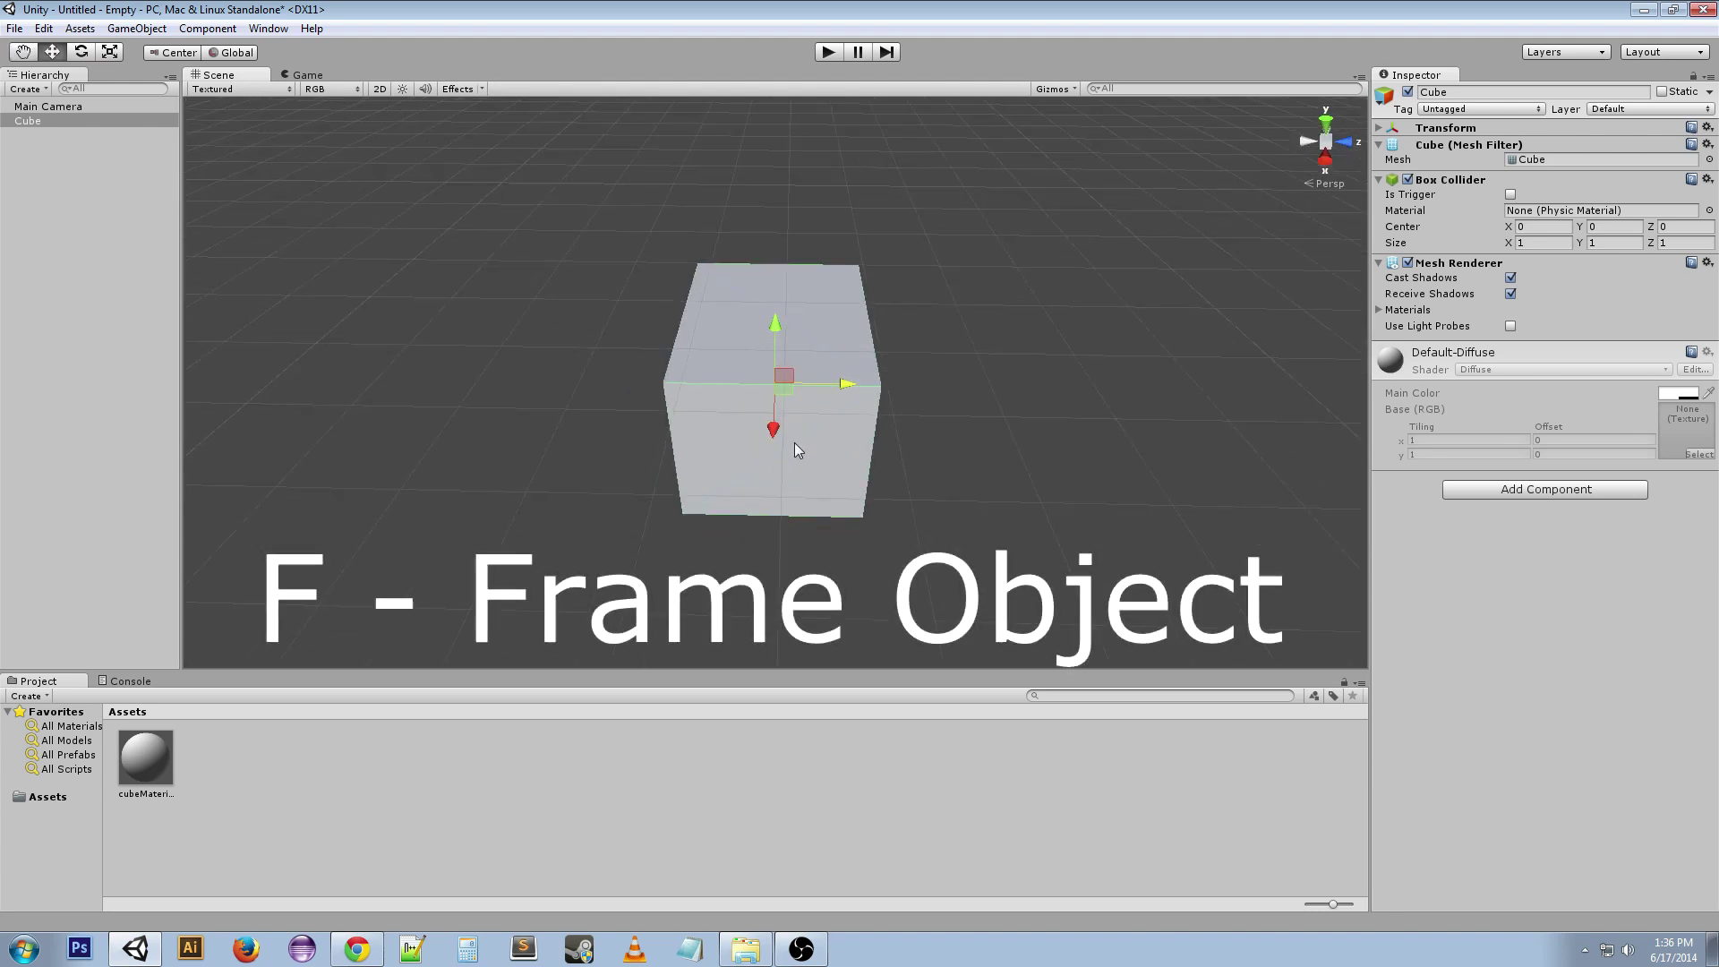
scroll(797, 449, down, 4)
alt+drag(795, 453, 1003, 486)
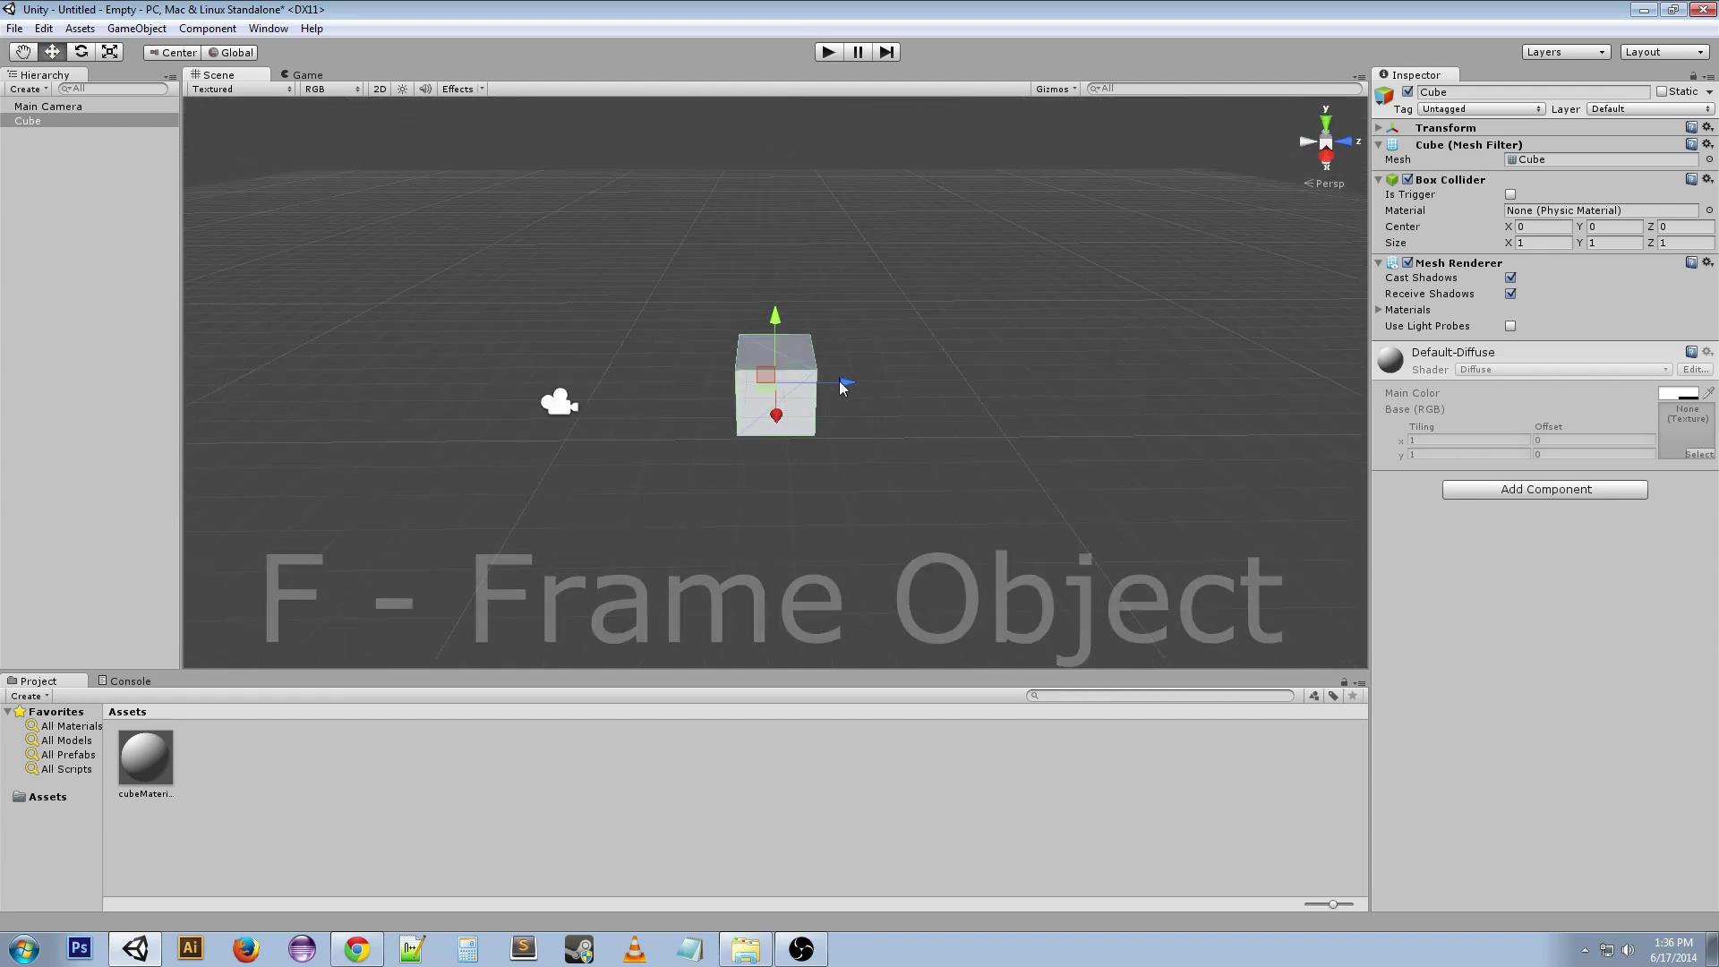
Move the cube far along the positive Z axis and undo that move
drag(841, 383, 1230, 380)
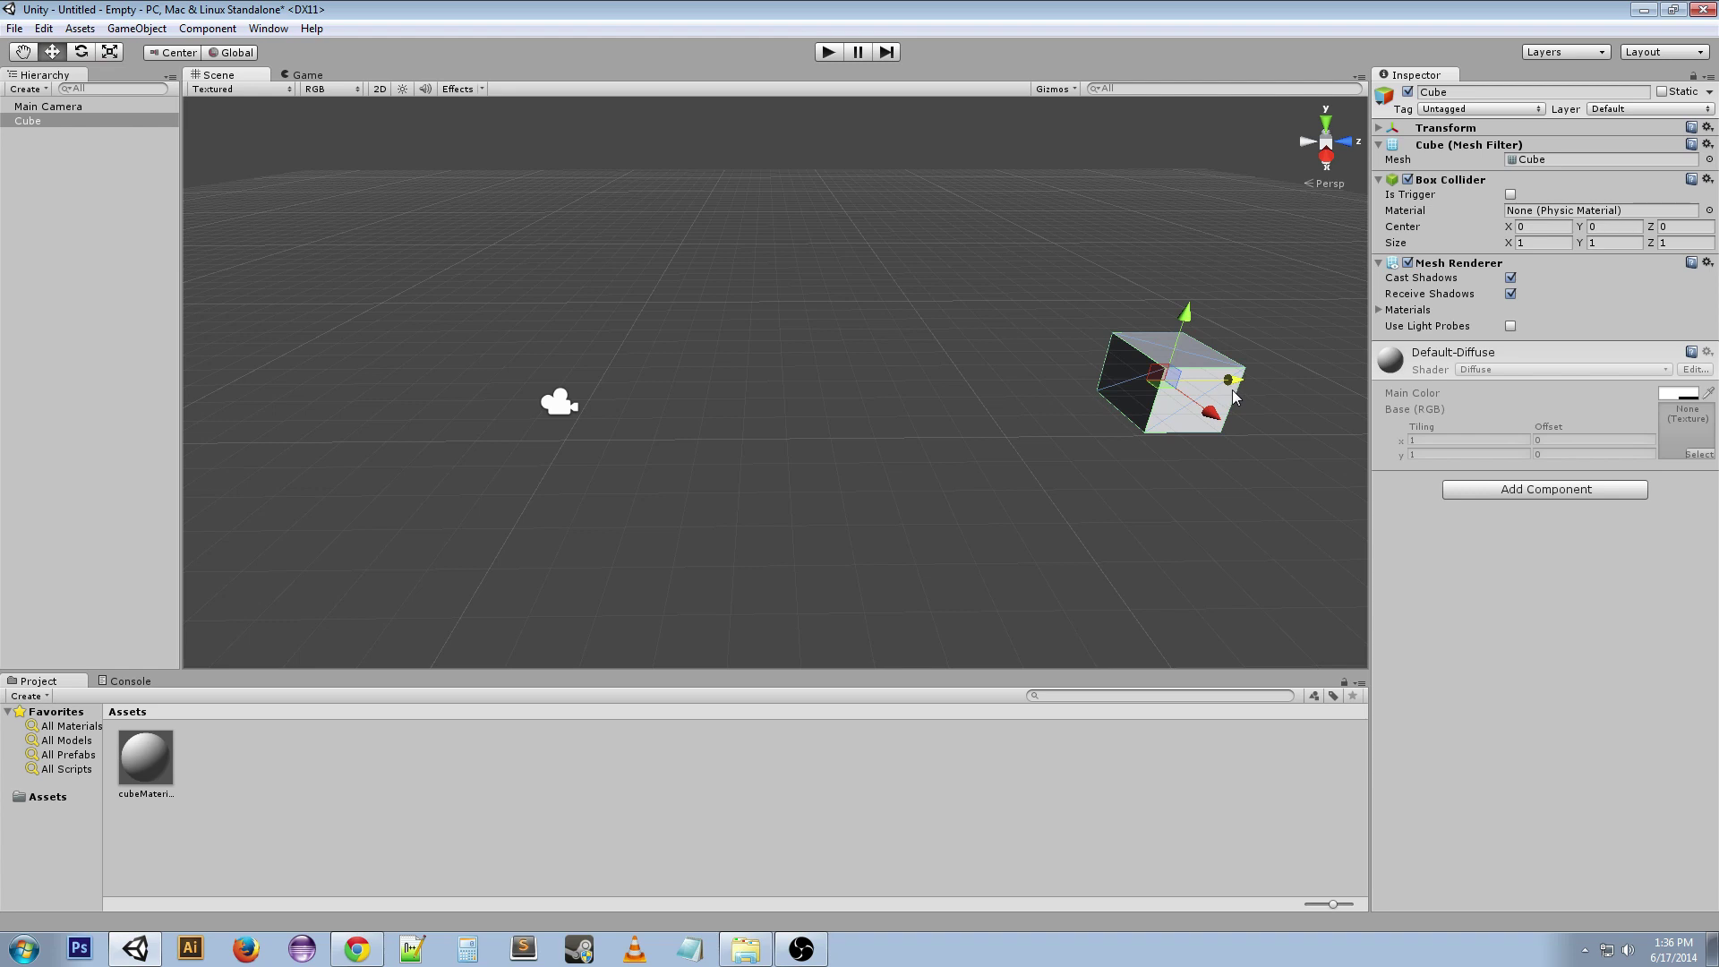
key(ctrl+z)
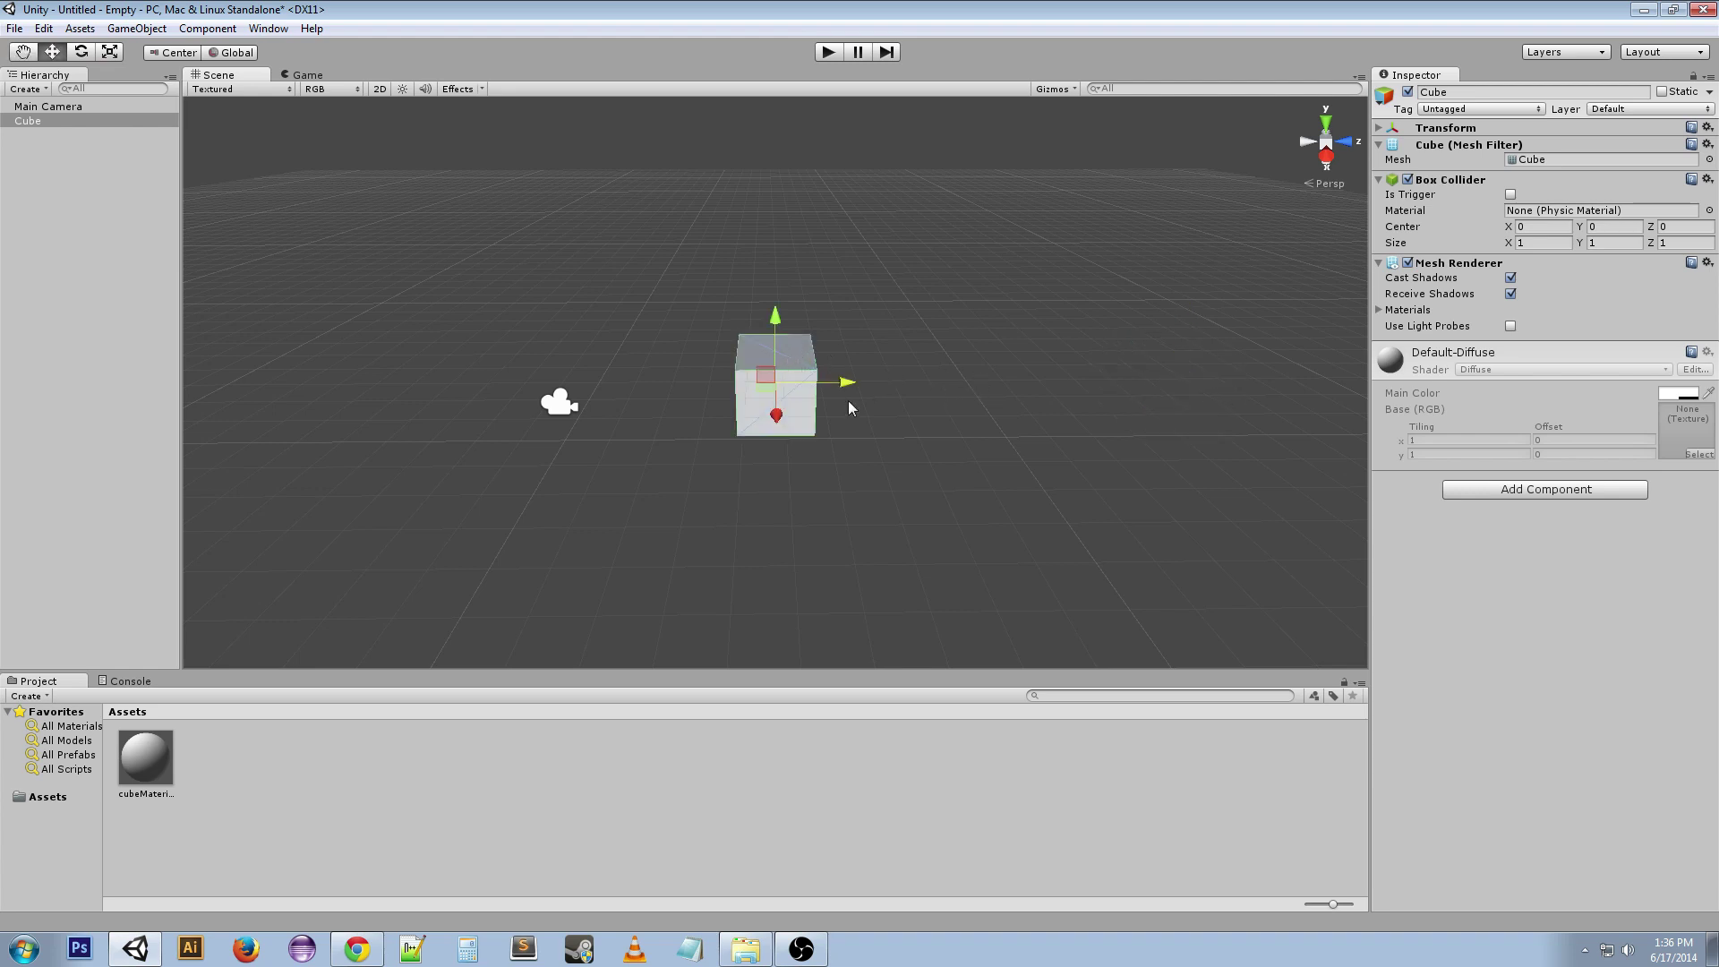
Frame the cube in the scene view again and orbit around it down to a low side angle
alt+drag(840, 412, 905, 524)
drag(773, 426, 994, 466)
alt+drag(1096, 574, 1073, 525)
key(f)
scroll(1069, 517, down, 7)
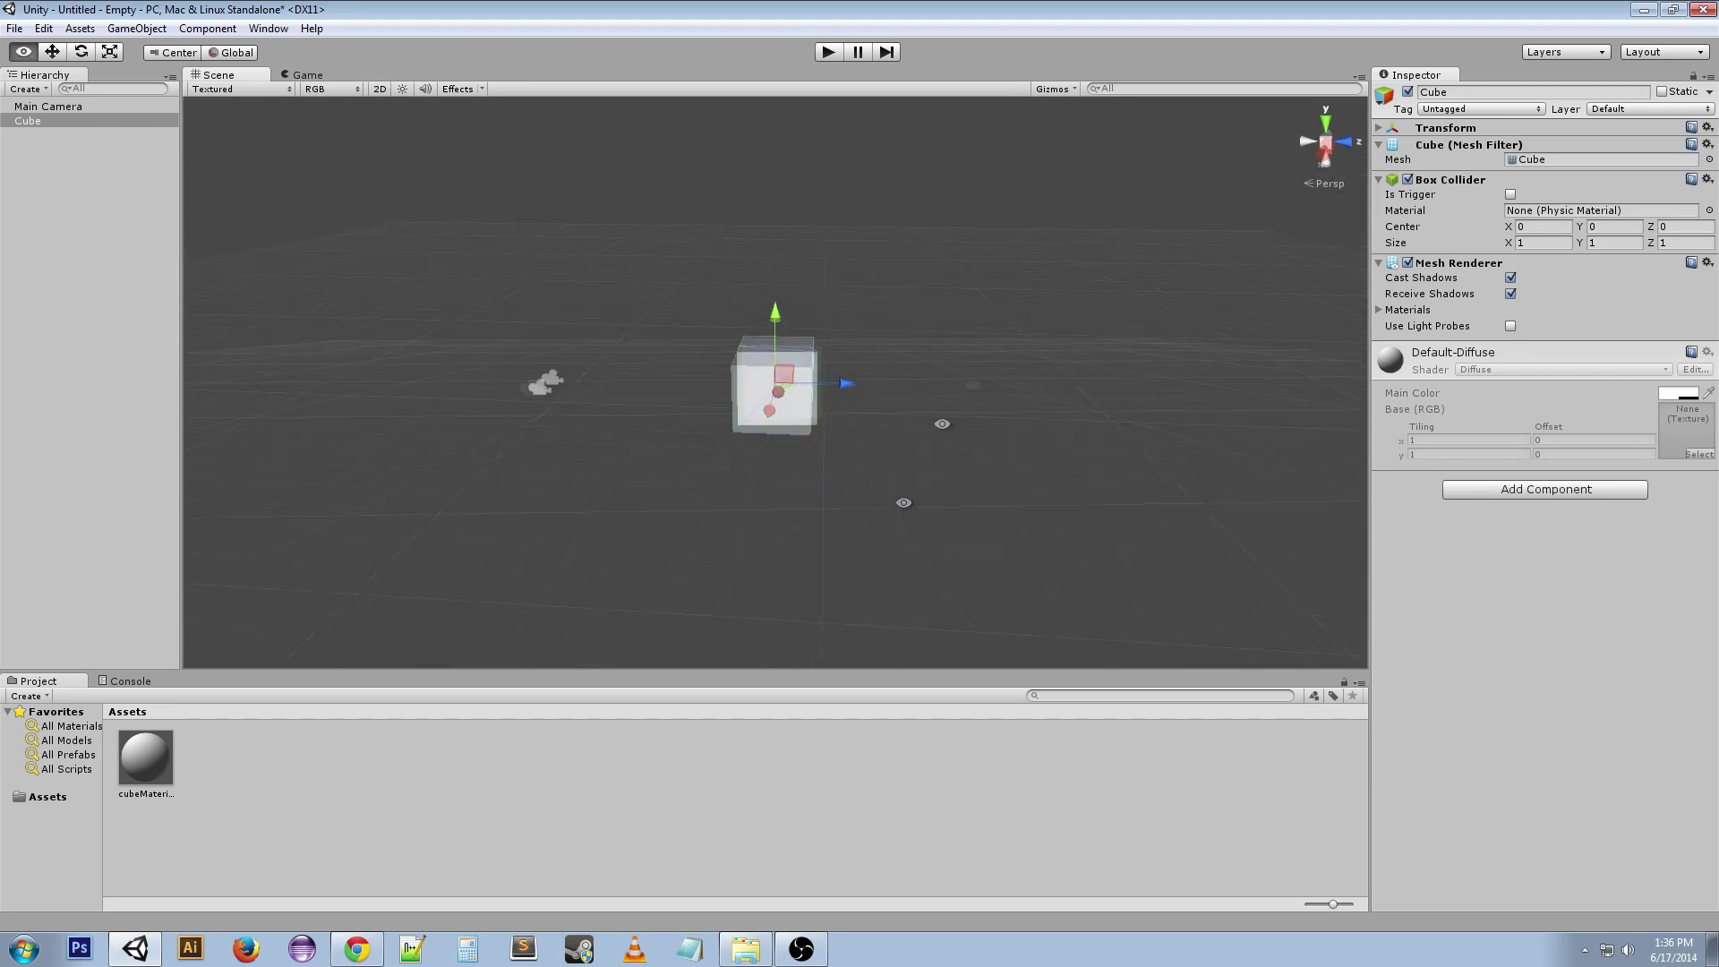
alt+drag(901, 498, 1000, 473)
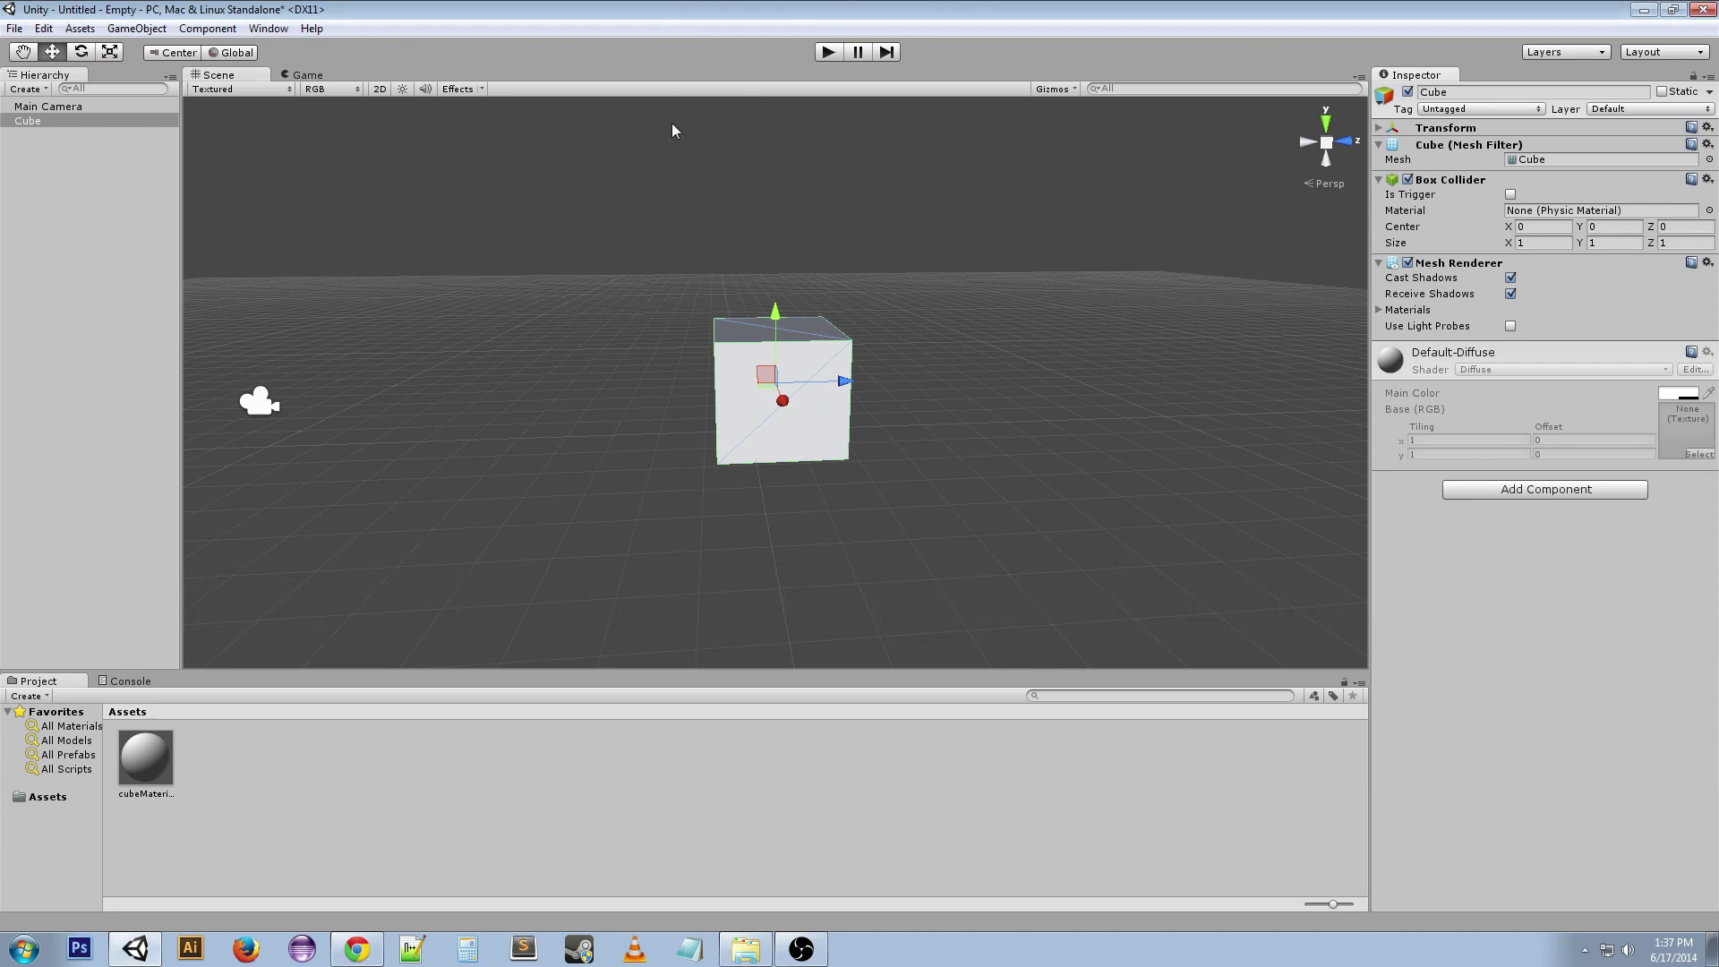
Show the Game view, shift focus to the Inspector, and return focus to the Game view
key(ctrl+2)
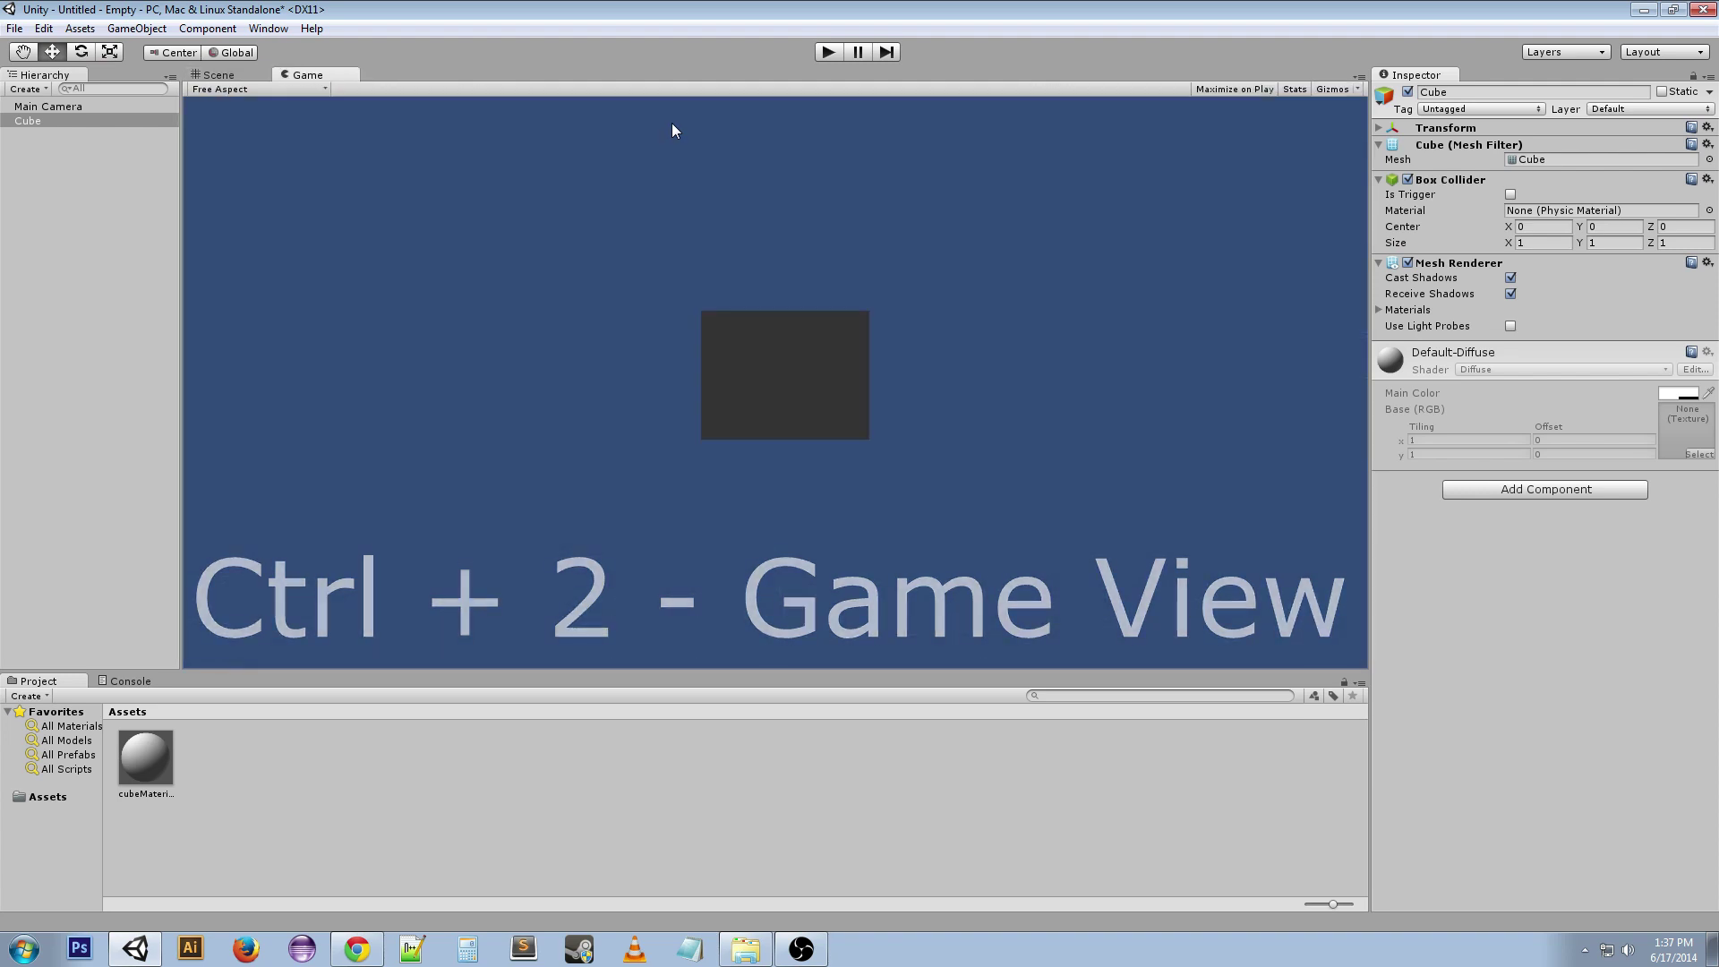
key(ctrl+3)
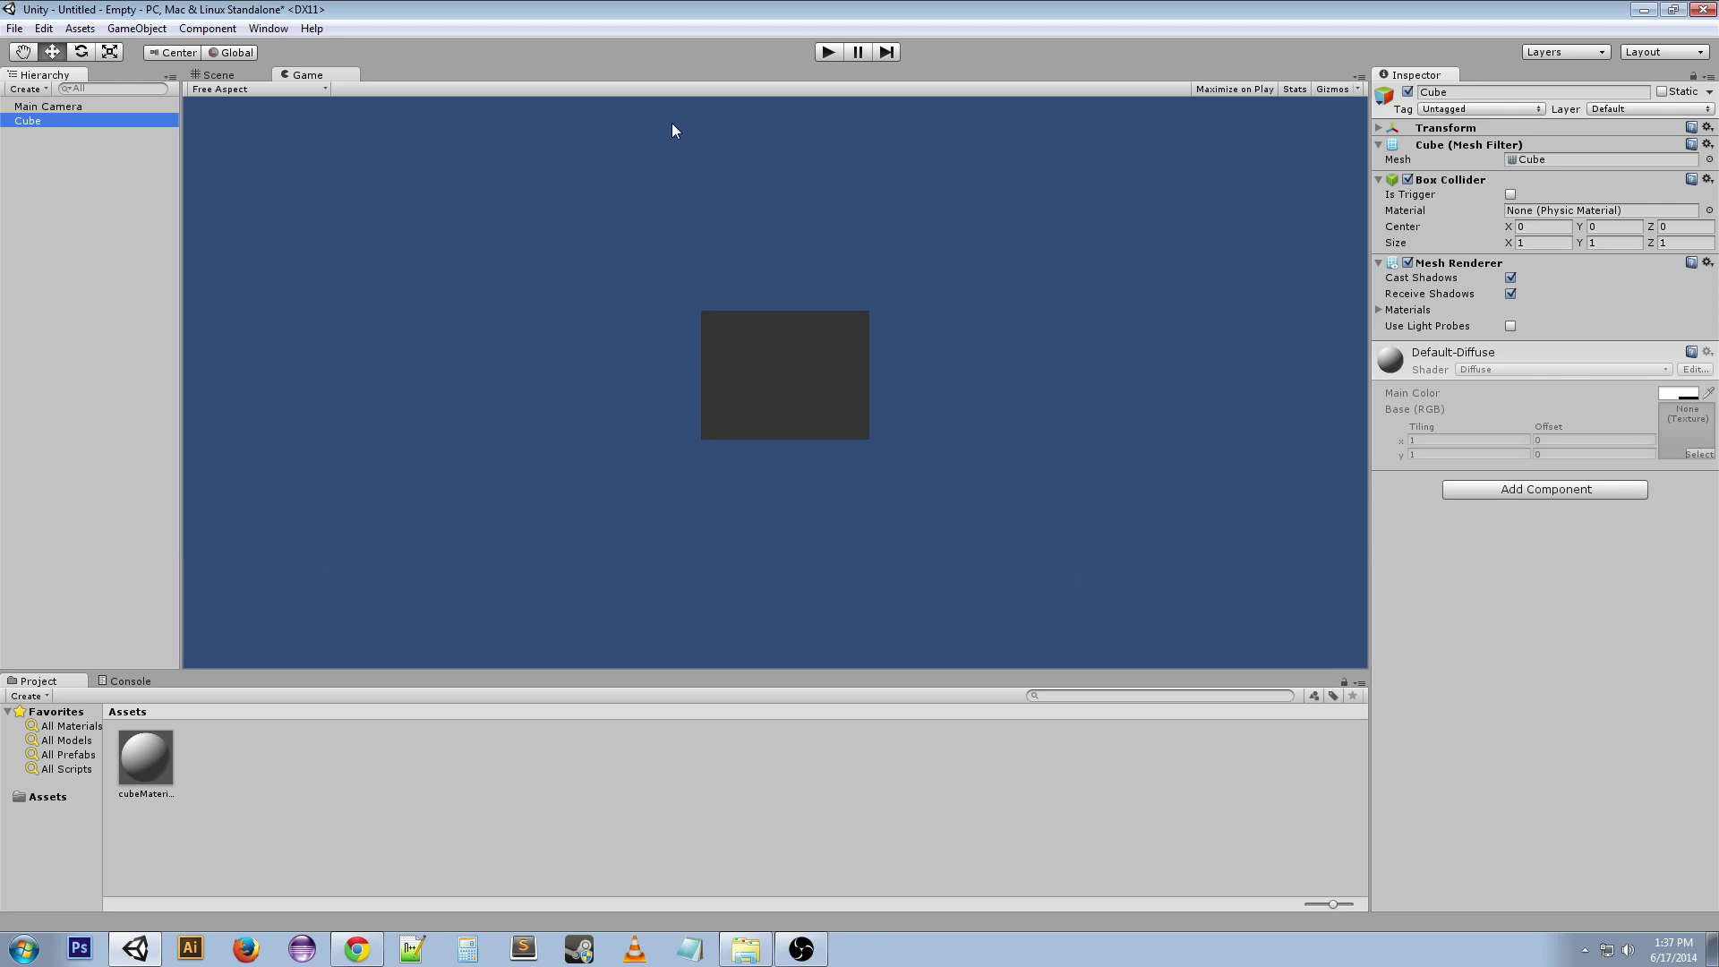
key(ctrl+2)
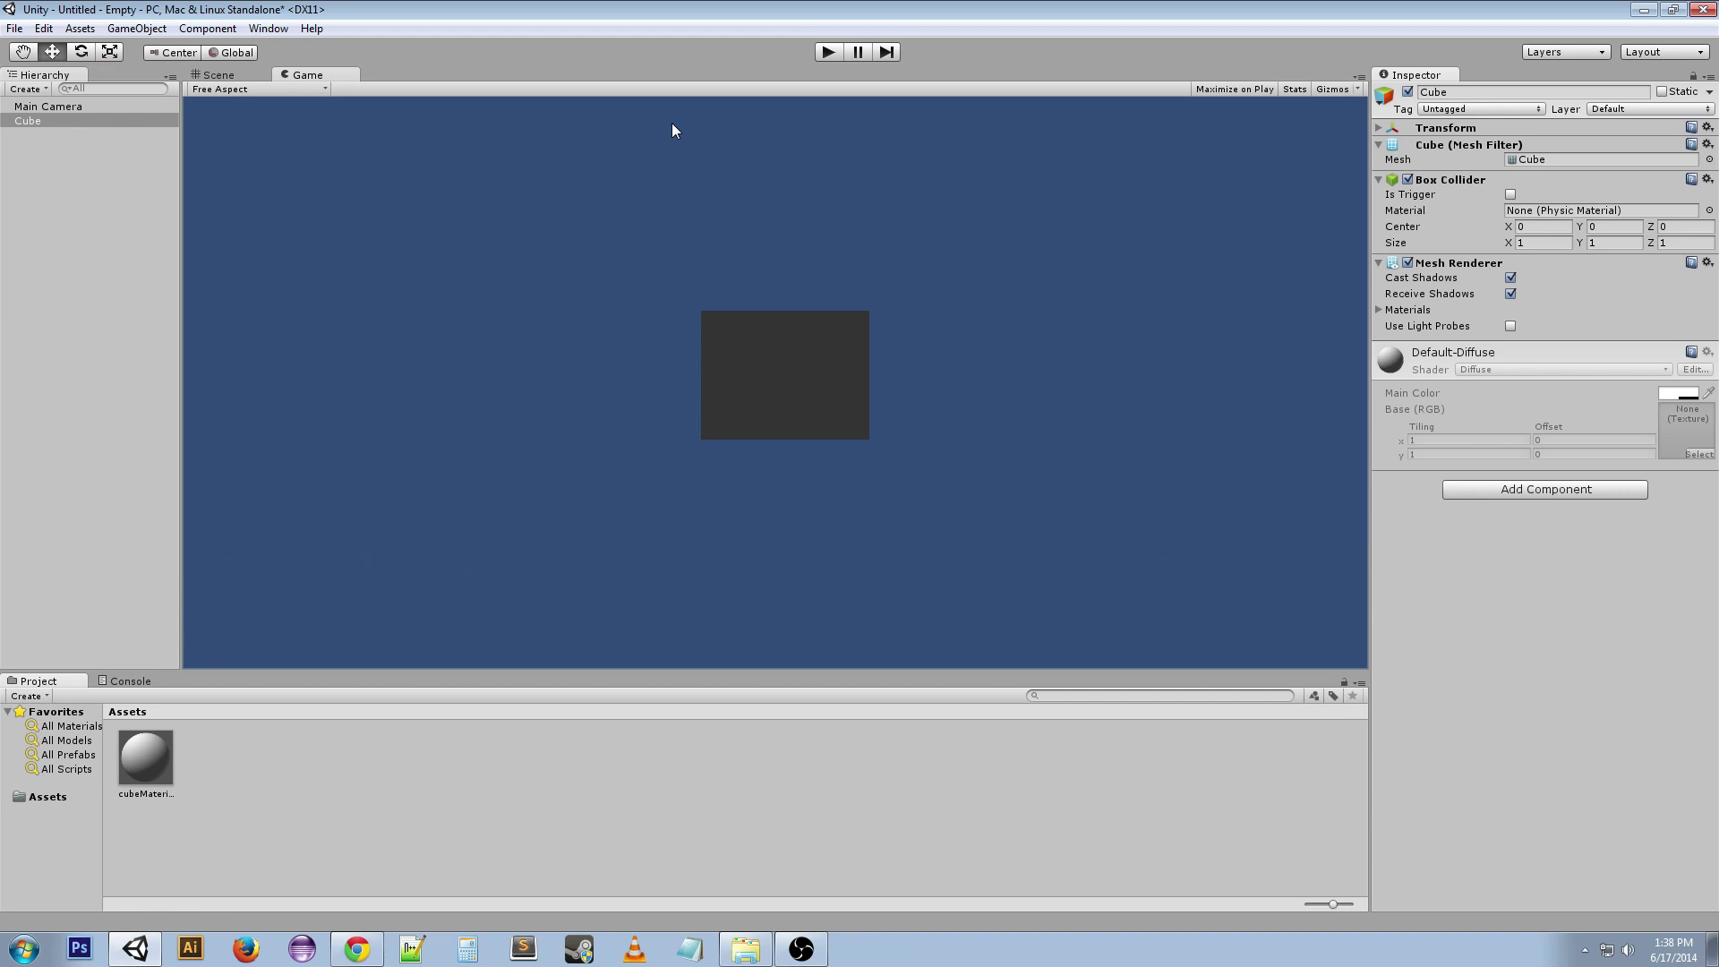
Open the Animation window, place it over the Game view, enlarge it, and close it
key(ctrl+6)
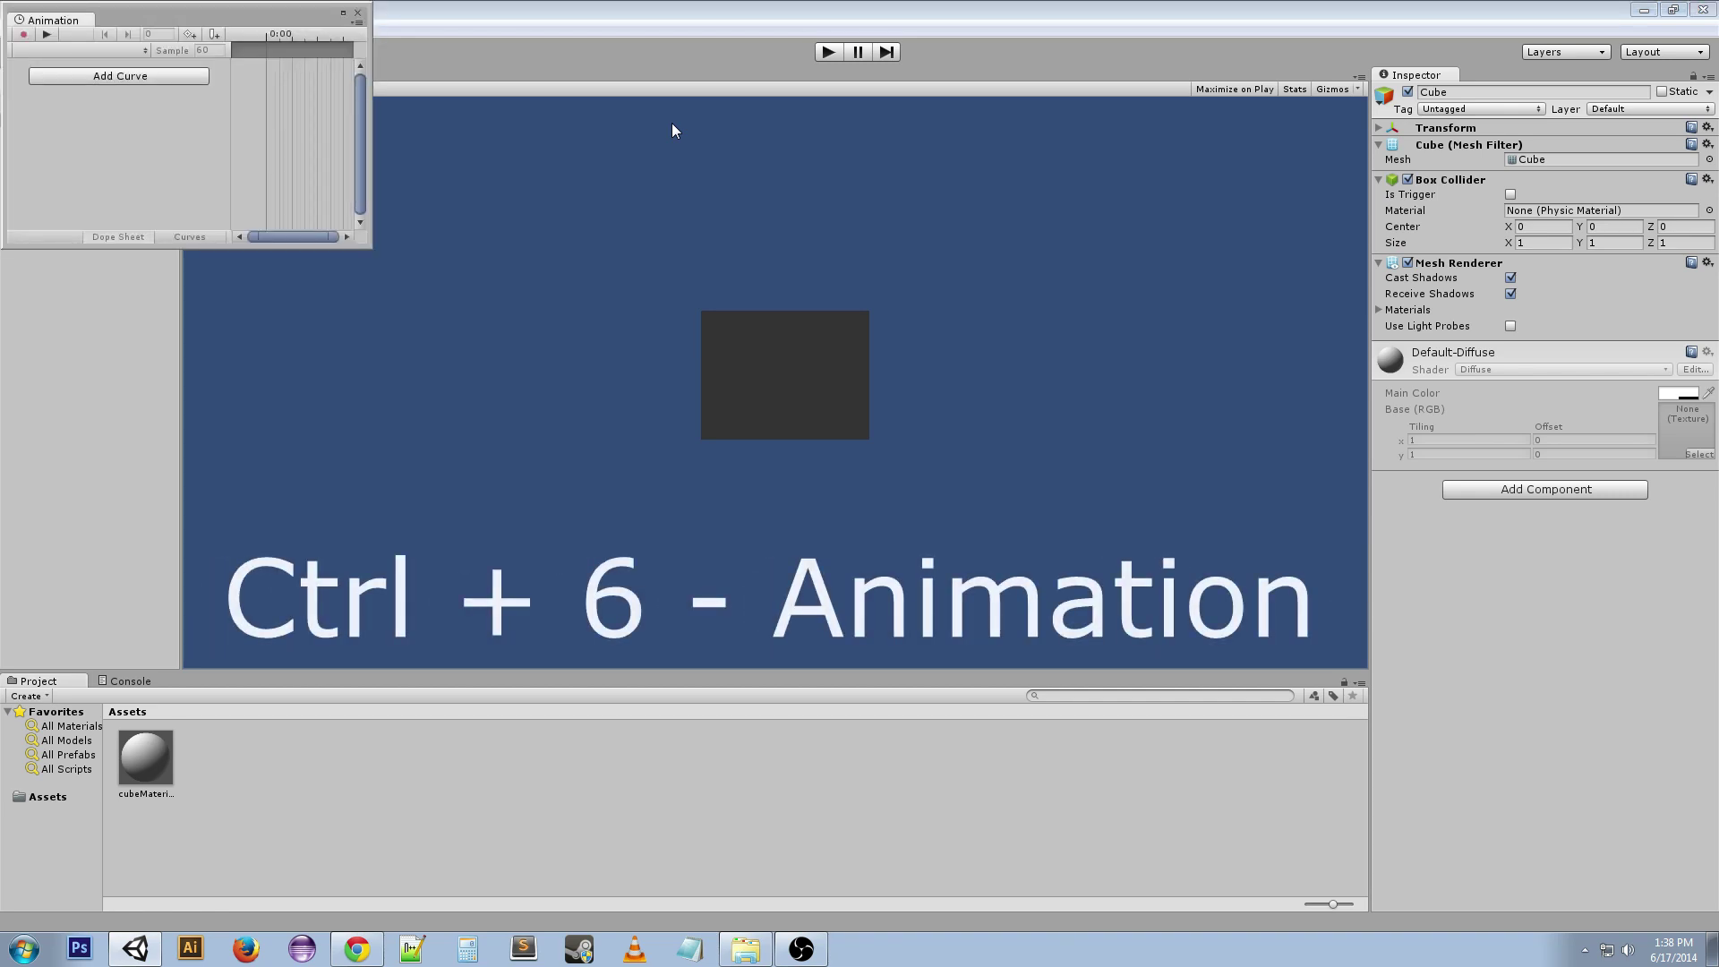
drag(190, 29, 557, 275)
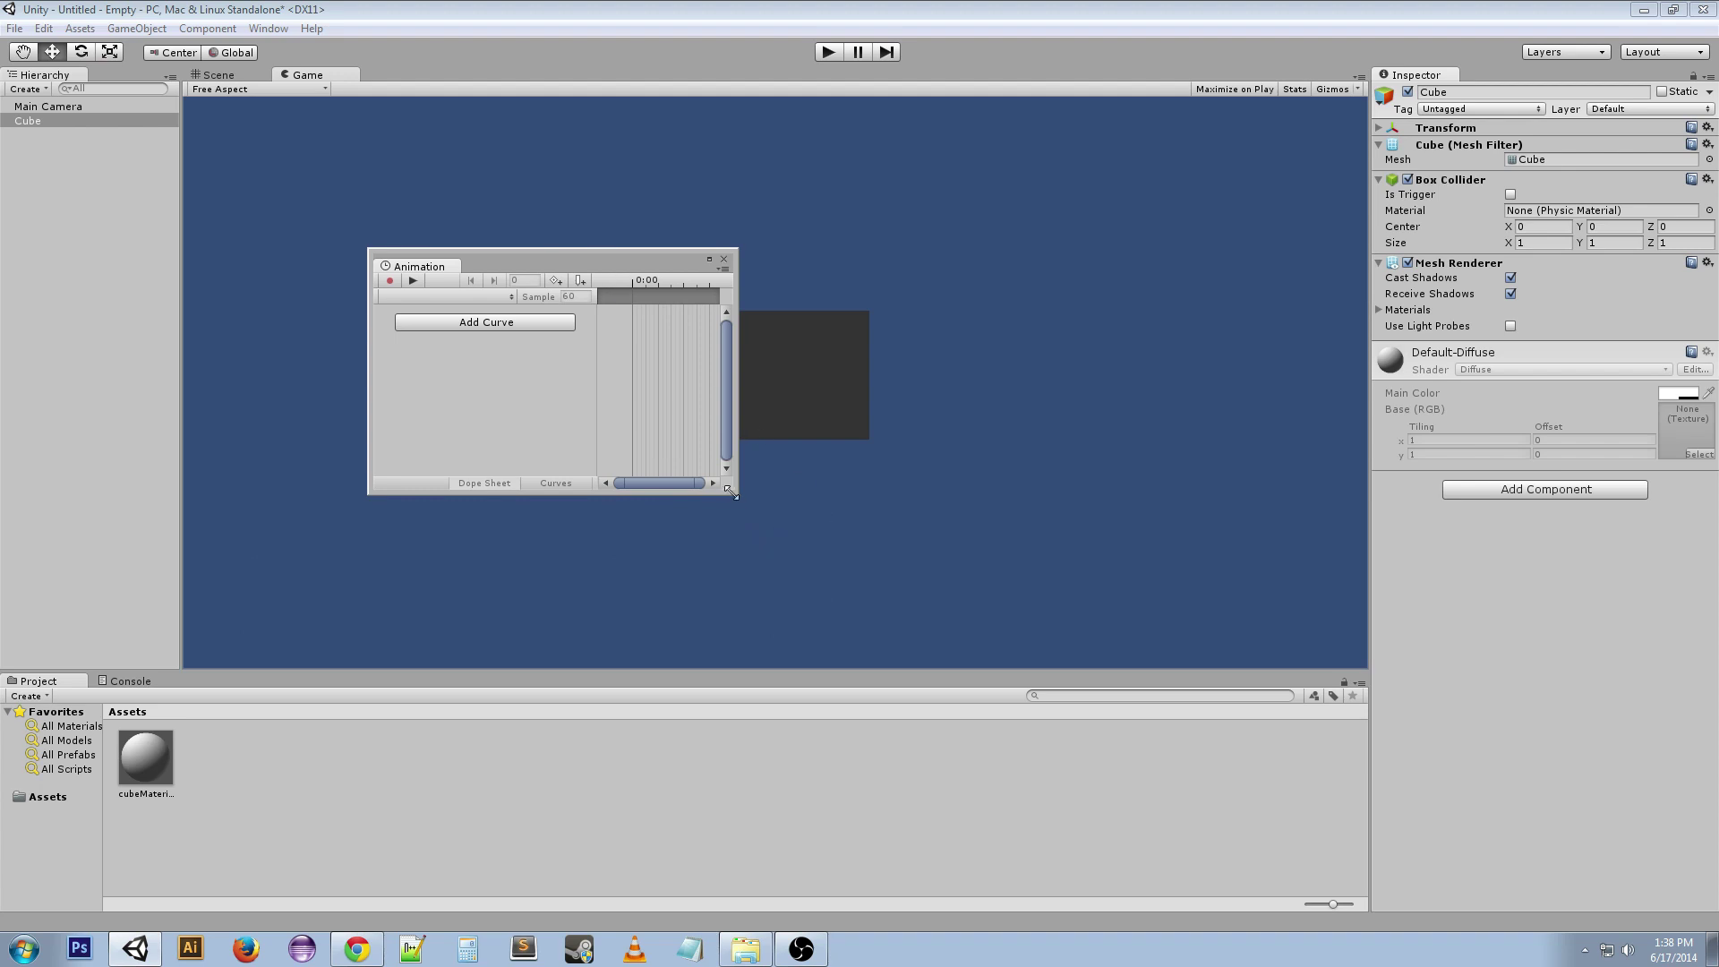
drag(731, 490, 847, 561)
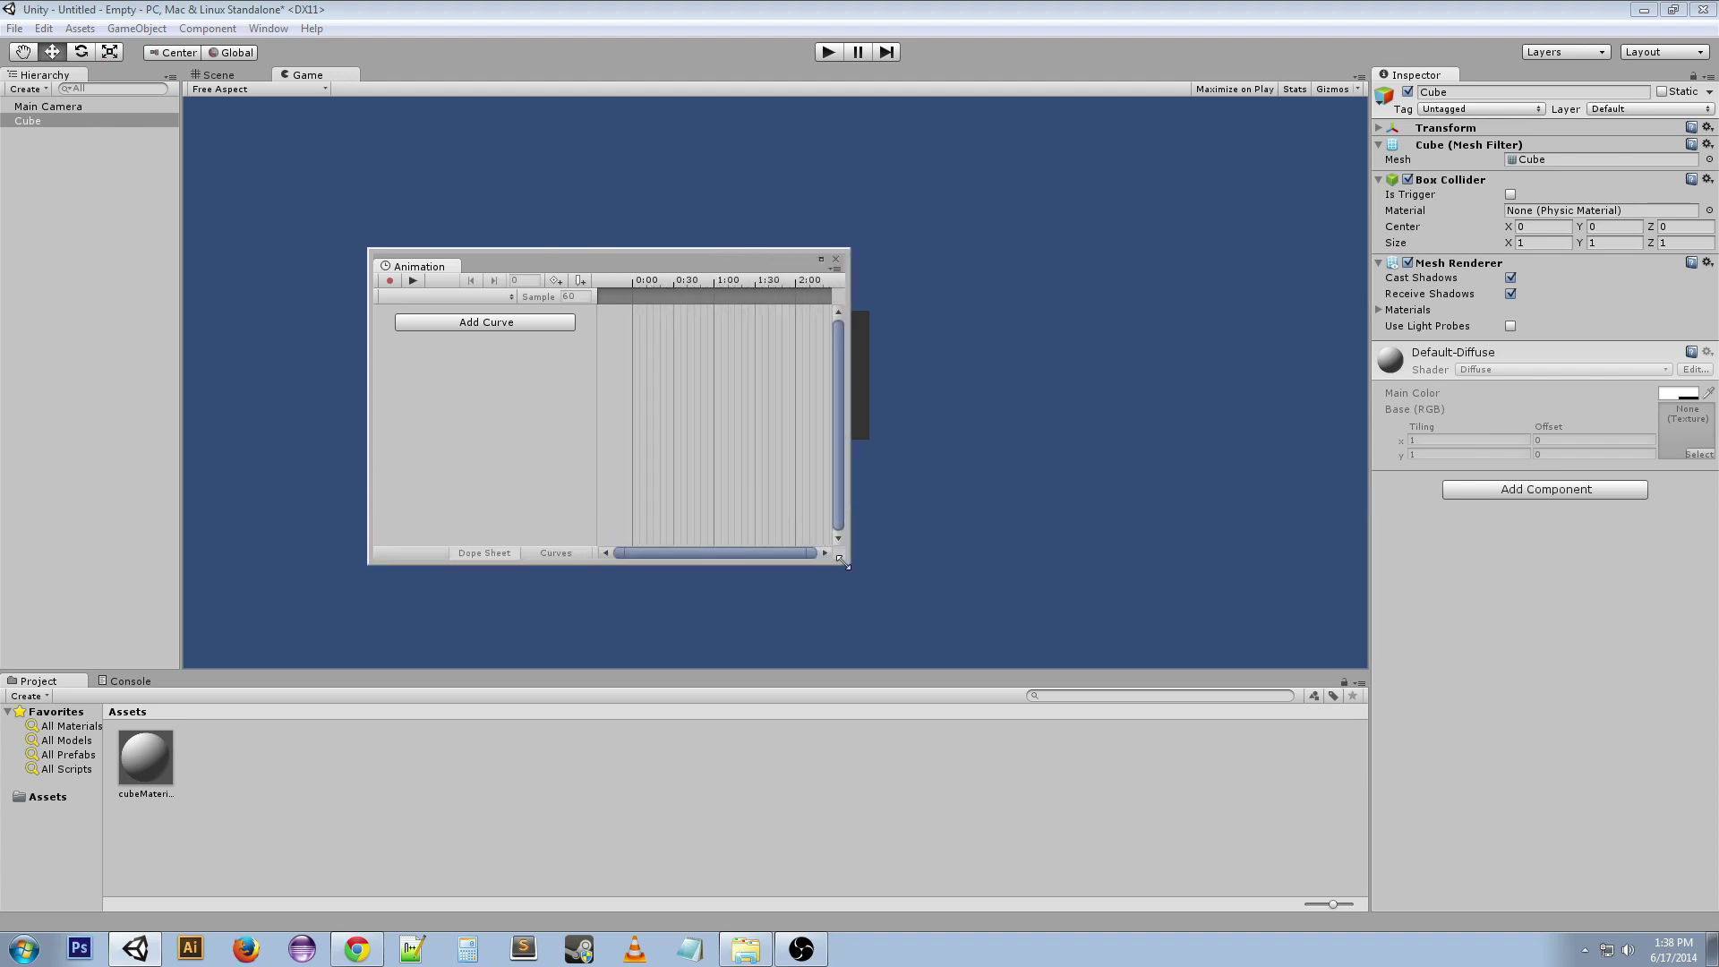
click(835, 258)
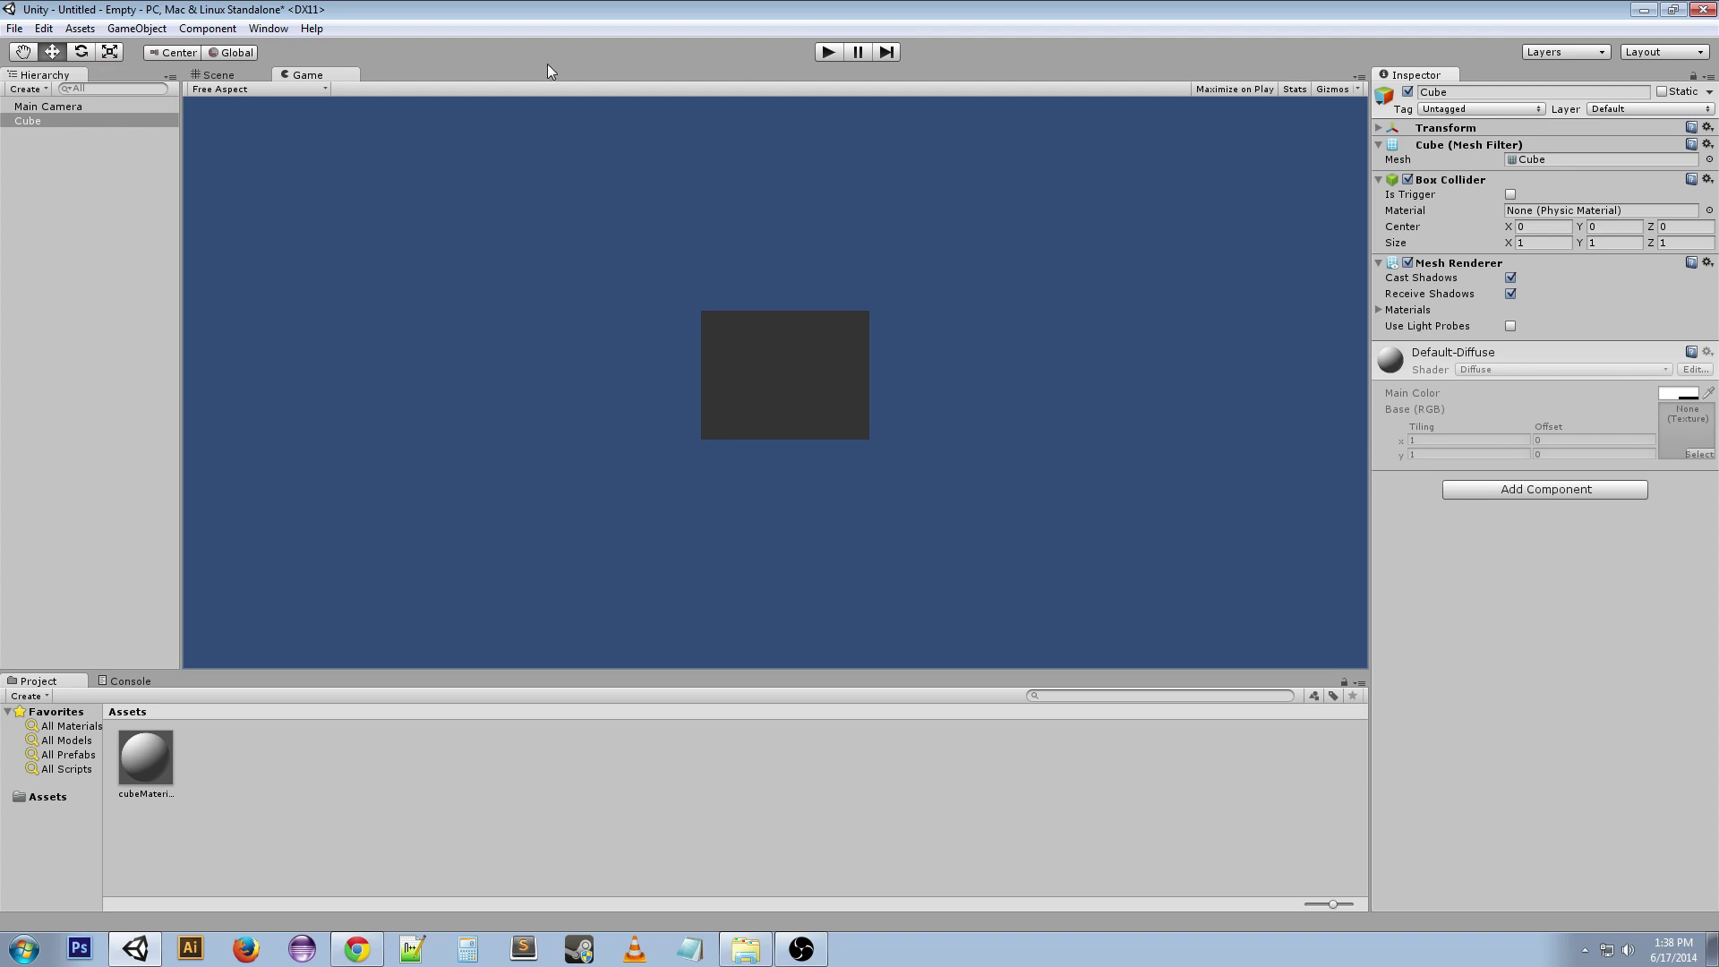
Open the Asset Store window and close it again
key(ctrl+9)
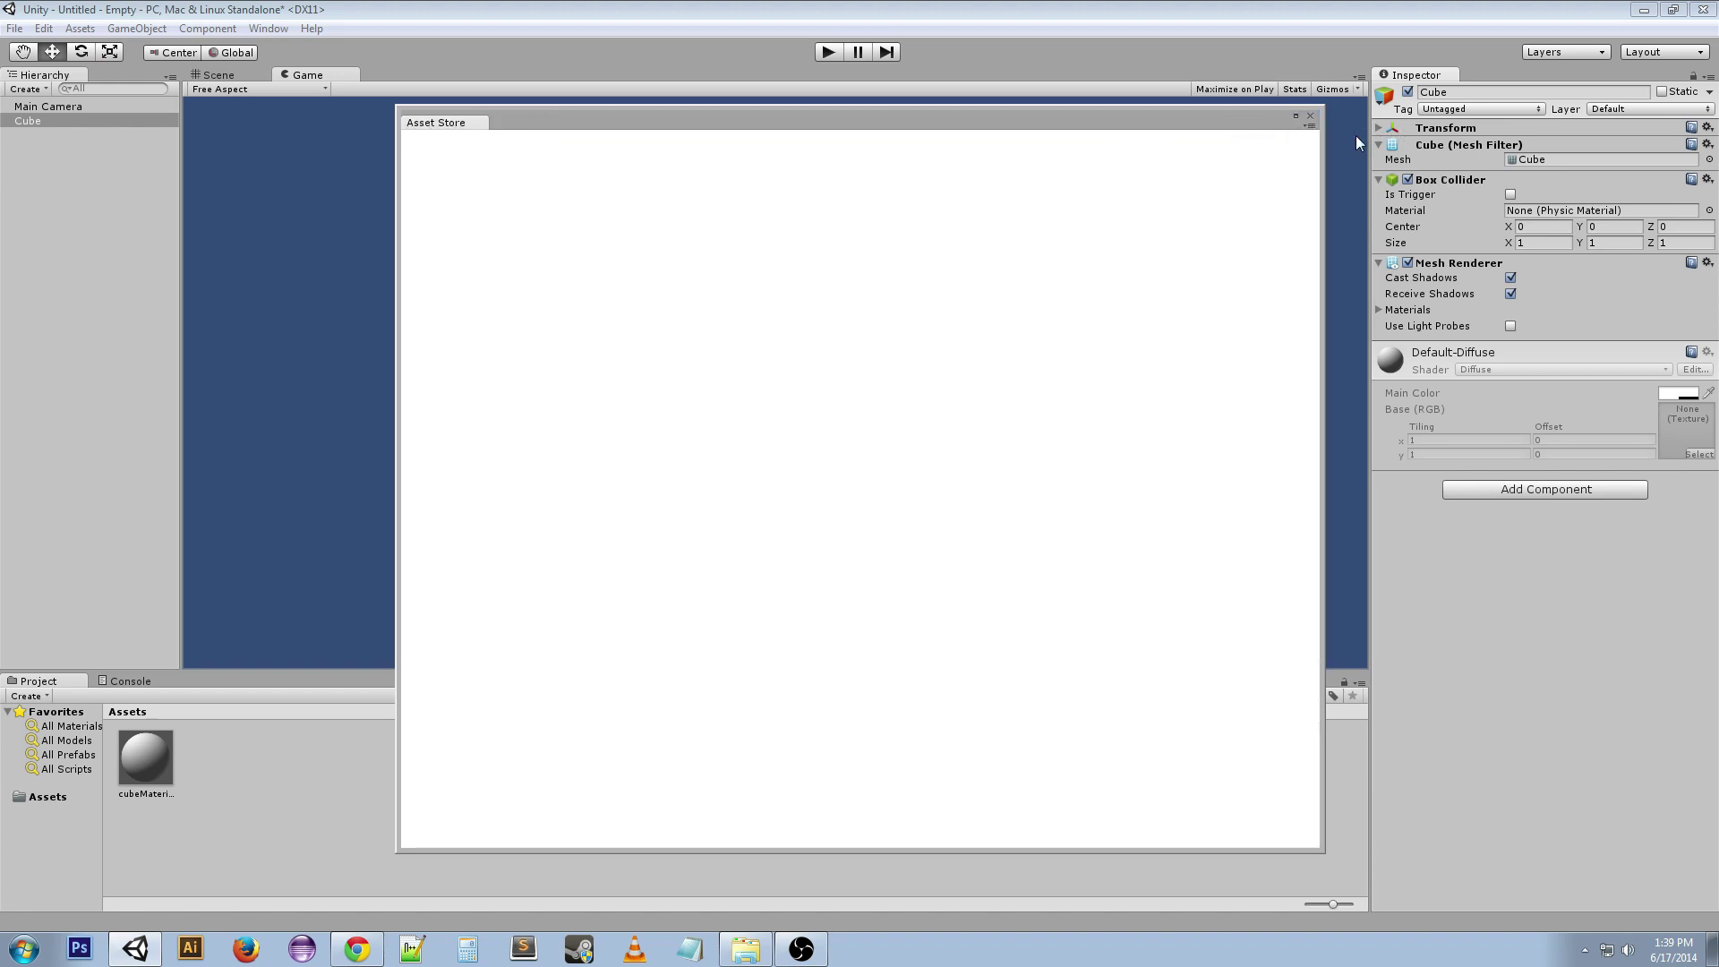
click(1312, 120)
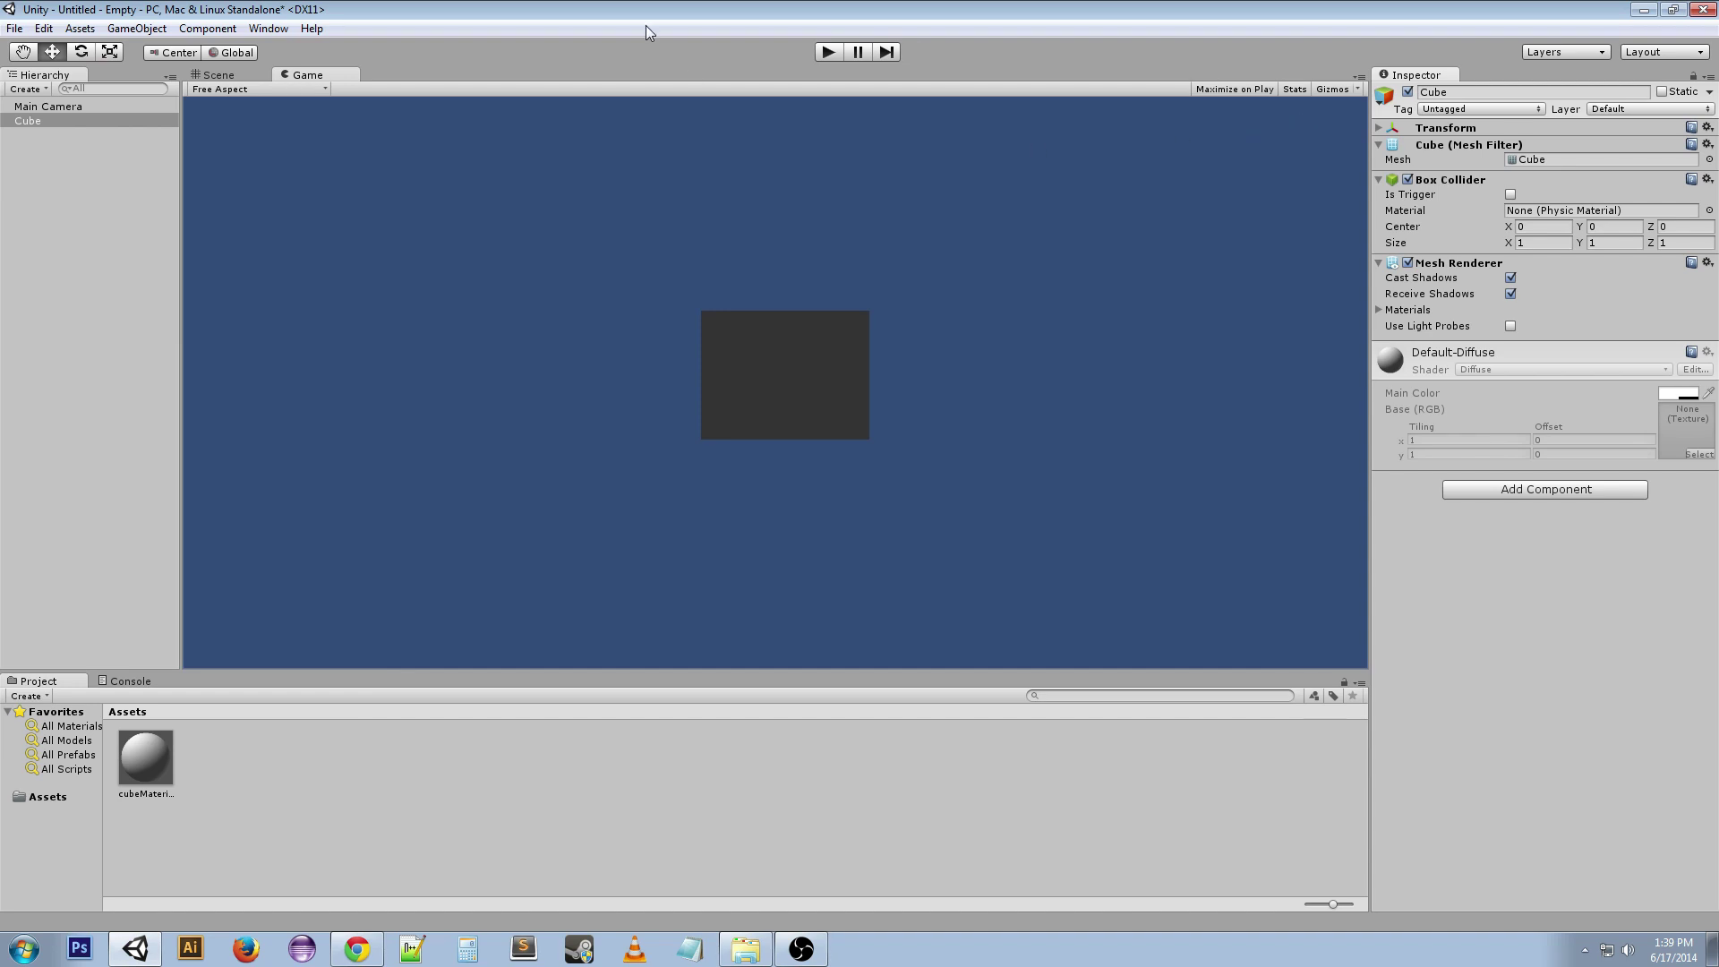
Return to the Scene view, show the Console, and bring back the Project assets
key(ctrl+1)
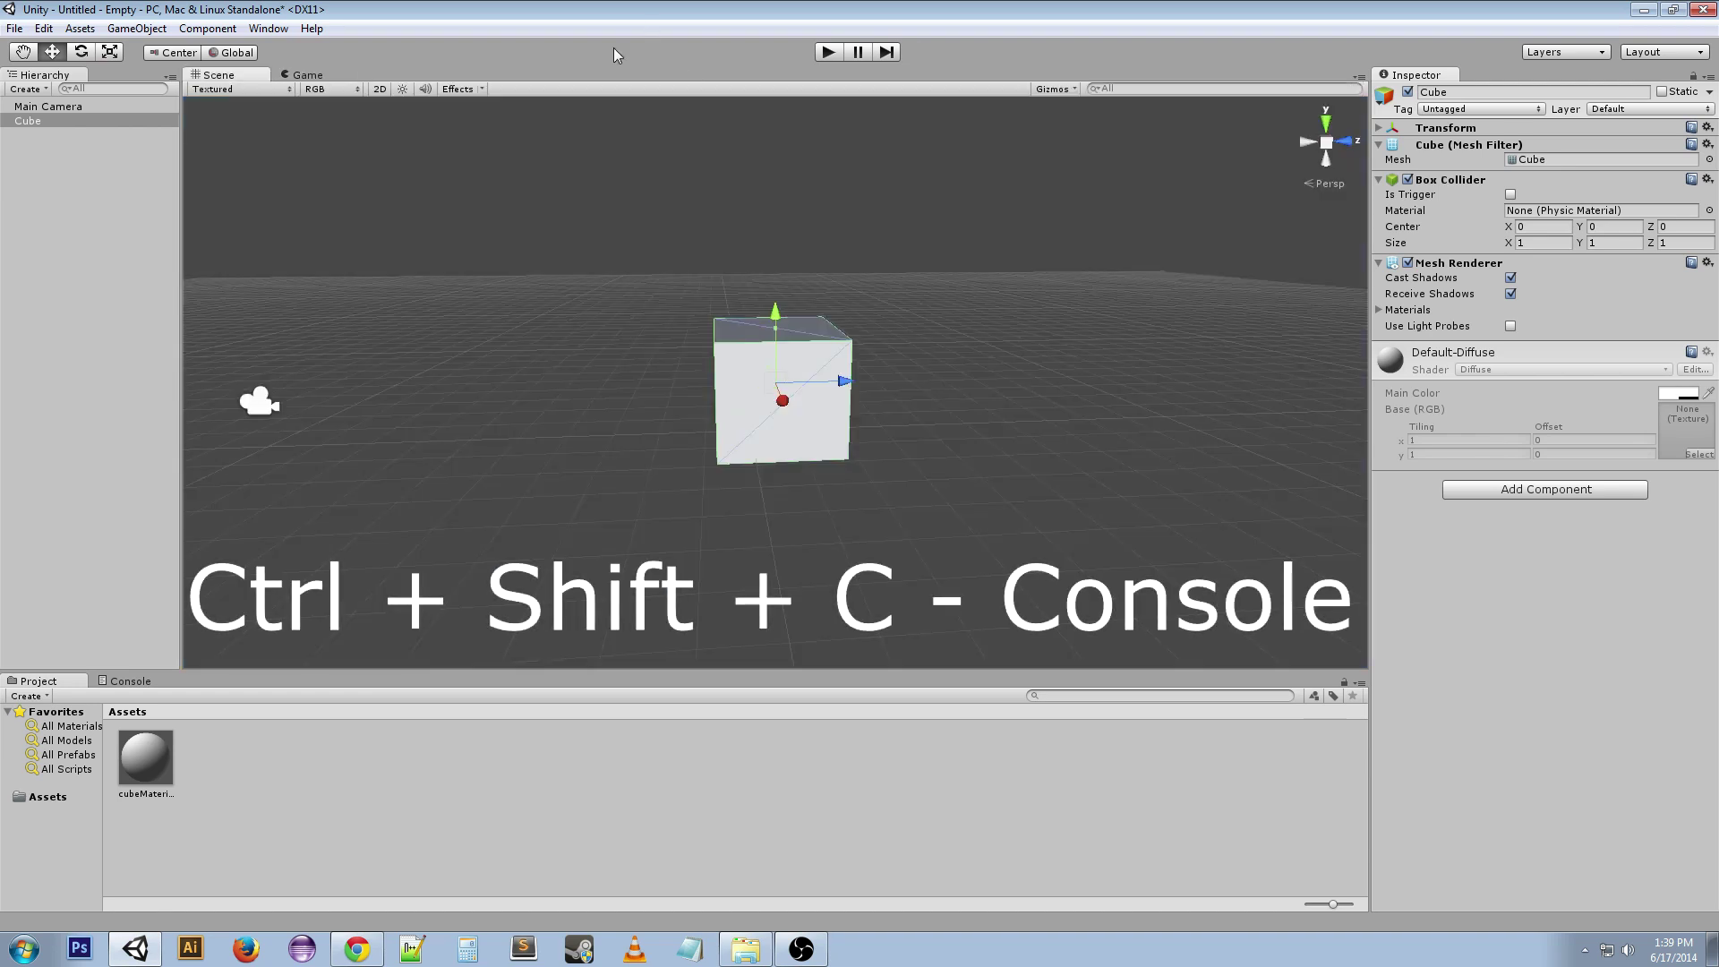
key(ctrl+shift+c)
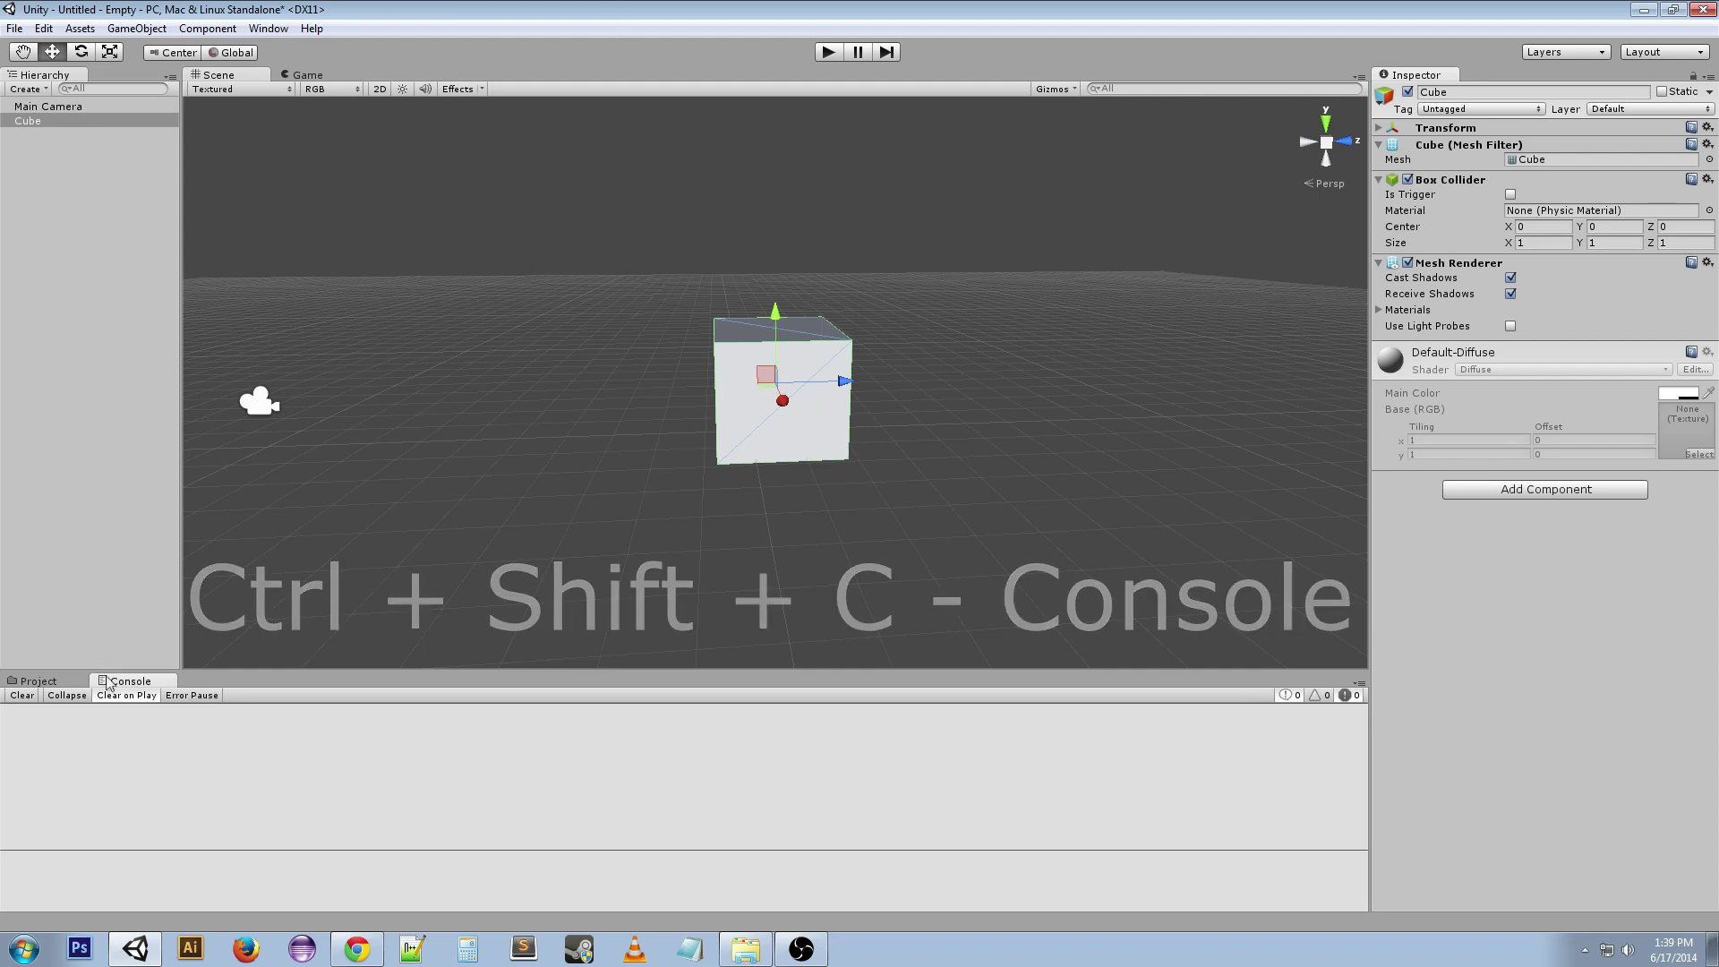
click(52, 682)
Move the cube far out along the Z axis in the Scene view and undo the move
alt+drag(763, 492, 765, 557)
key(ctrl+z)
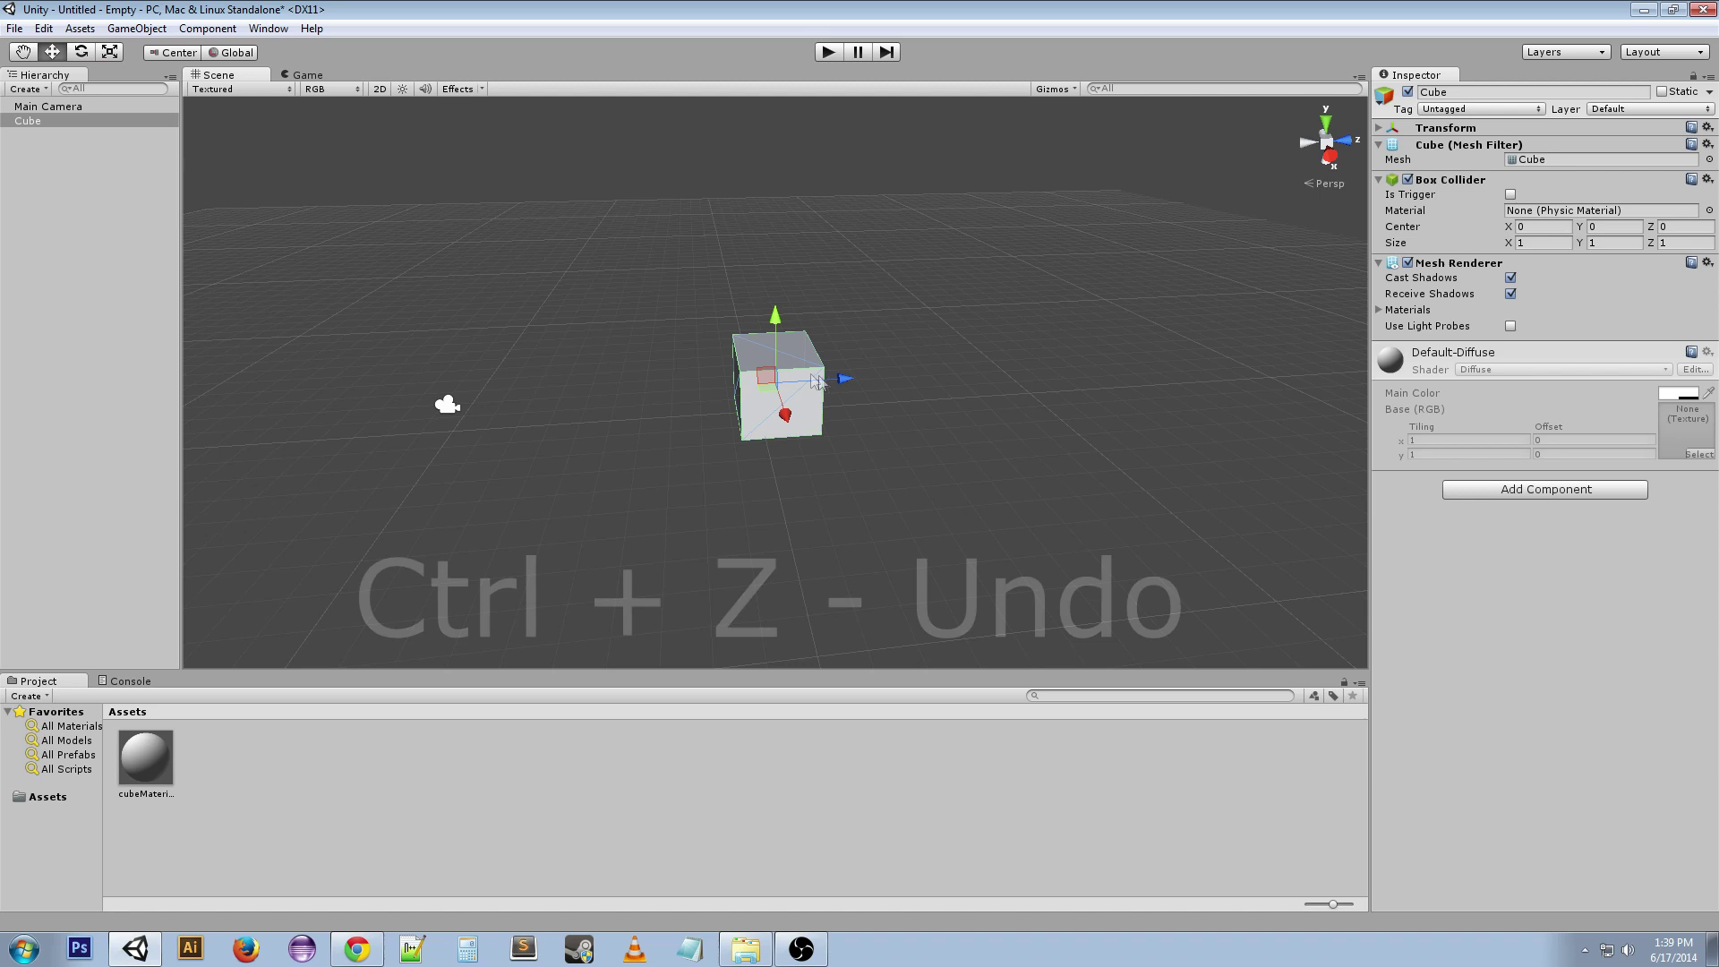
drag(846, 383, 1234, 317)
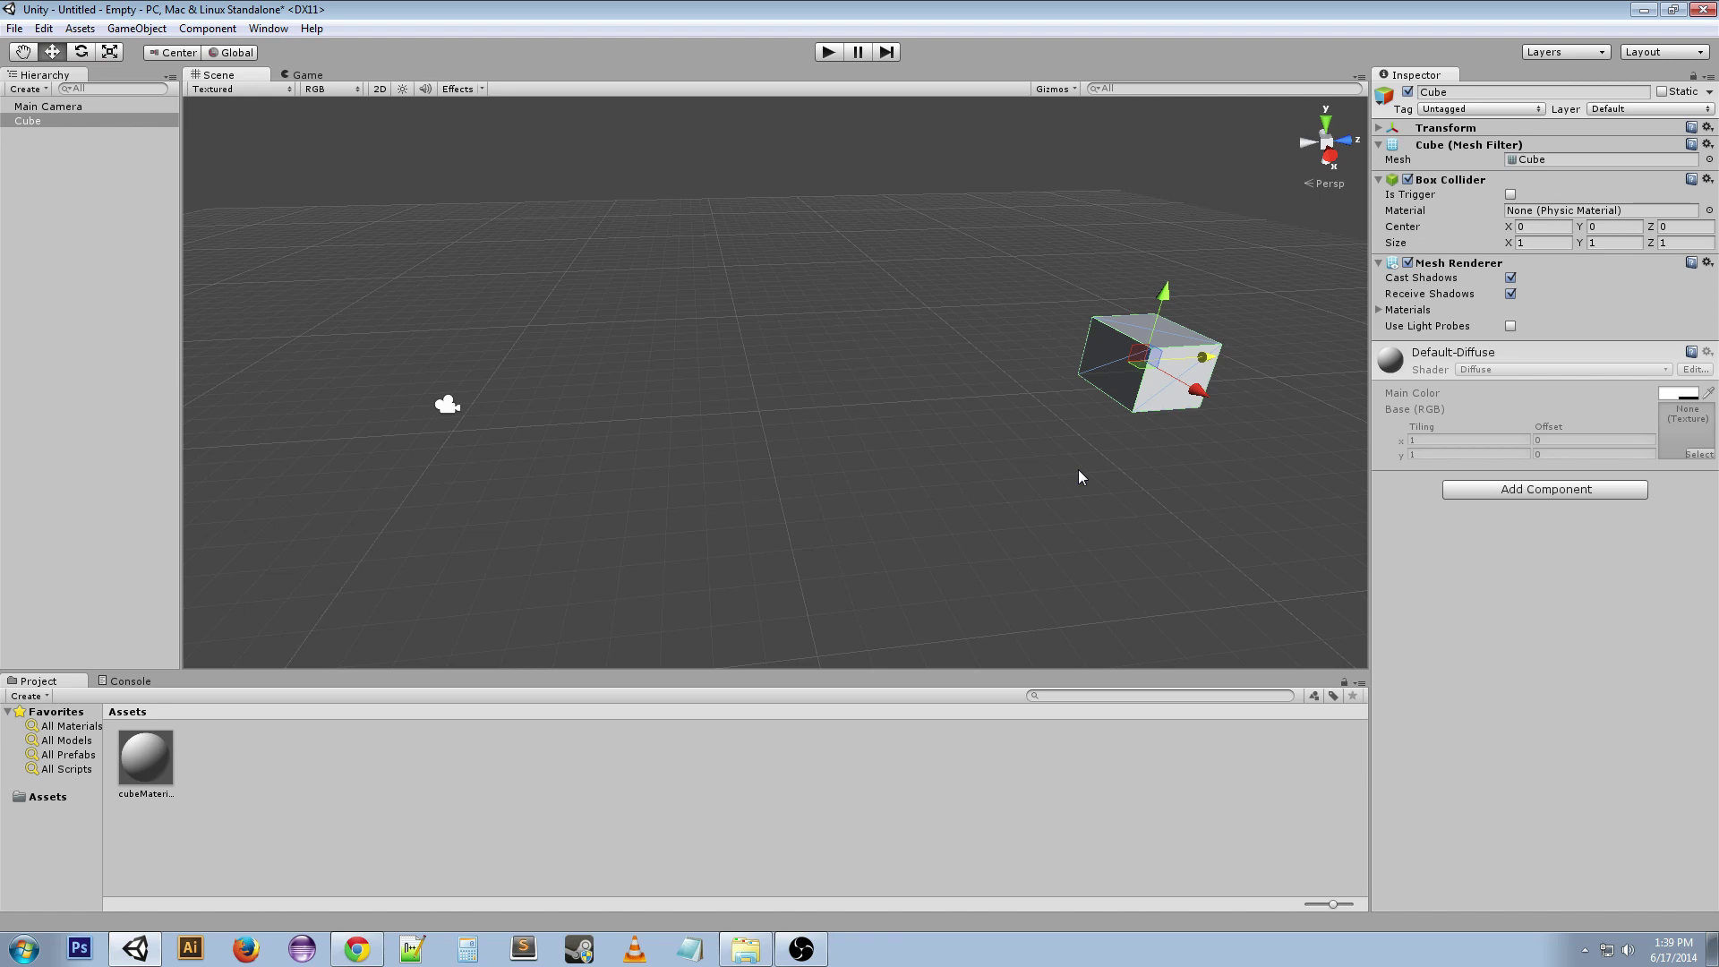
key(ctrl+z)
key(ctrl+z)
key(ctrl+z)
key(ctrl+z)
key(ctrl+z)
key(ctrl+z)
key(ctrl+z)
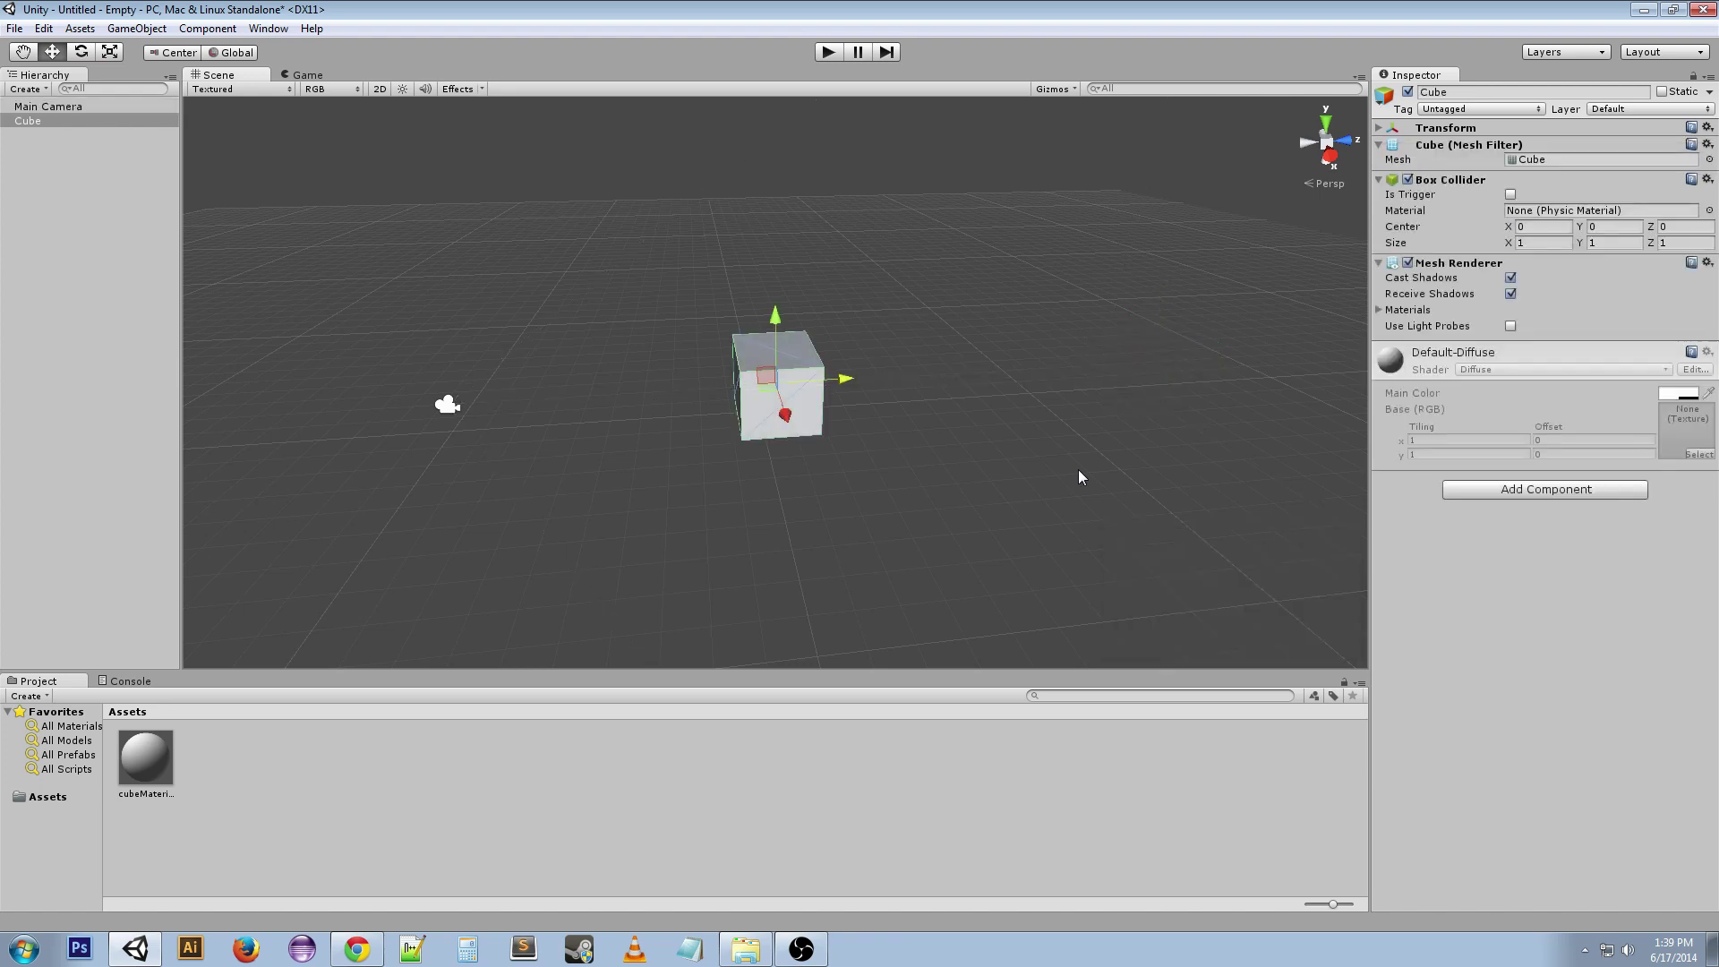
Undo further through the cube's earlier moves to bring back a previous position
key(ctrl+z)
key(ctrl+z)
key(ctrl+z)
key(ctrl+z)
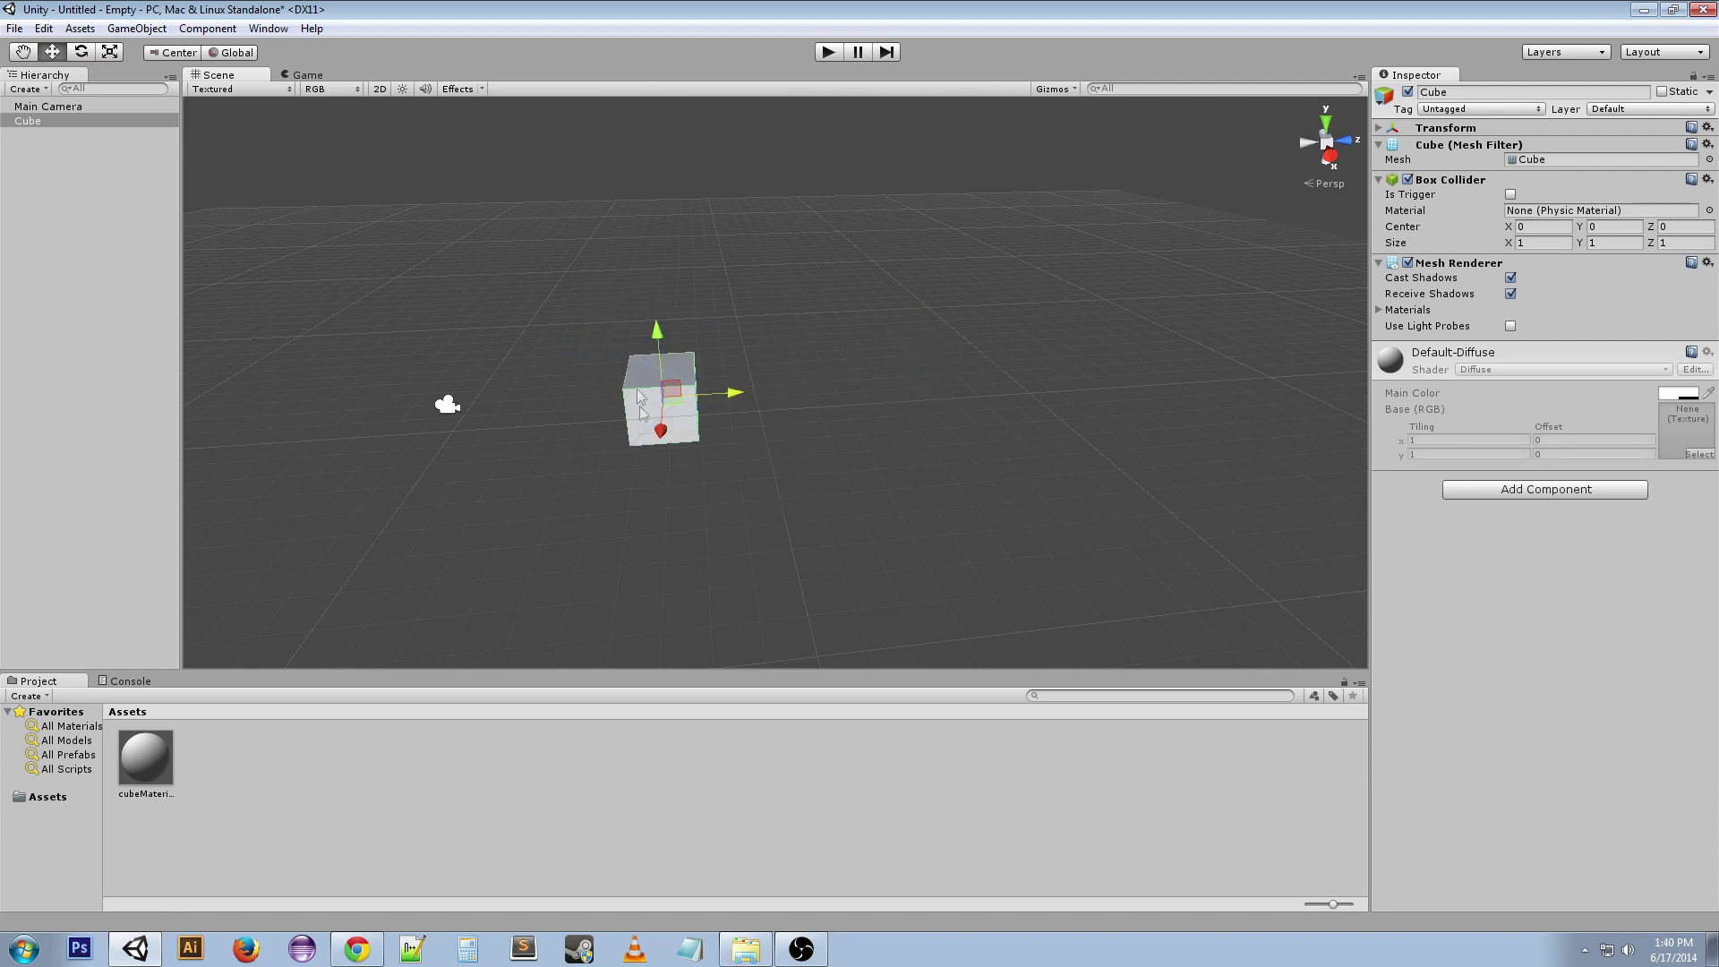
Raise the cube along the Y axis and move it along Z, then undo and redo the Z move
drag(656, 335, 655, 303)
drag(663, 401, 851, 407)
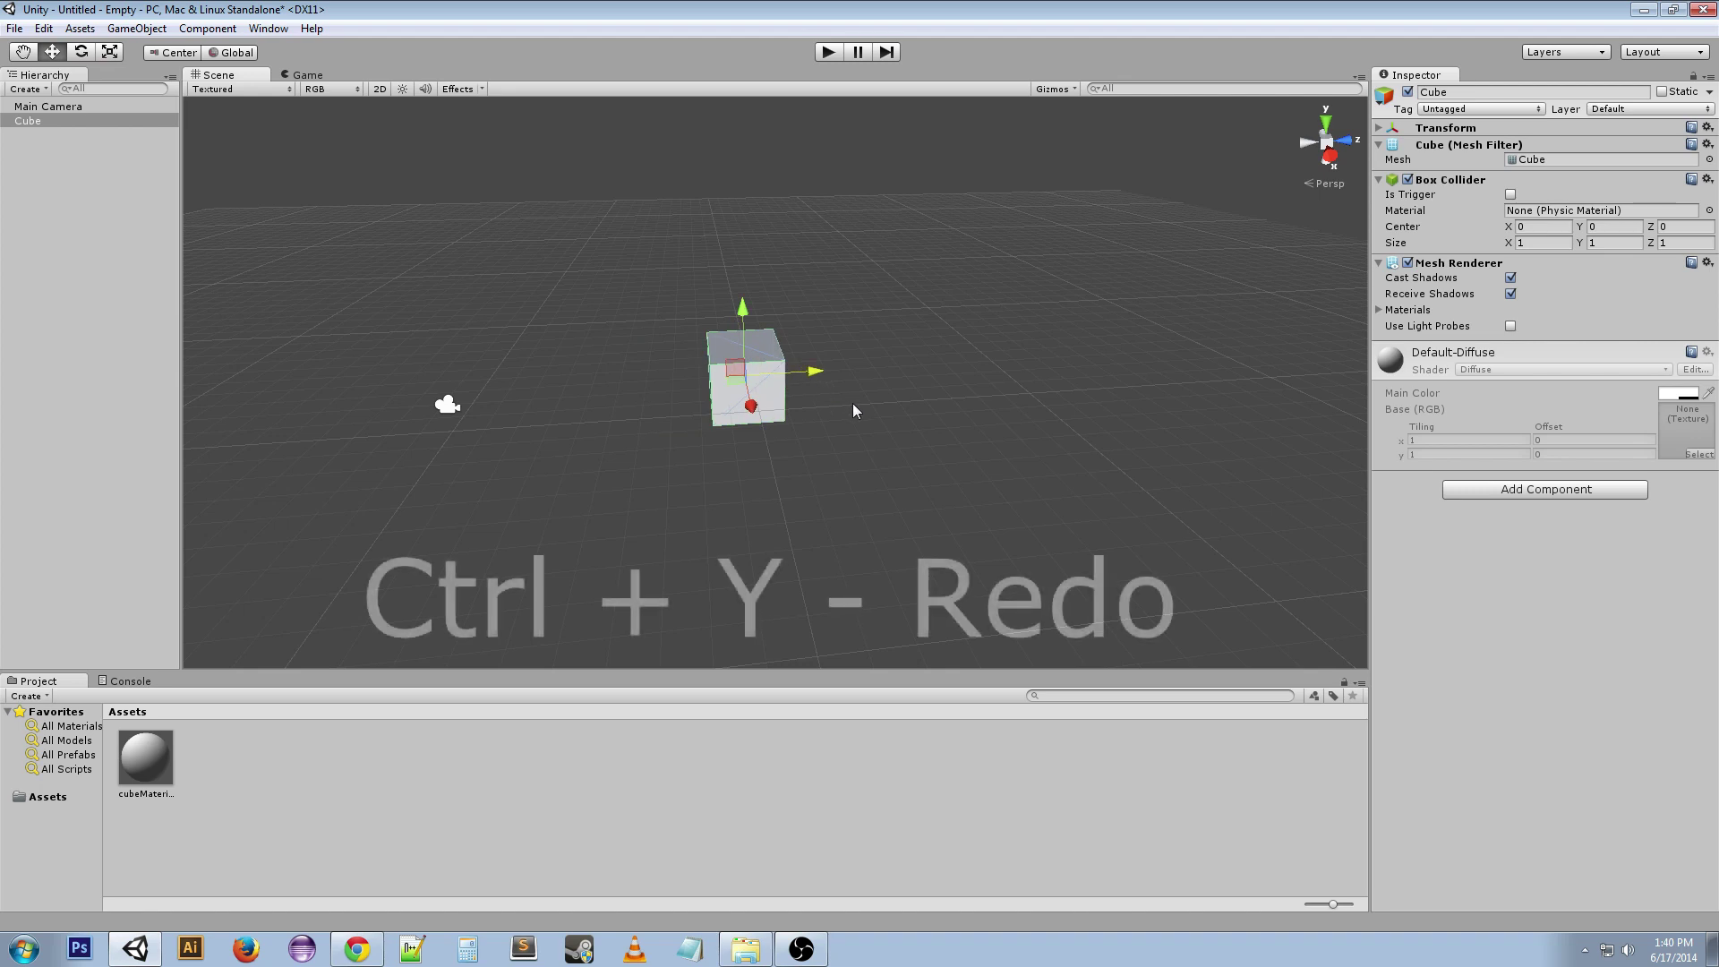
key(ctrl+z)
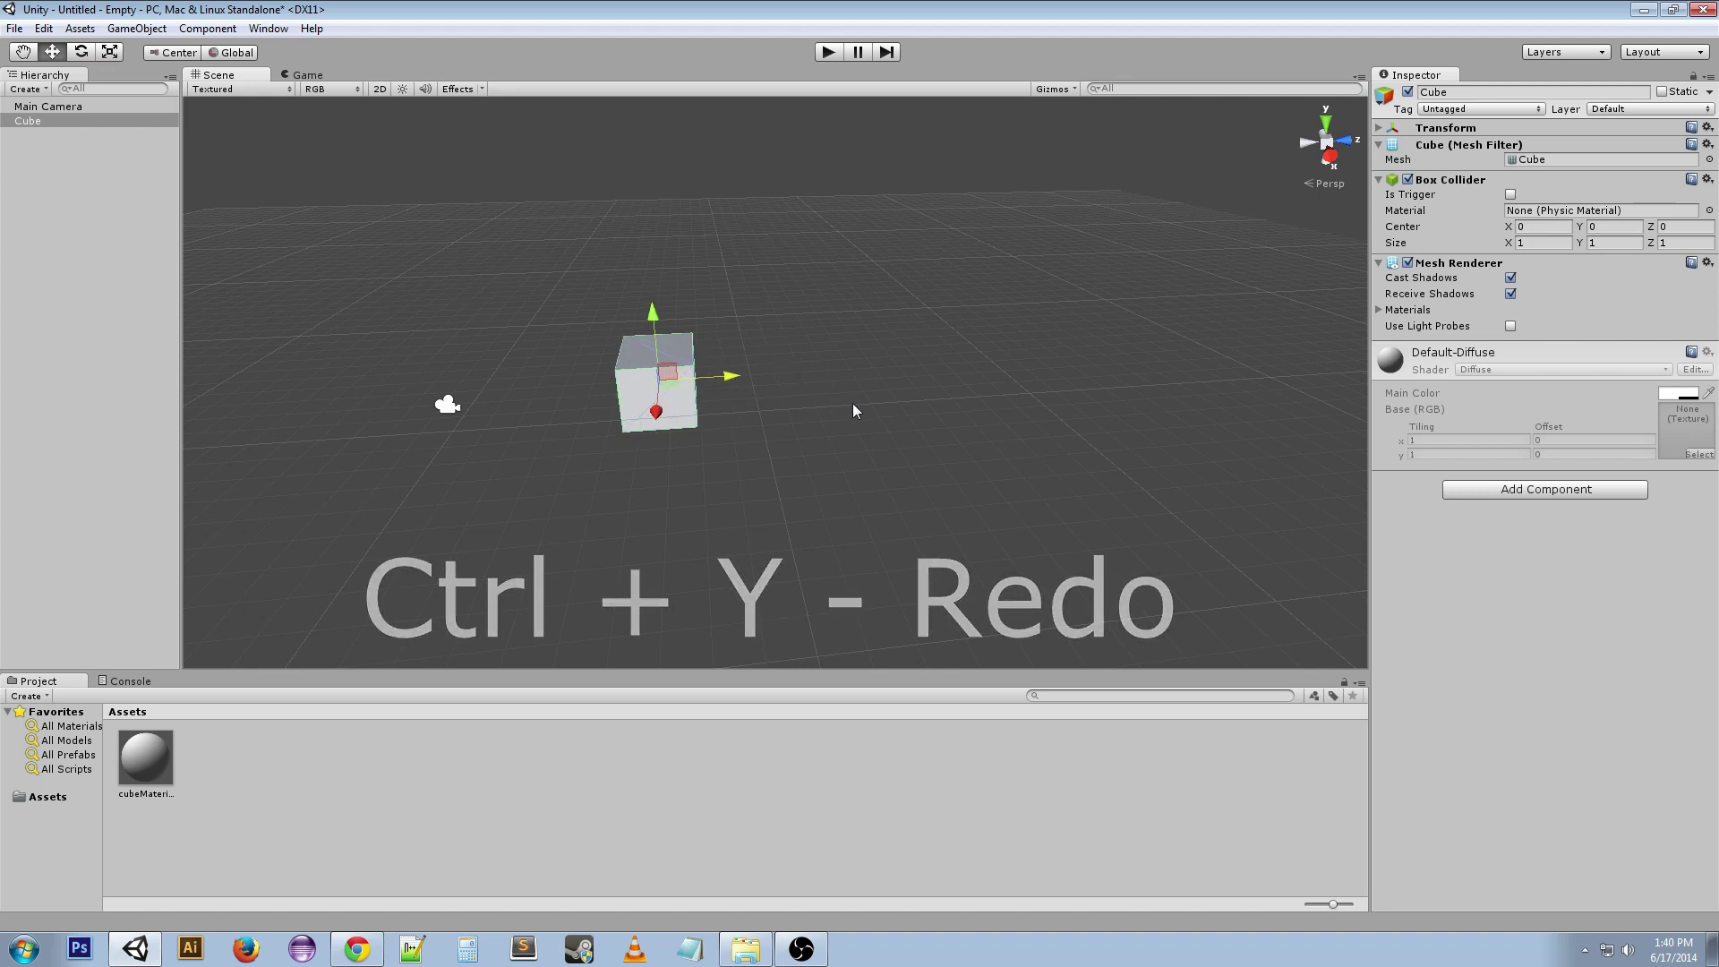
key(ctrl+y)
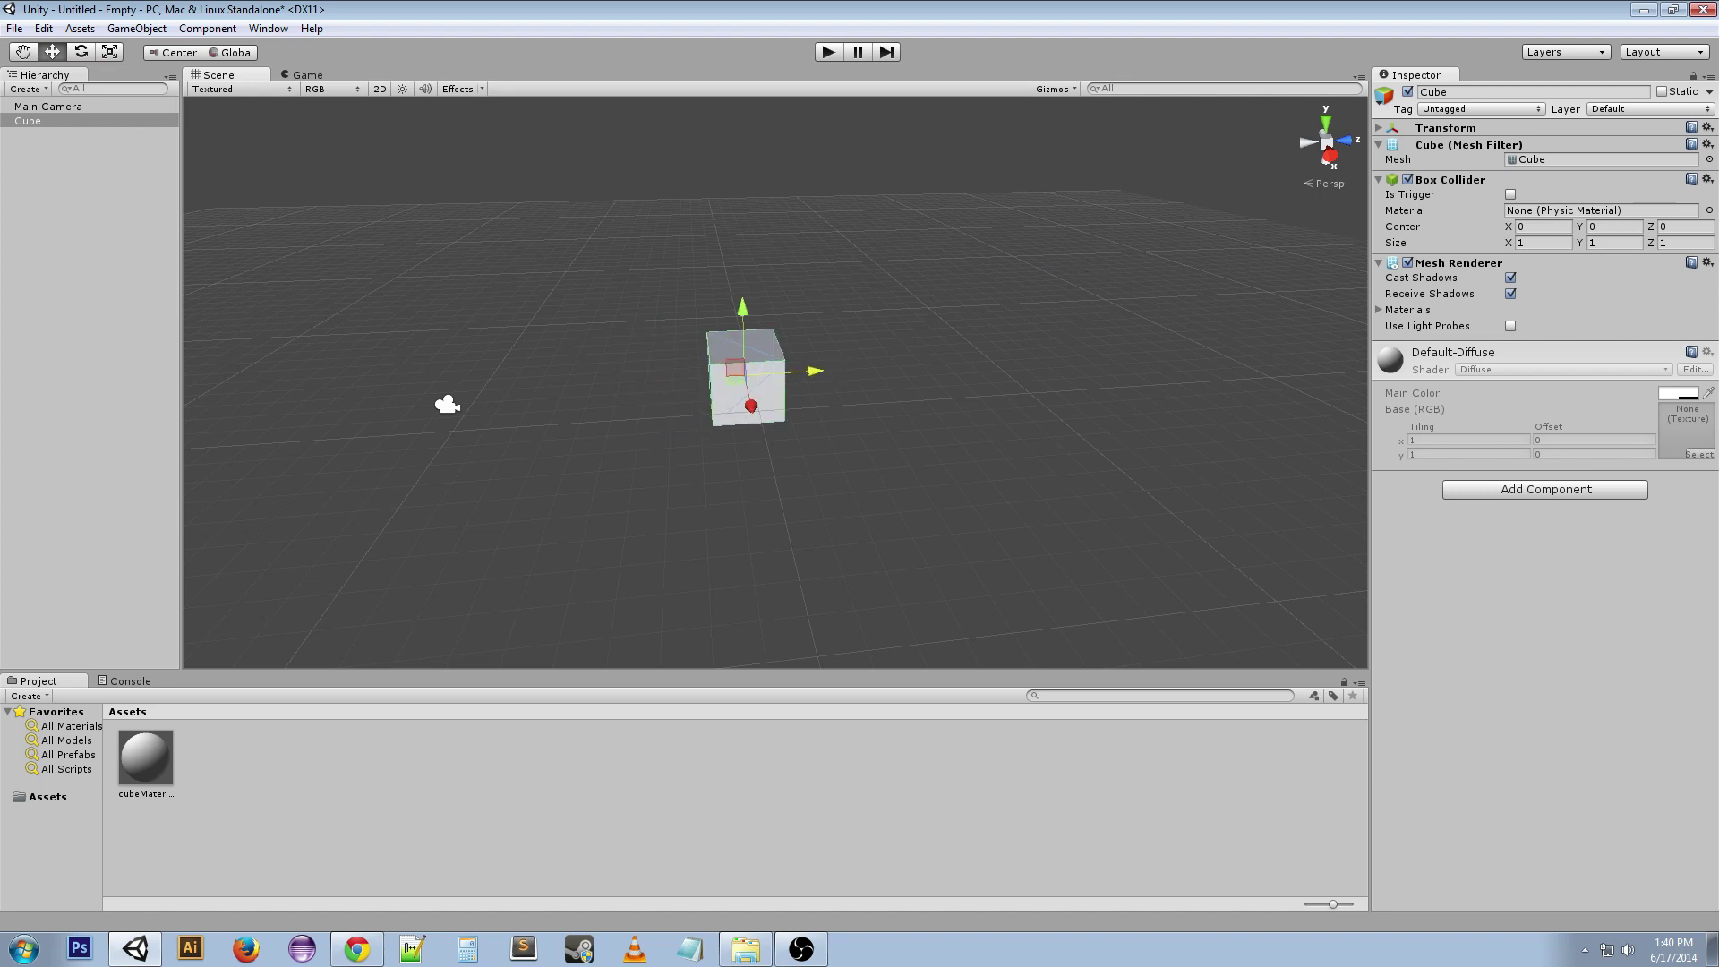
Reposition the cube along the Z axis once more, undoing and redoing that move
drag(813, 371, 730, 376)
key(ctrl+z)
key(ctrl+y)
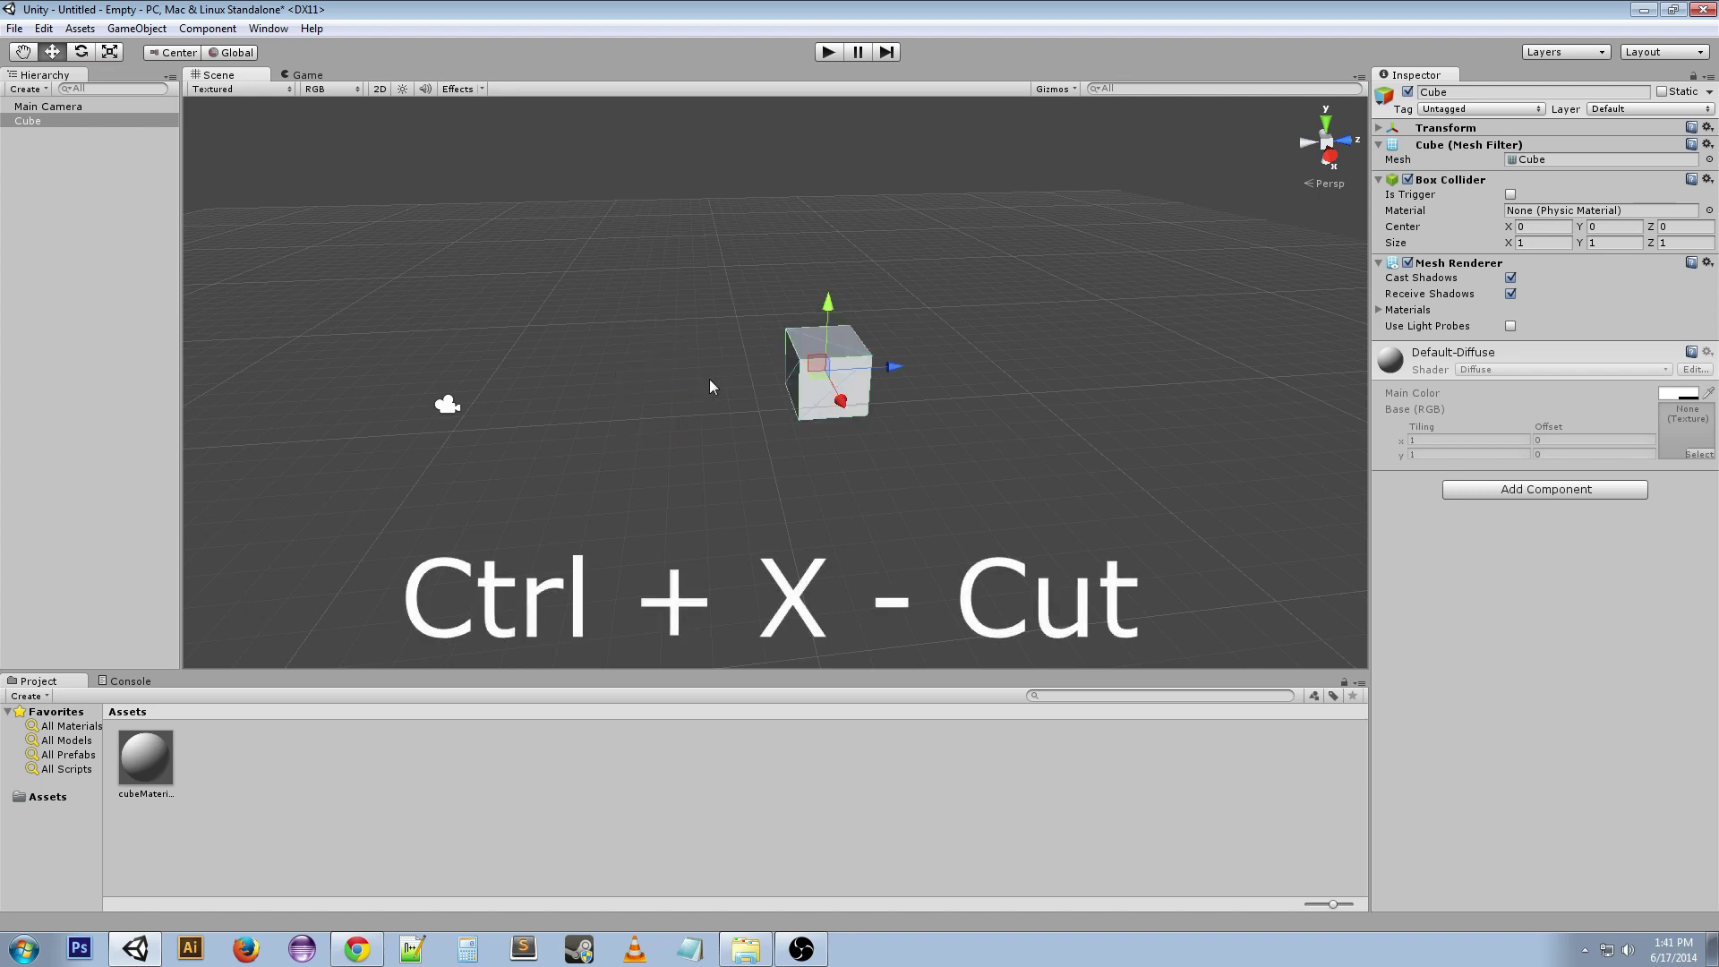
Copy and paste the cube, move the pasted copy along the Z axis, and delete that copy
scroll(710, 380, down, 1)
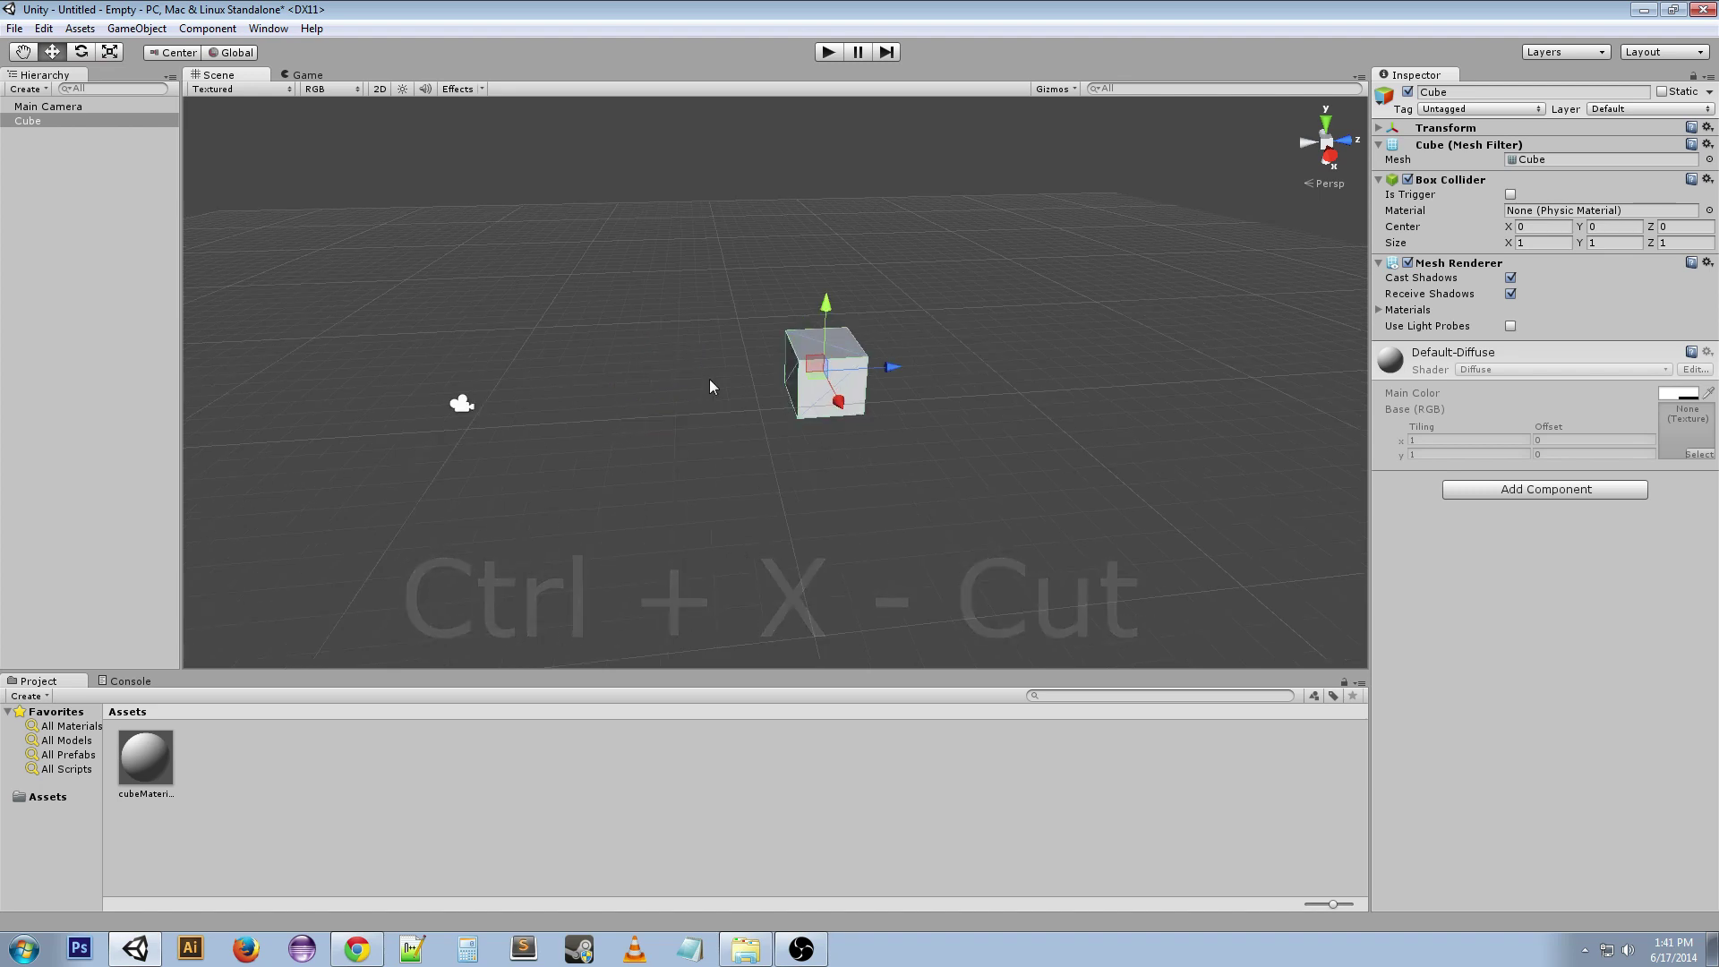
key(ctrl+c)
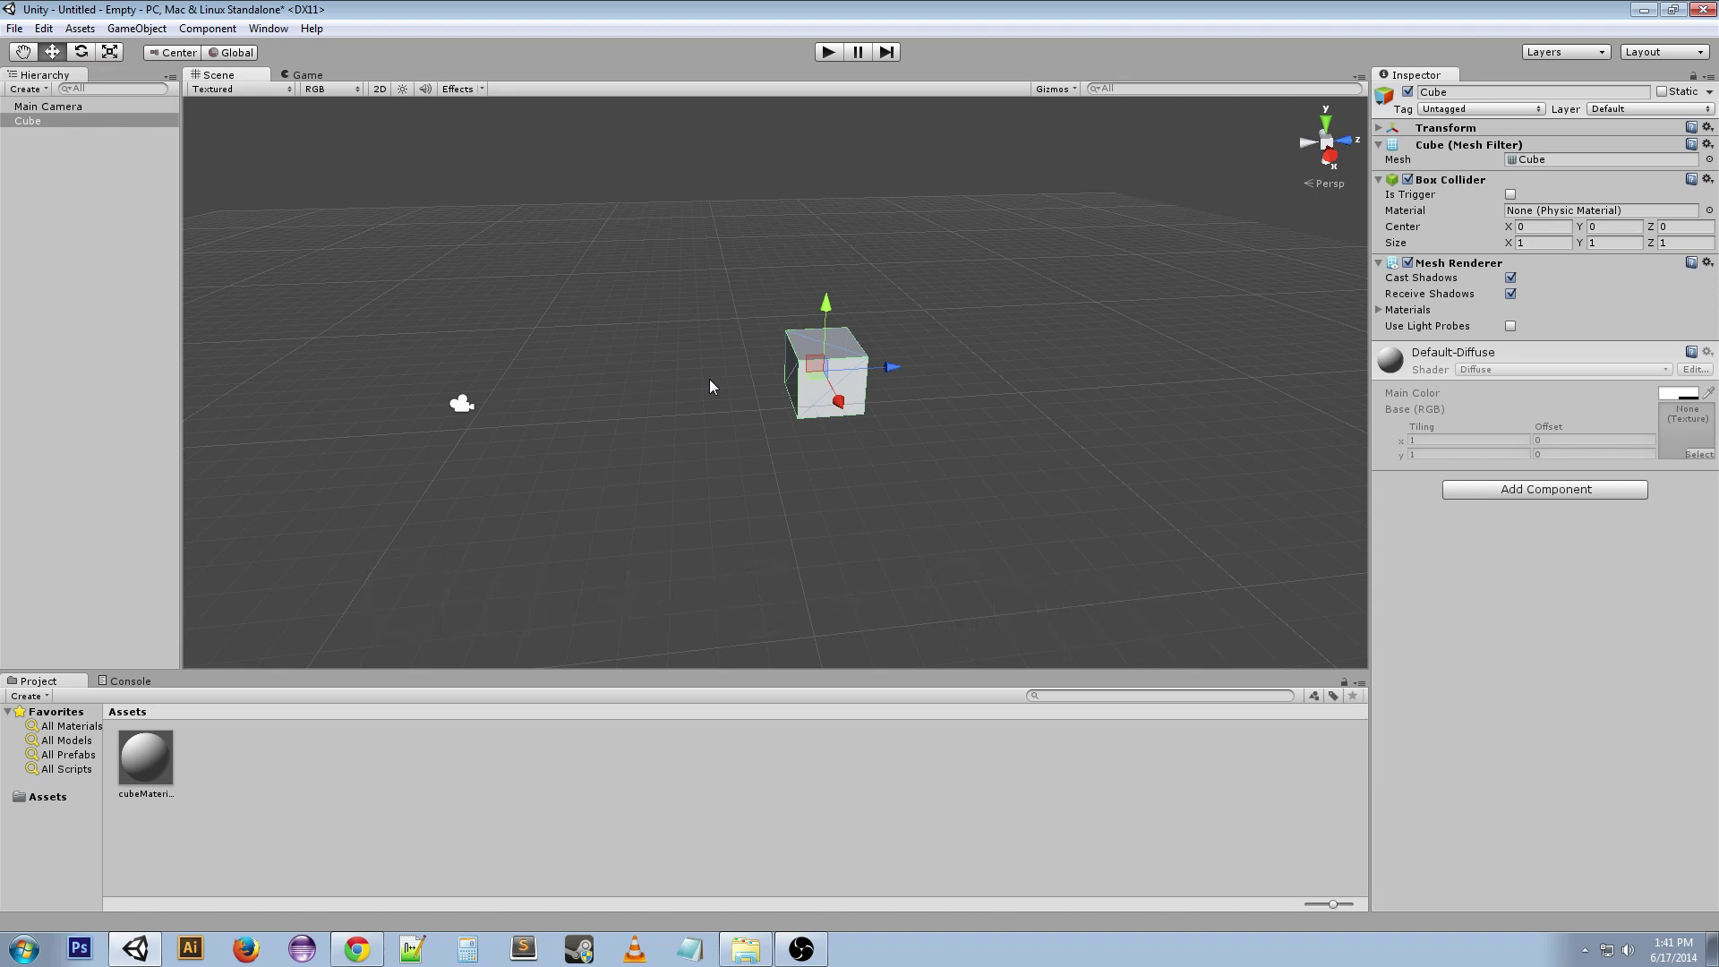
click(66, 117)
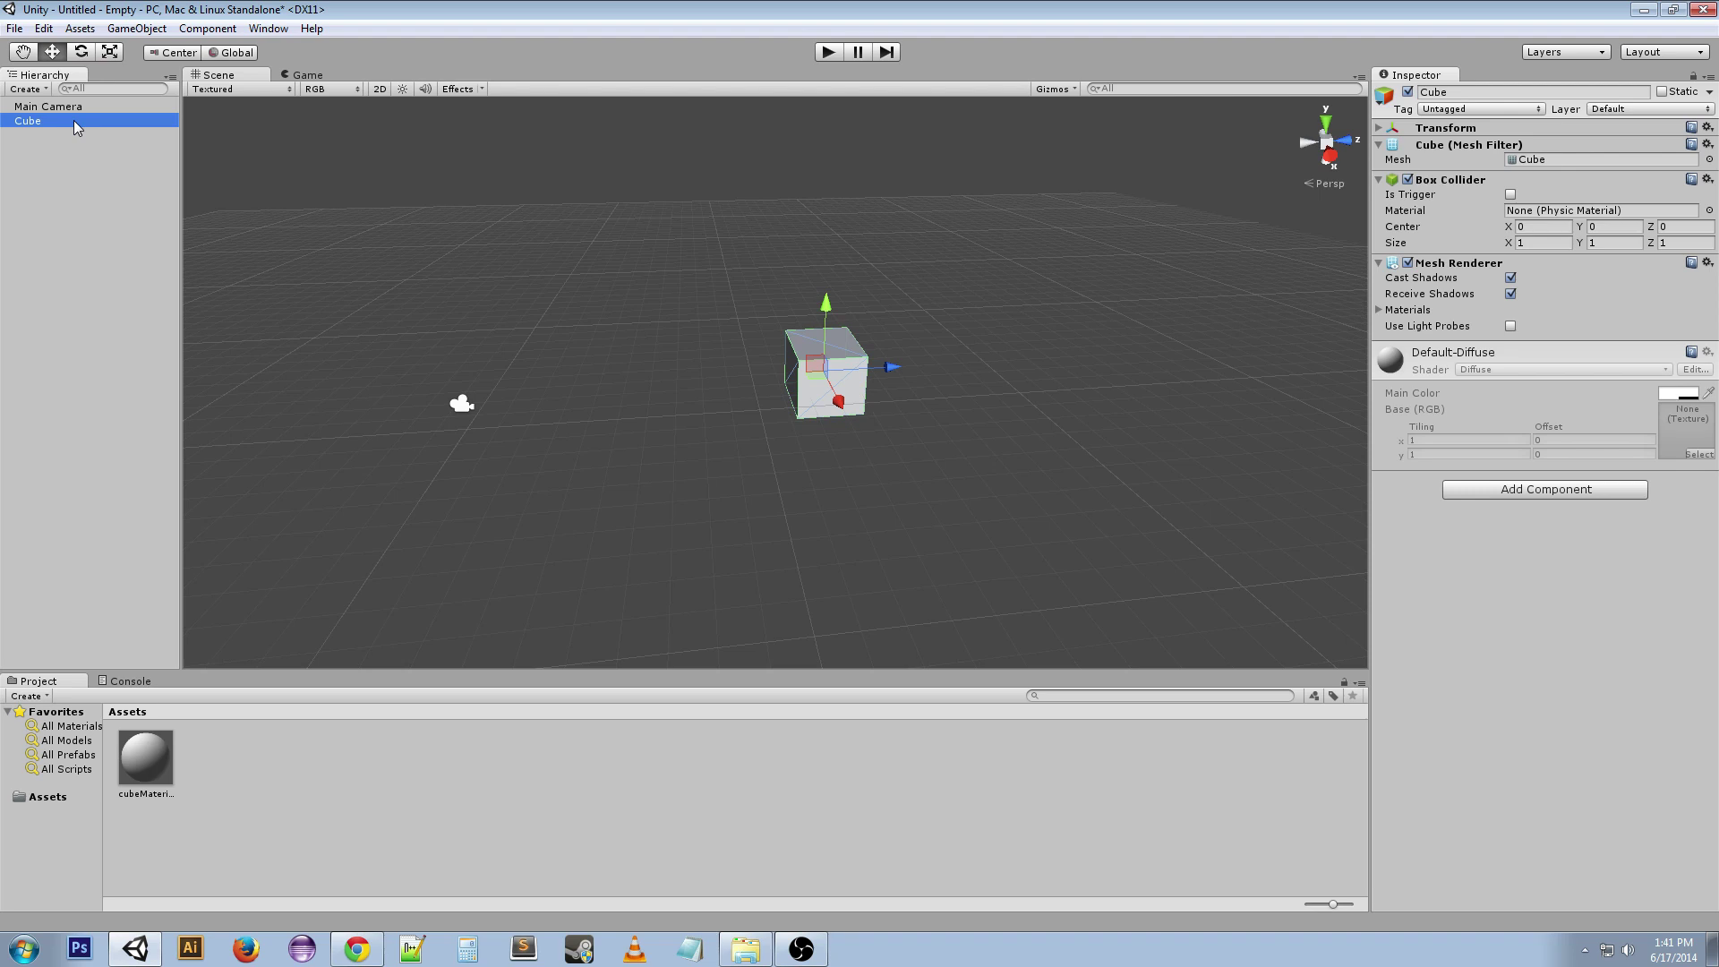
key(ctrl+v)
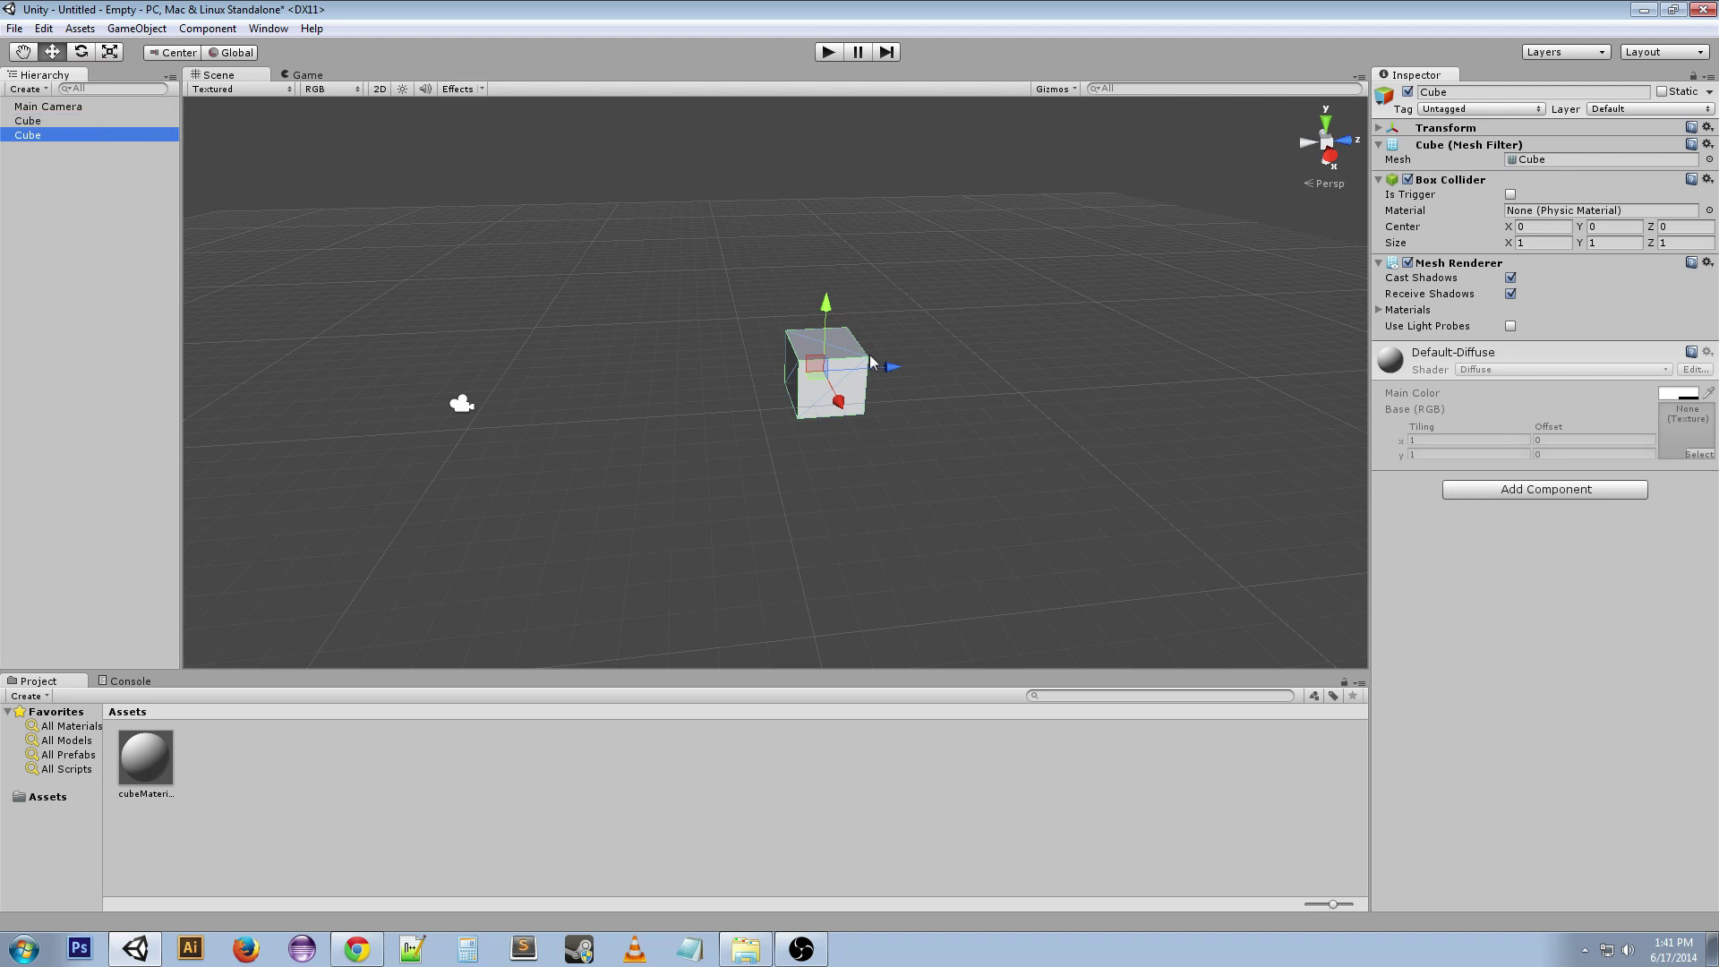
drag(890, 367, 1096, 358)
key(Delete)
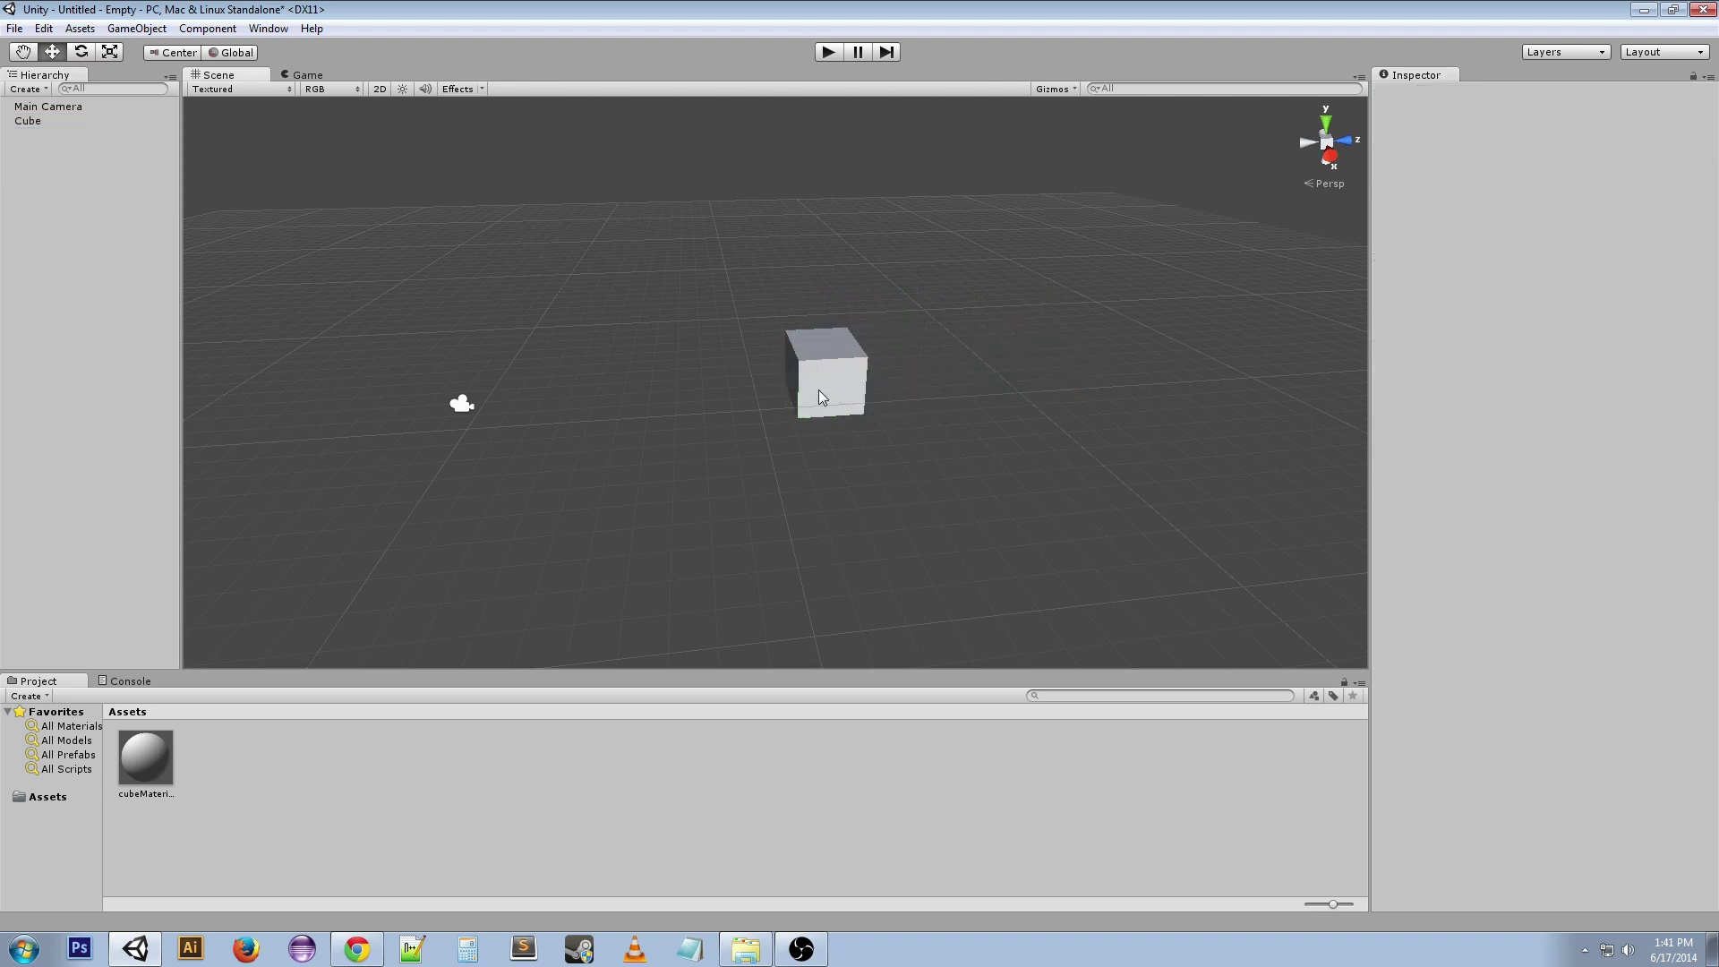
Paste another copy of the cube, move that copy along the Z axis, and delete it
click(822, 392)
key(ctrl+v)
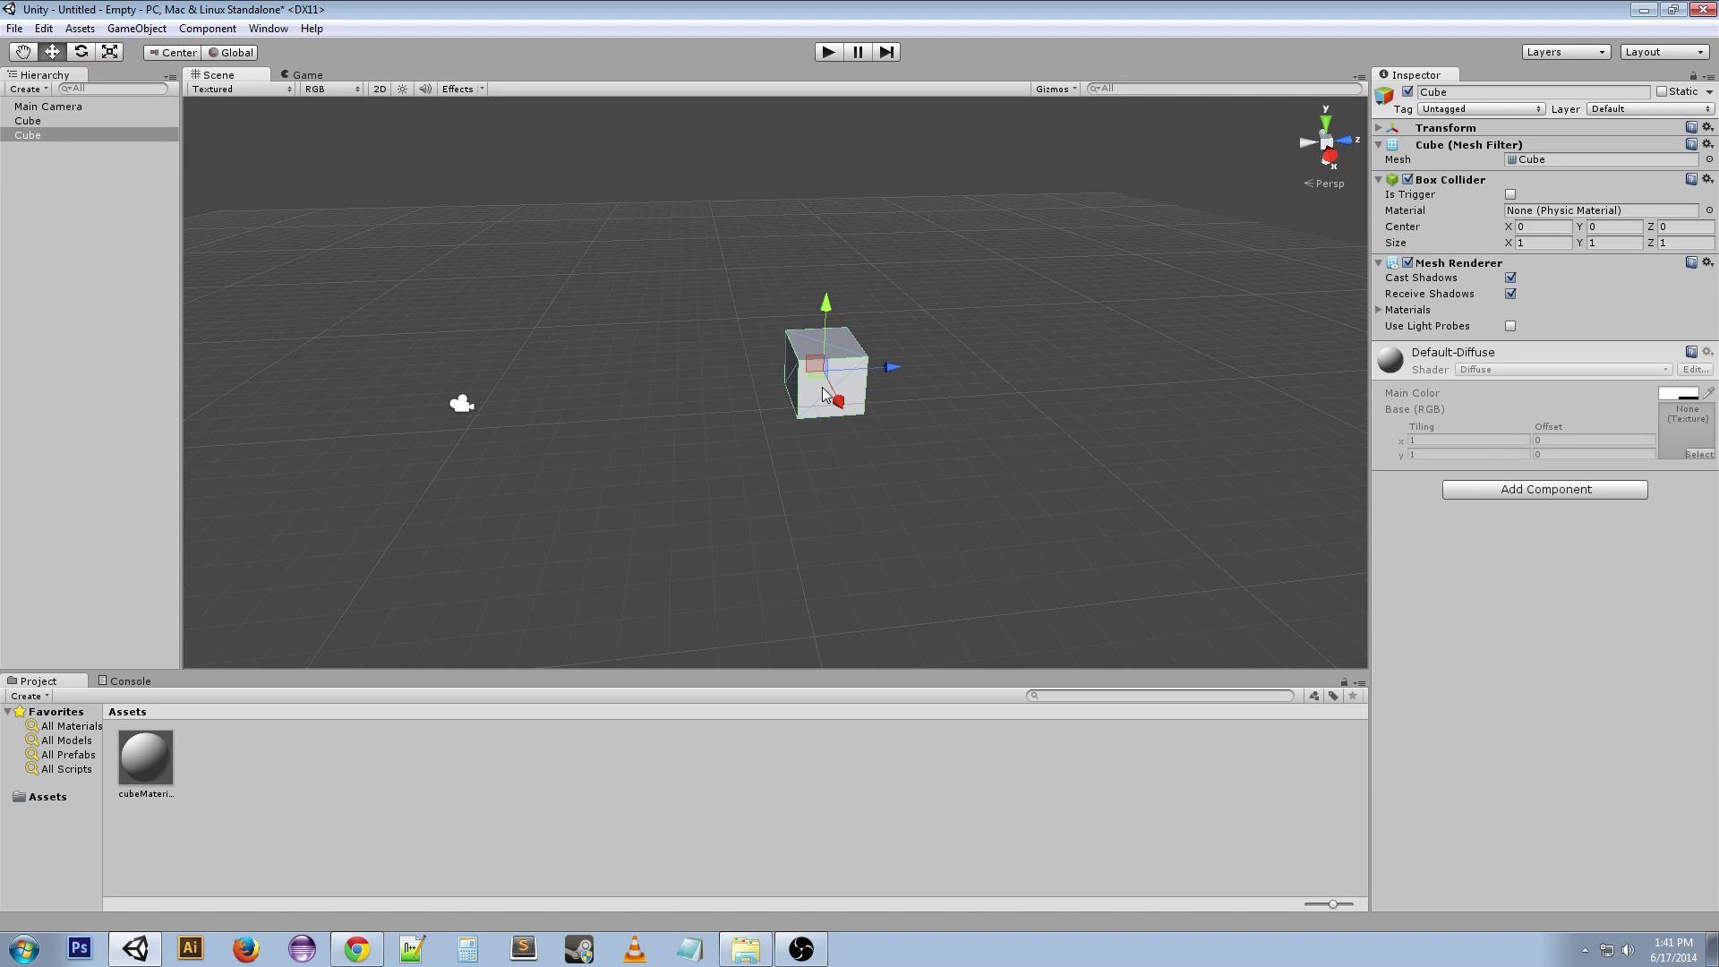
drag(892, 367, 1135, 363)
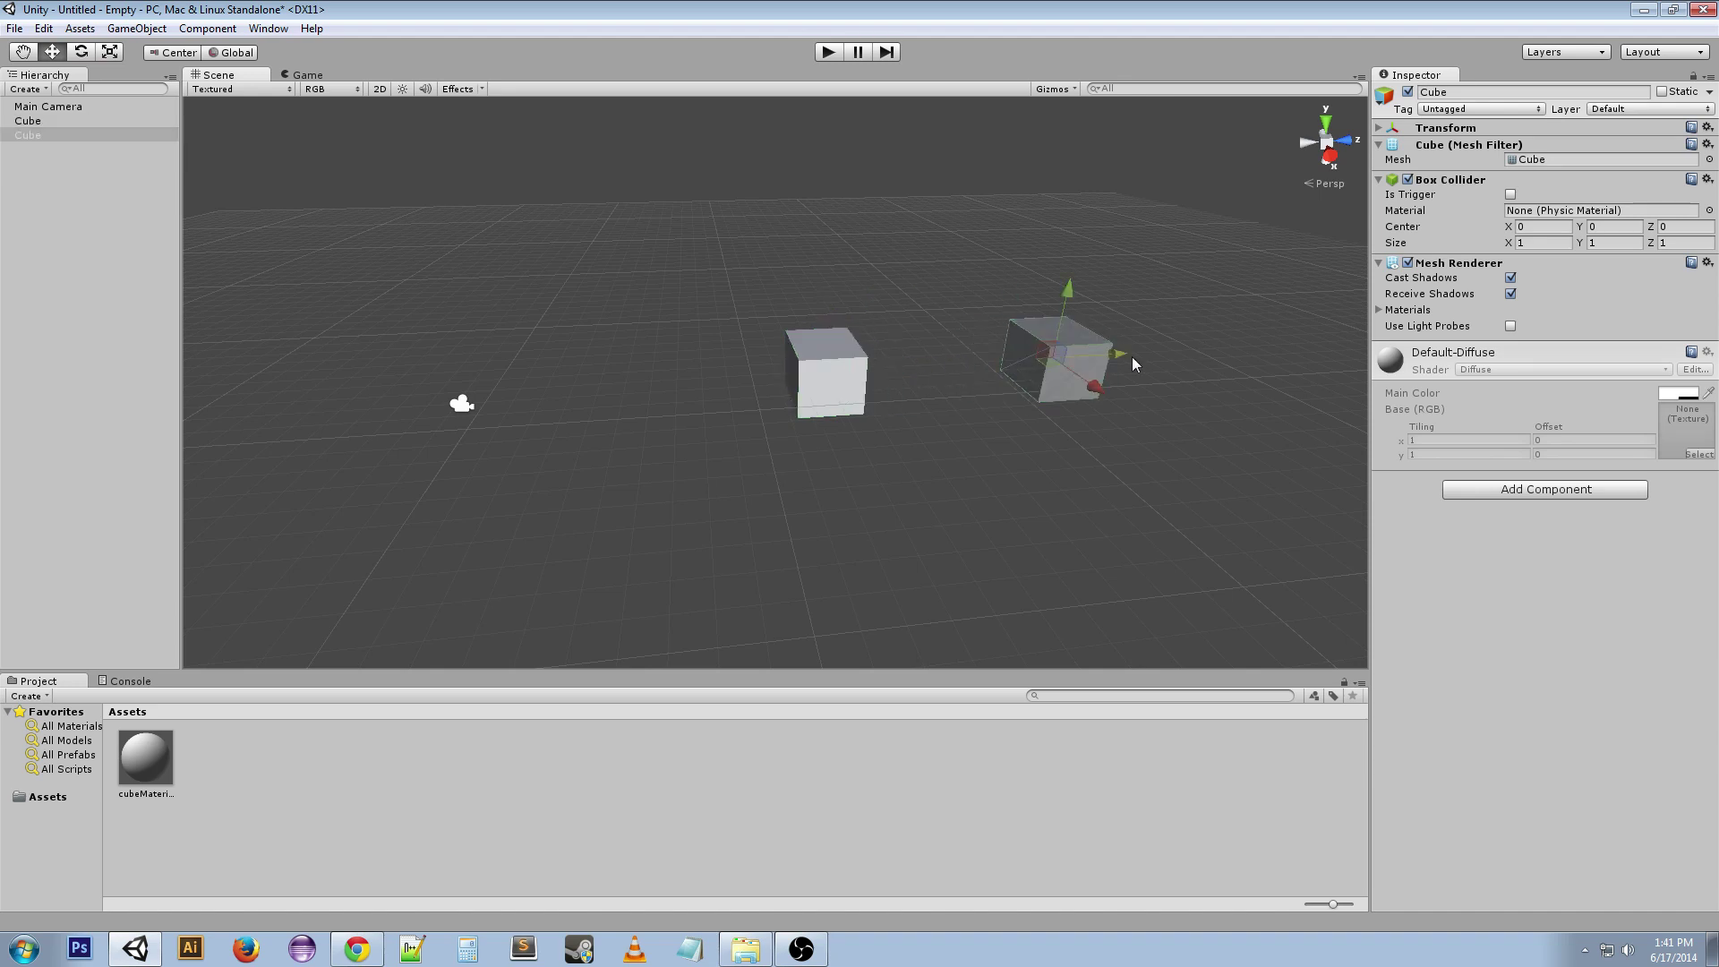
key(Delete)
With the remaining cube selected, activate the scene search, and select every object in the scene
click(810, 383)
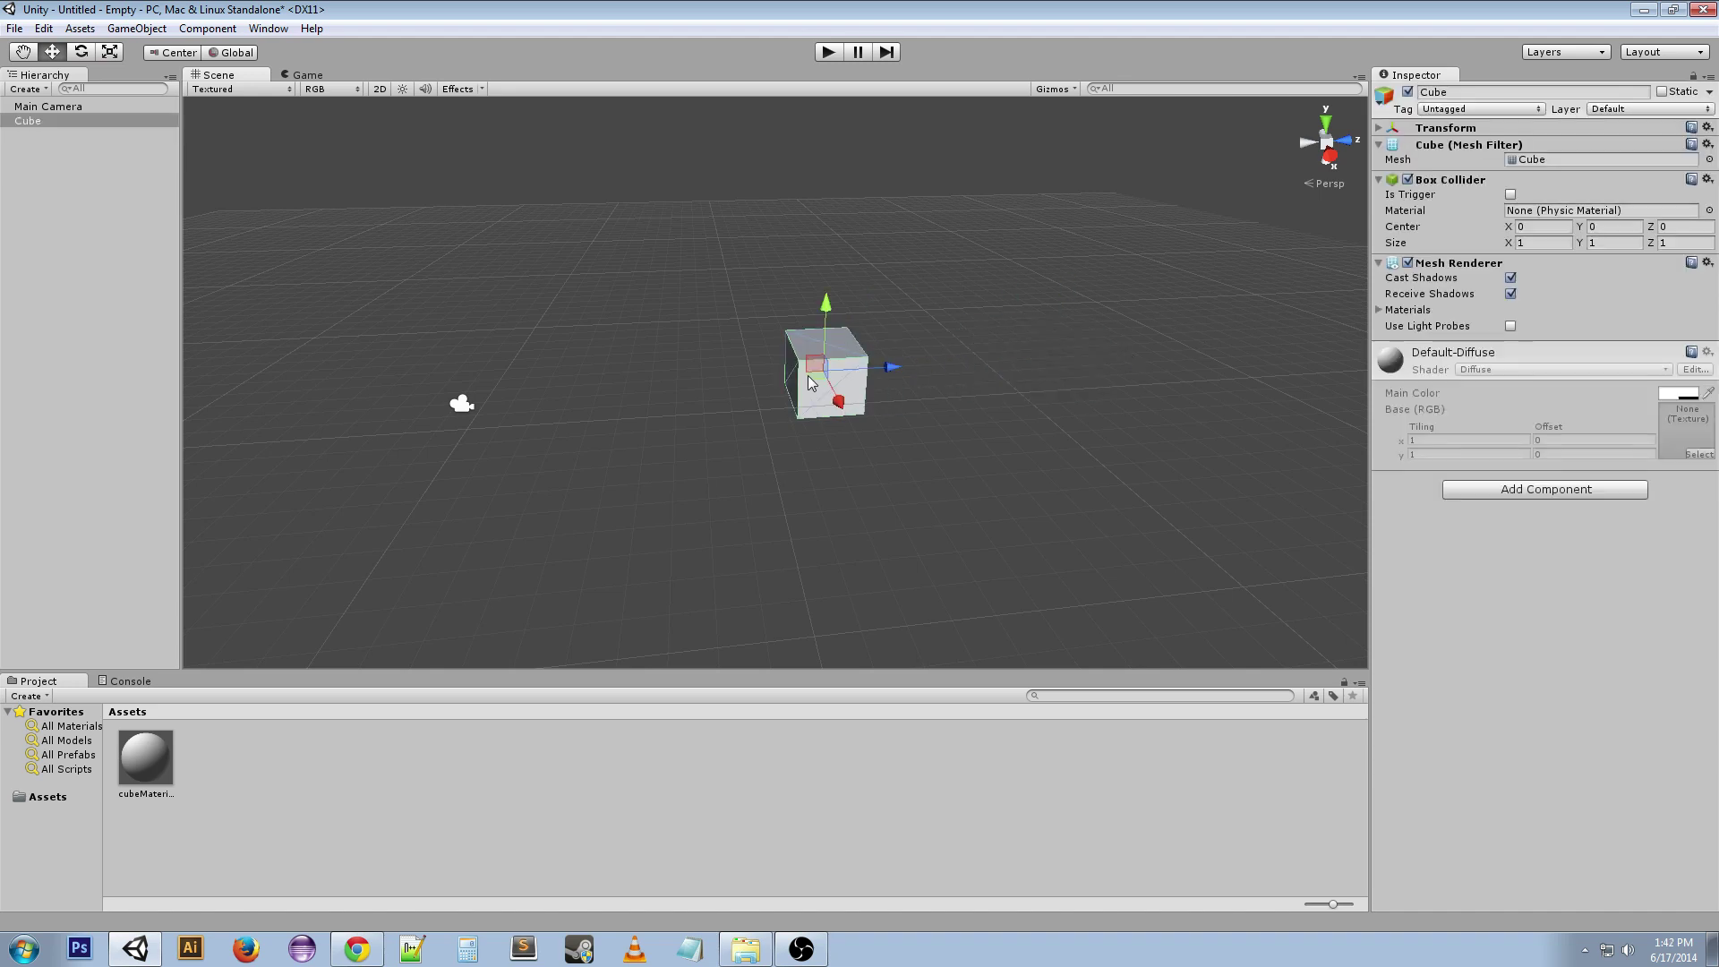
key(ctrl+f)
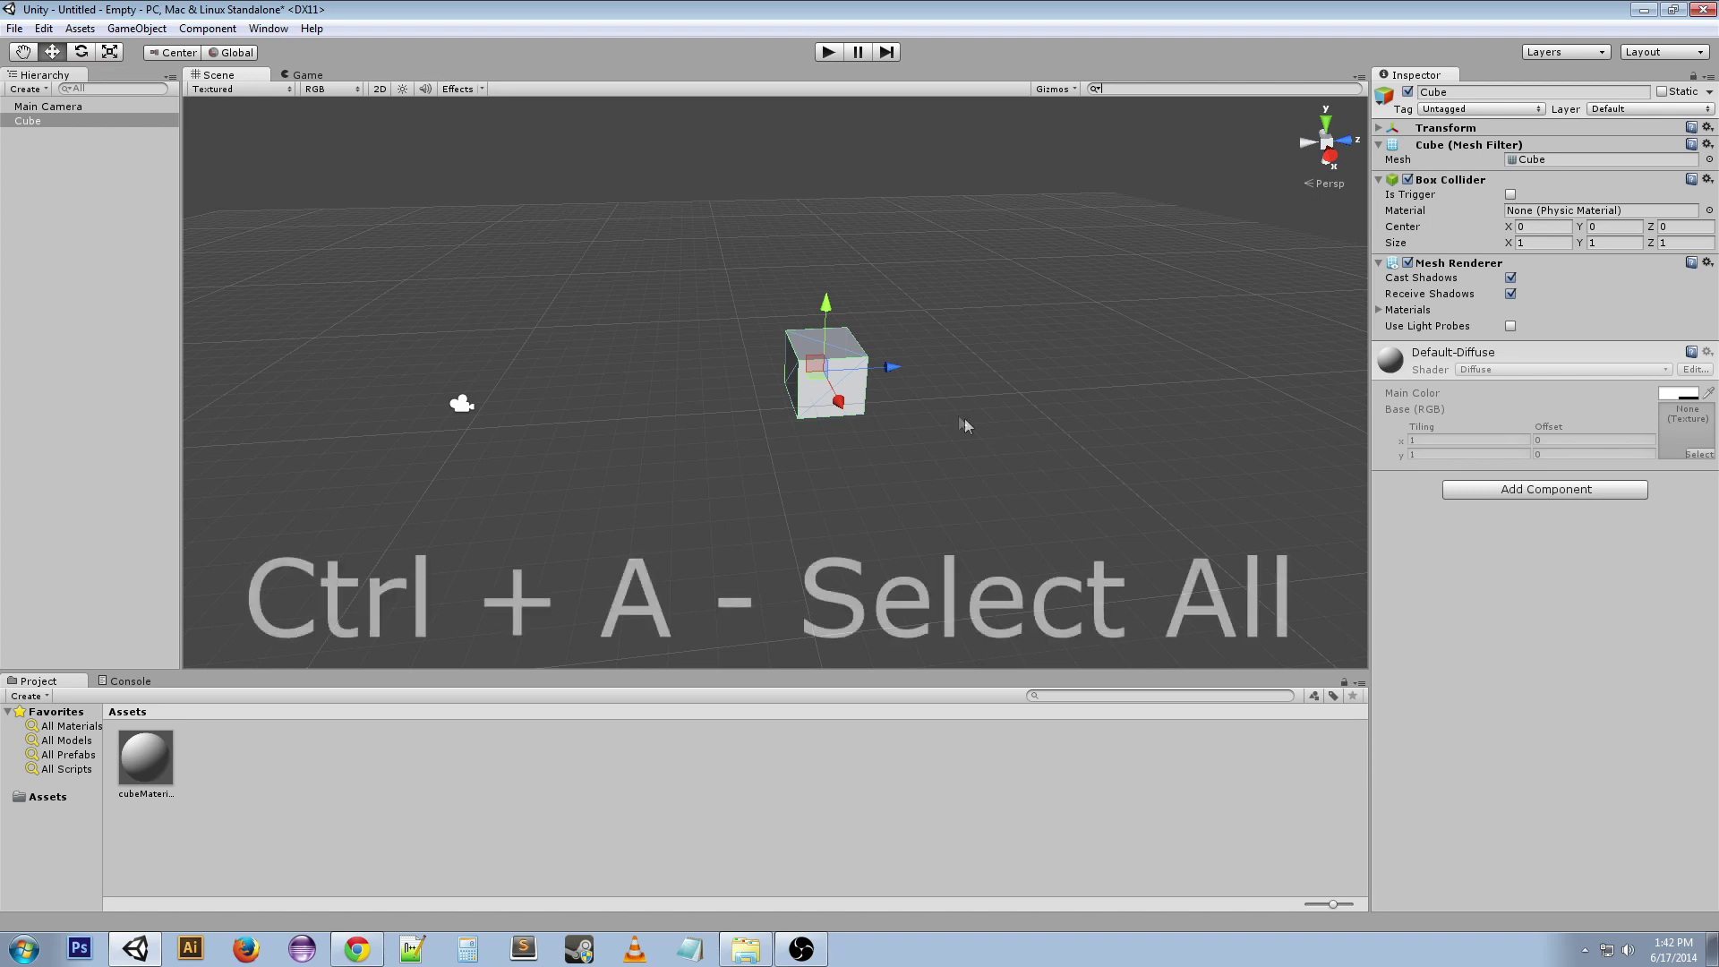
click(940, 413)
key(ctrl+a)
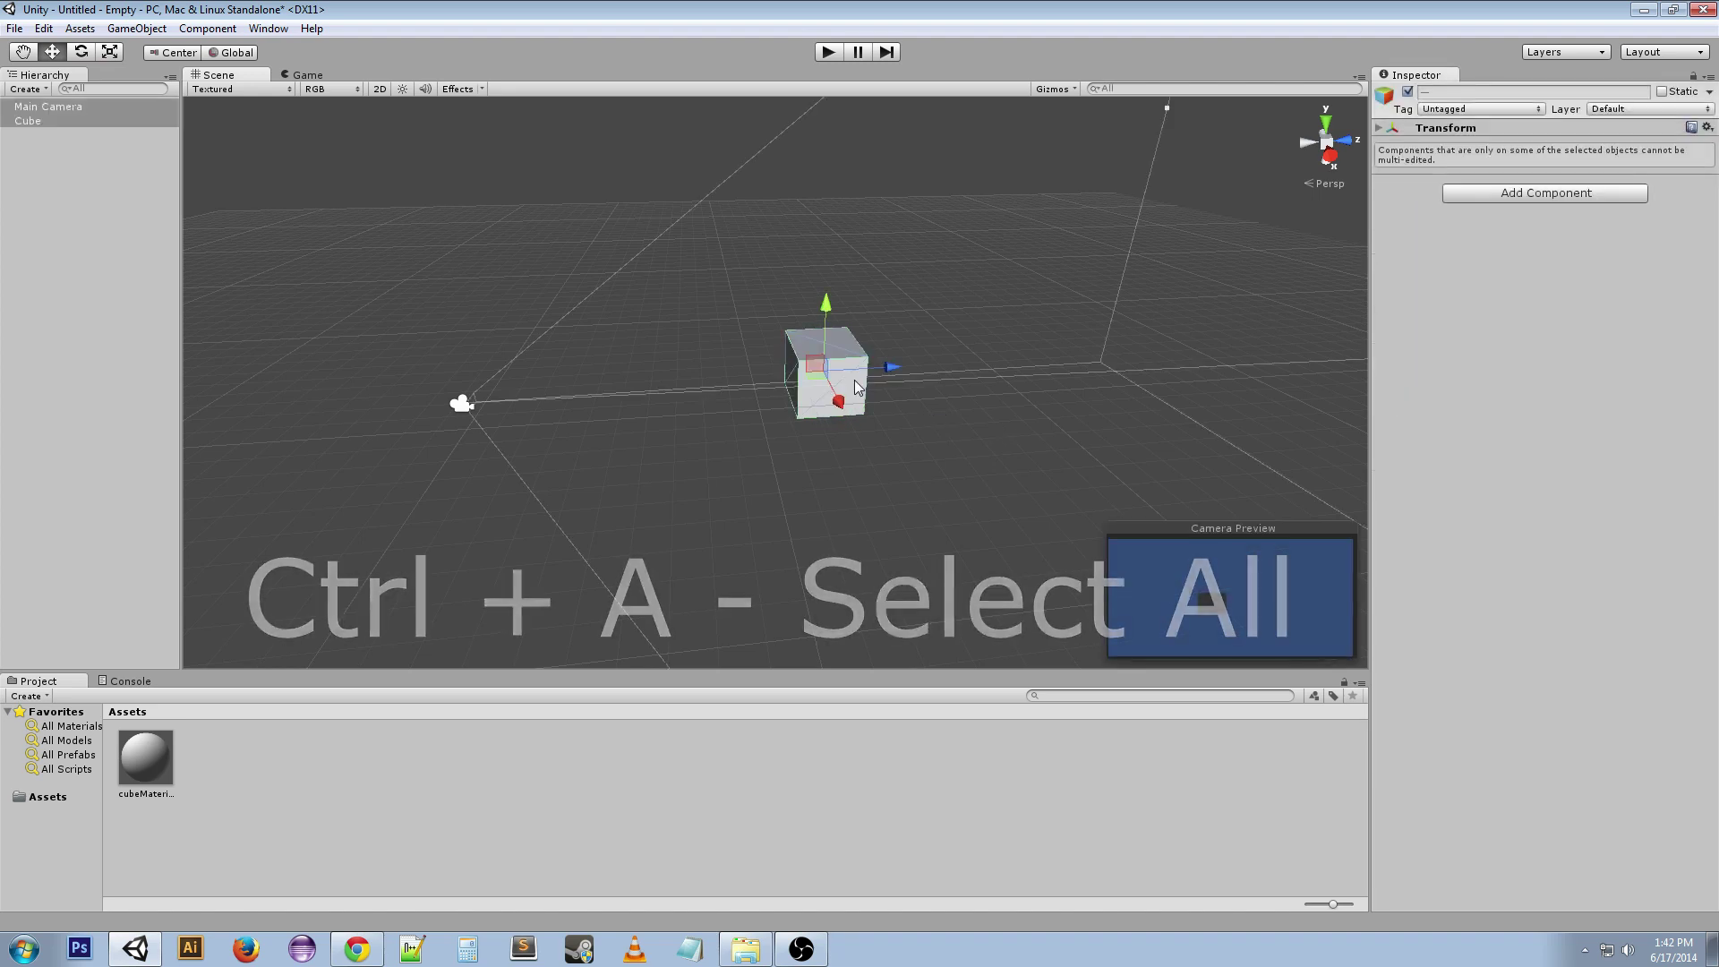
Start and stop play mode, and start it again with the pause toggled
key(ctrl+p)
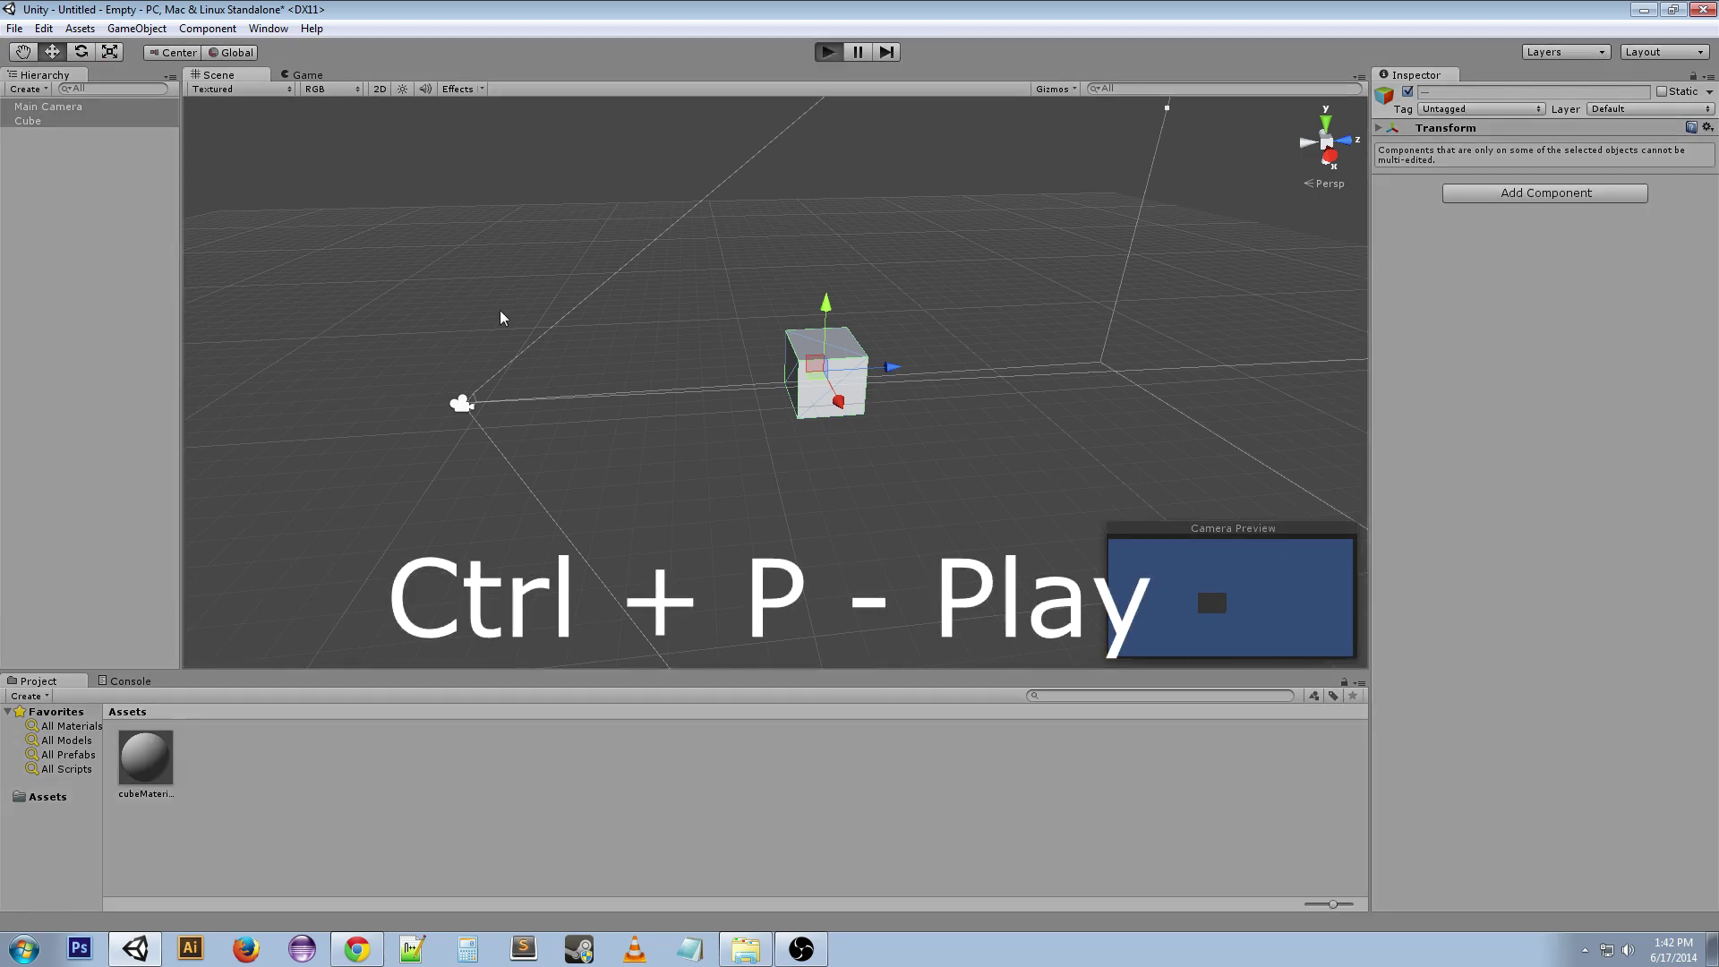
key(ctrl+p)
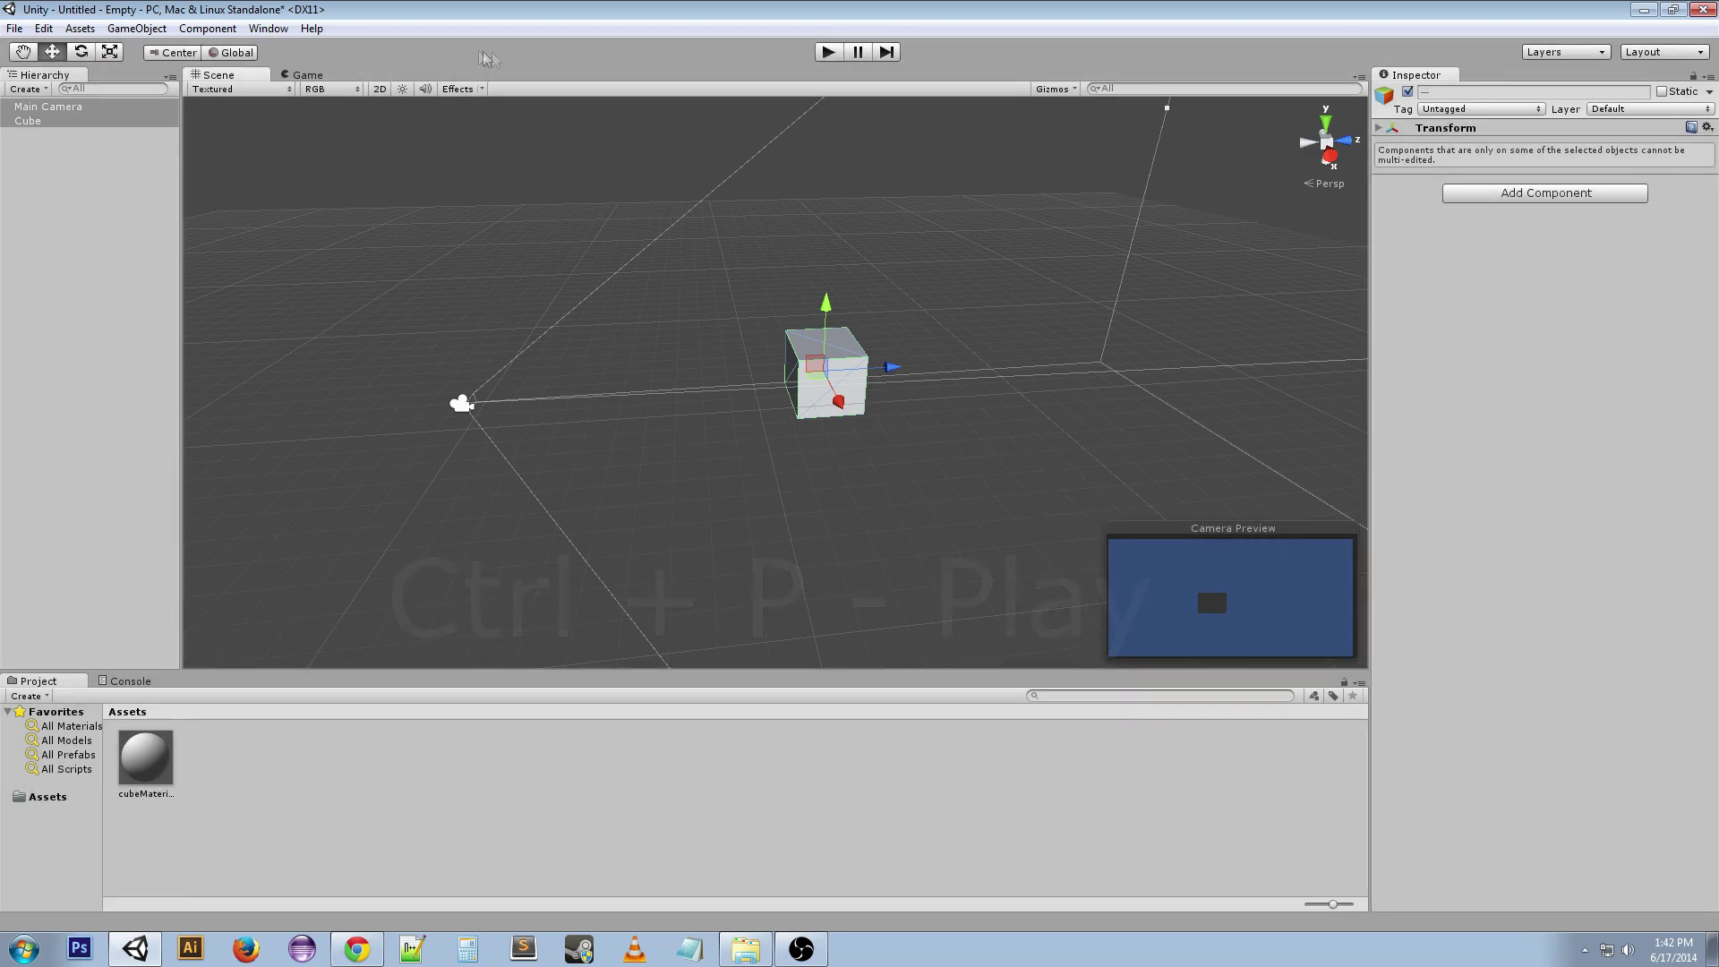
key(ctrl+p)
key(ctrl+shift+p)
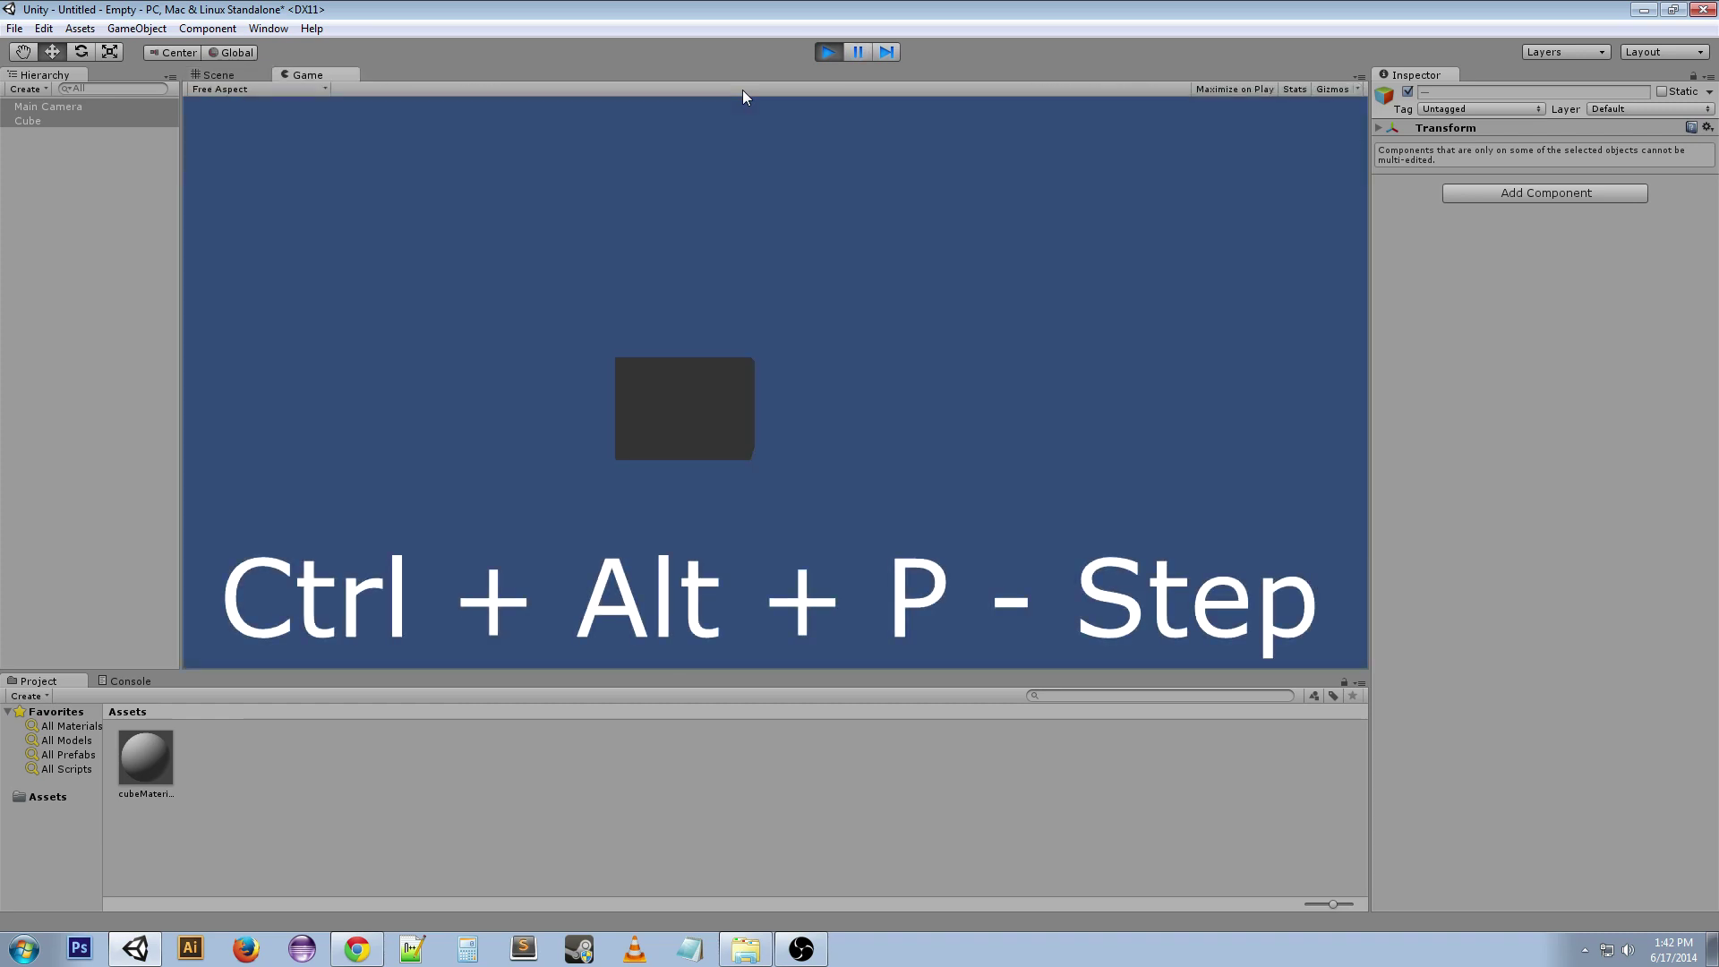
Step the running game frame by frame while showing the Scene view, and exit play mode
key(ctrl+alt+p)
key(ctrl+1)
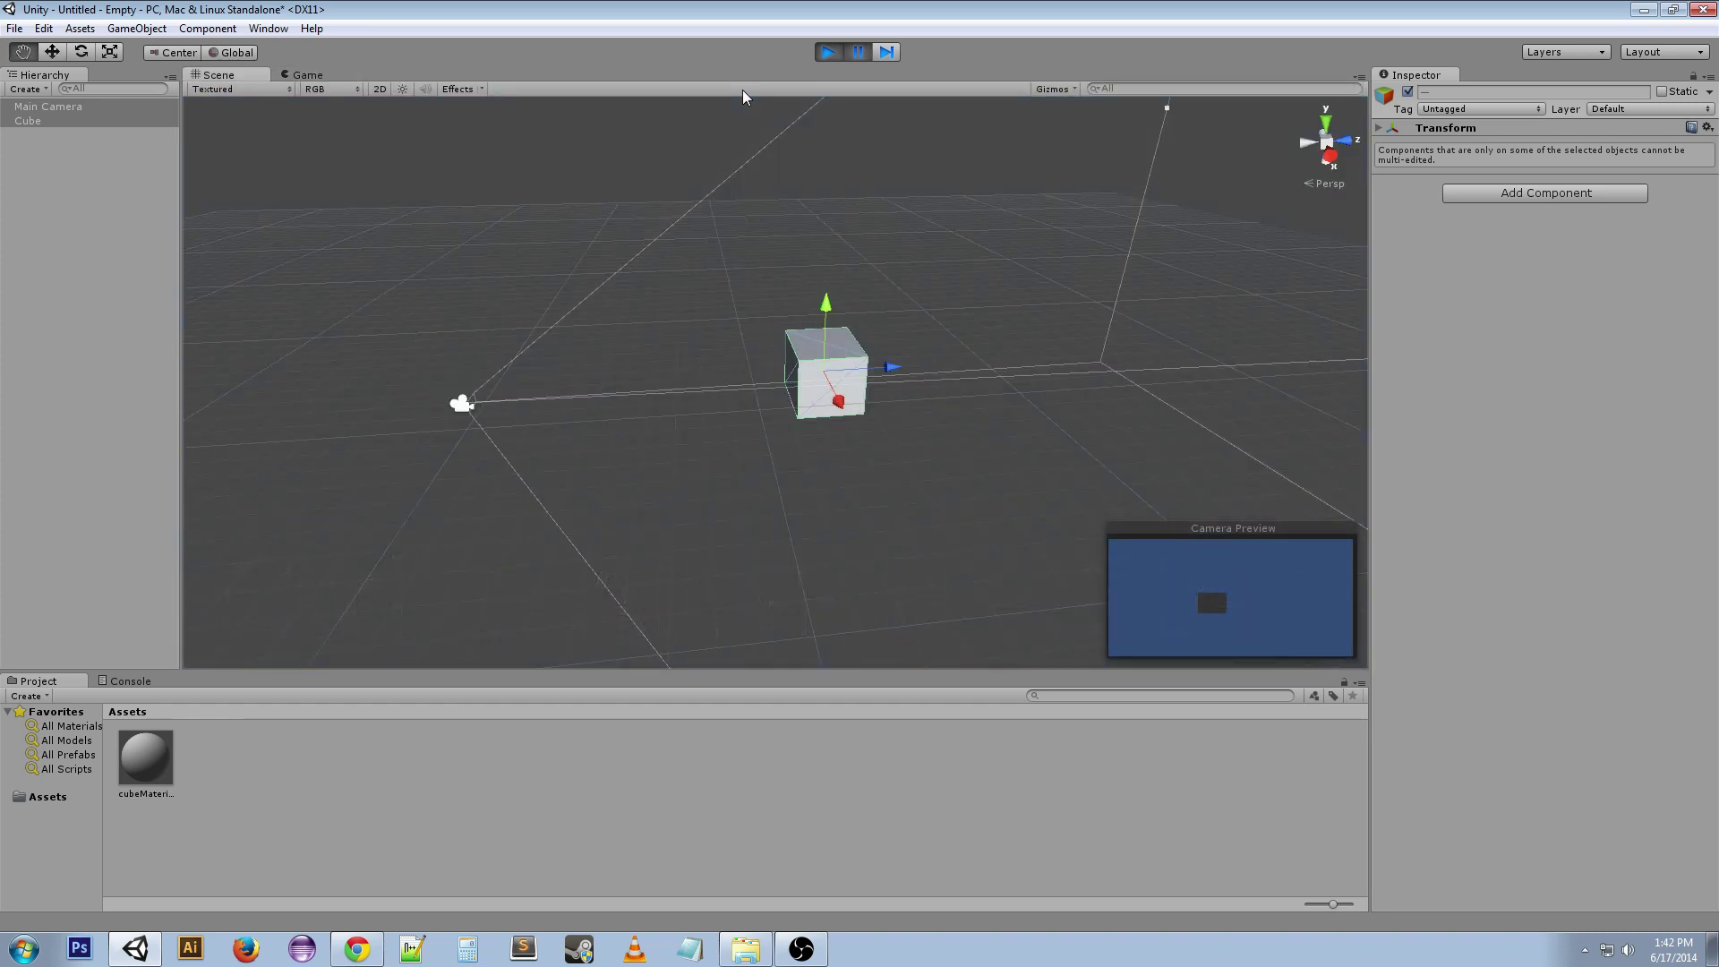
click(893, 59)
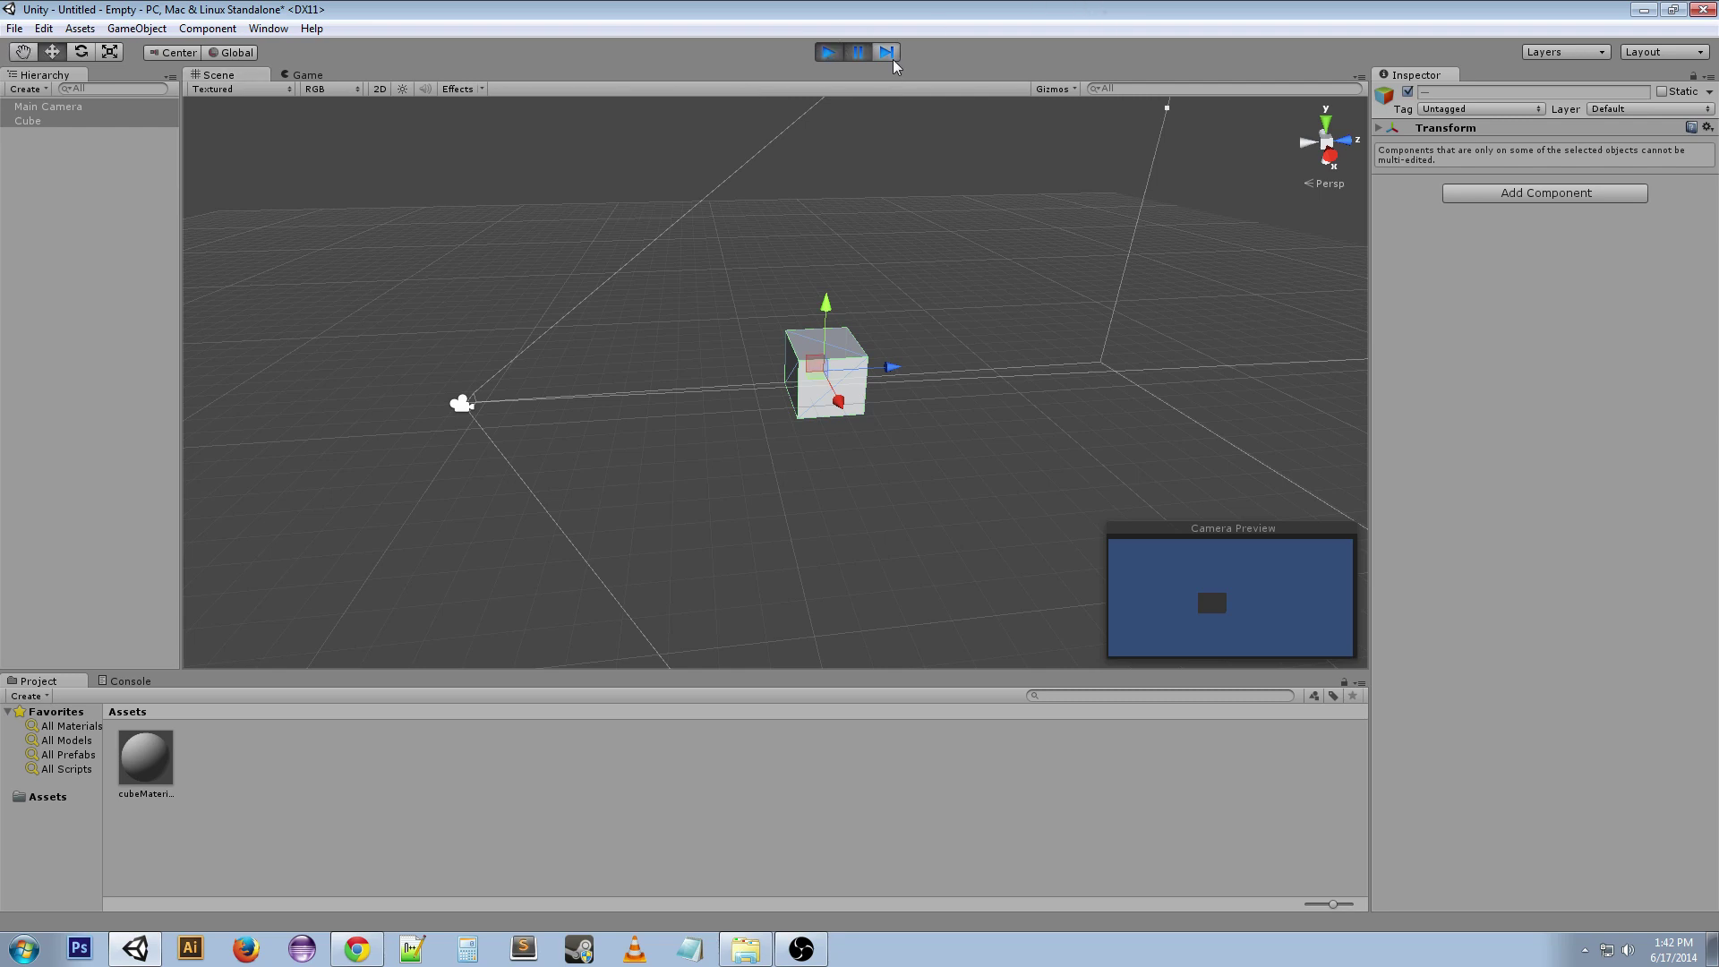
key(ctrl+p)
Deselect all objects in the hierarchy and refresh the project's assets
click(108, 405)
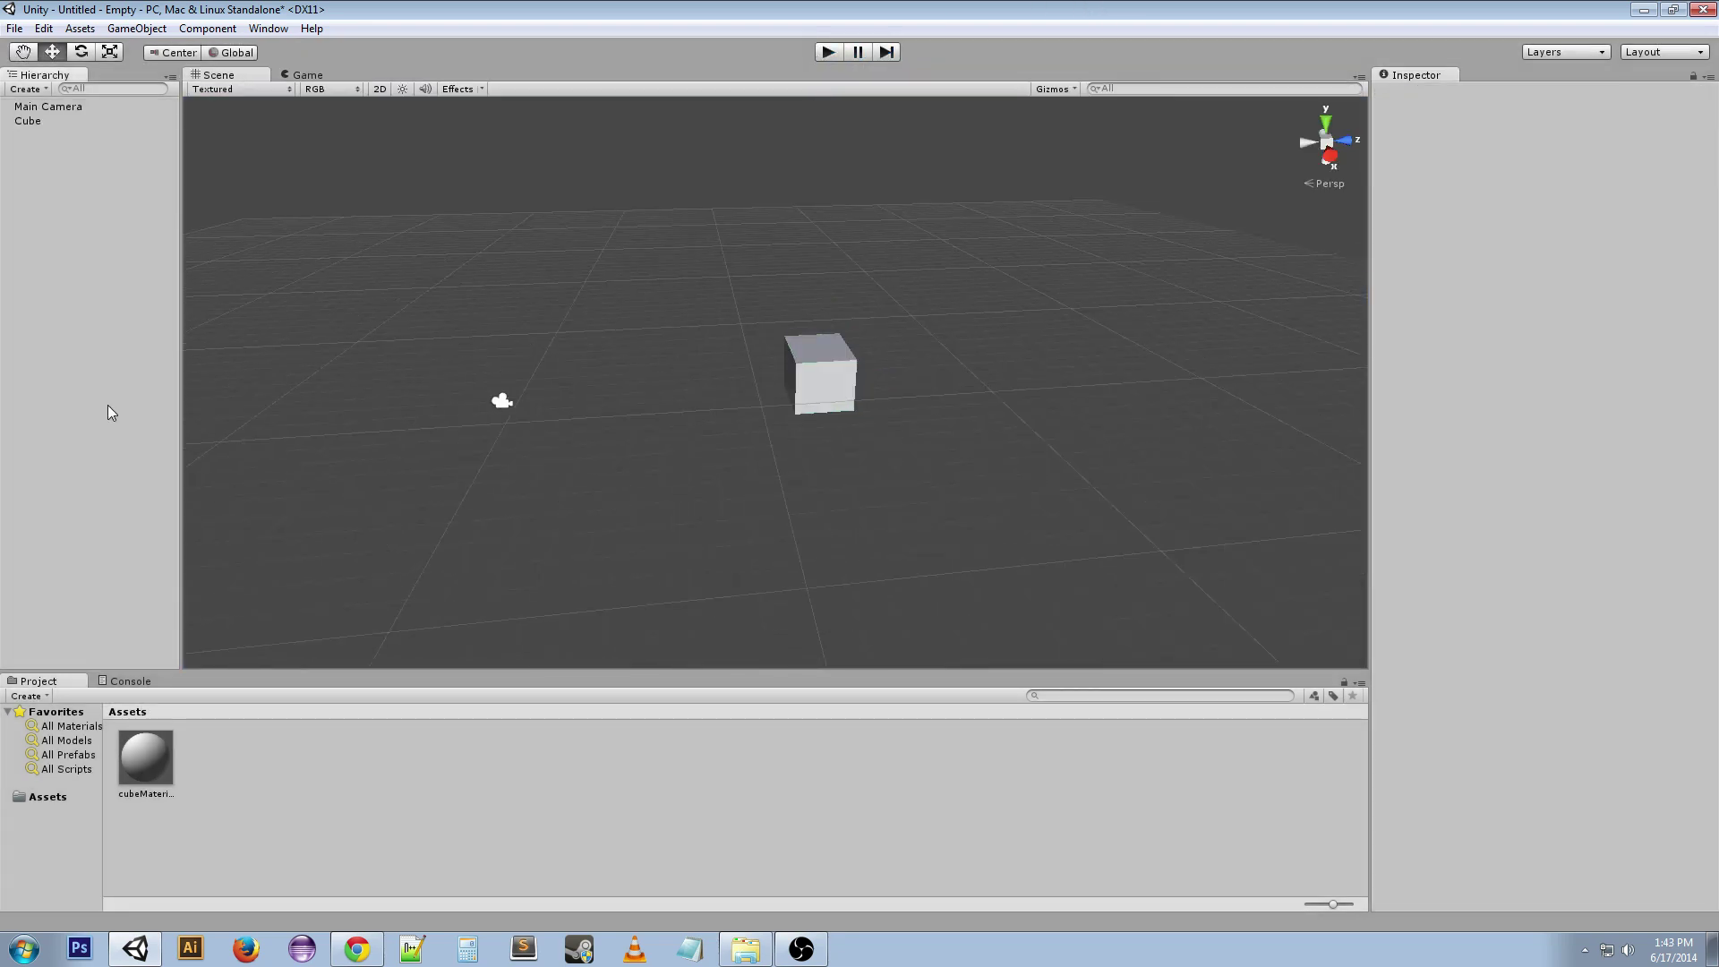
key(ctrl+r)
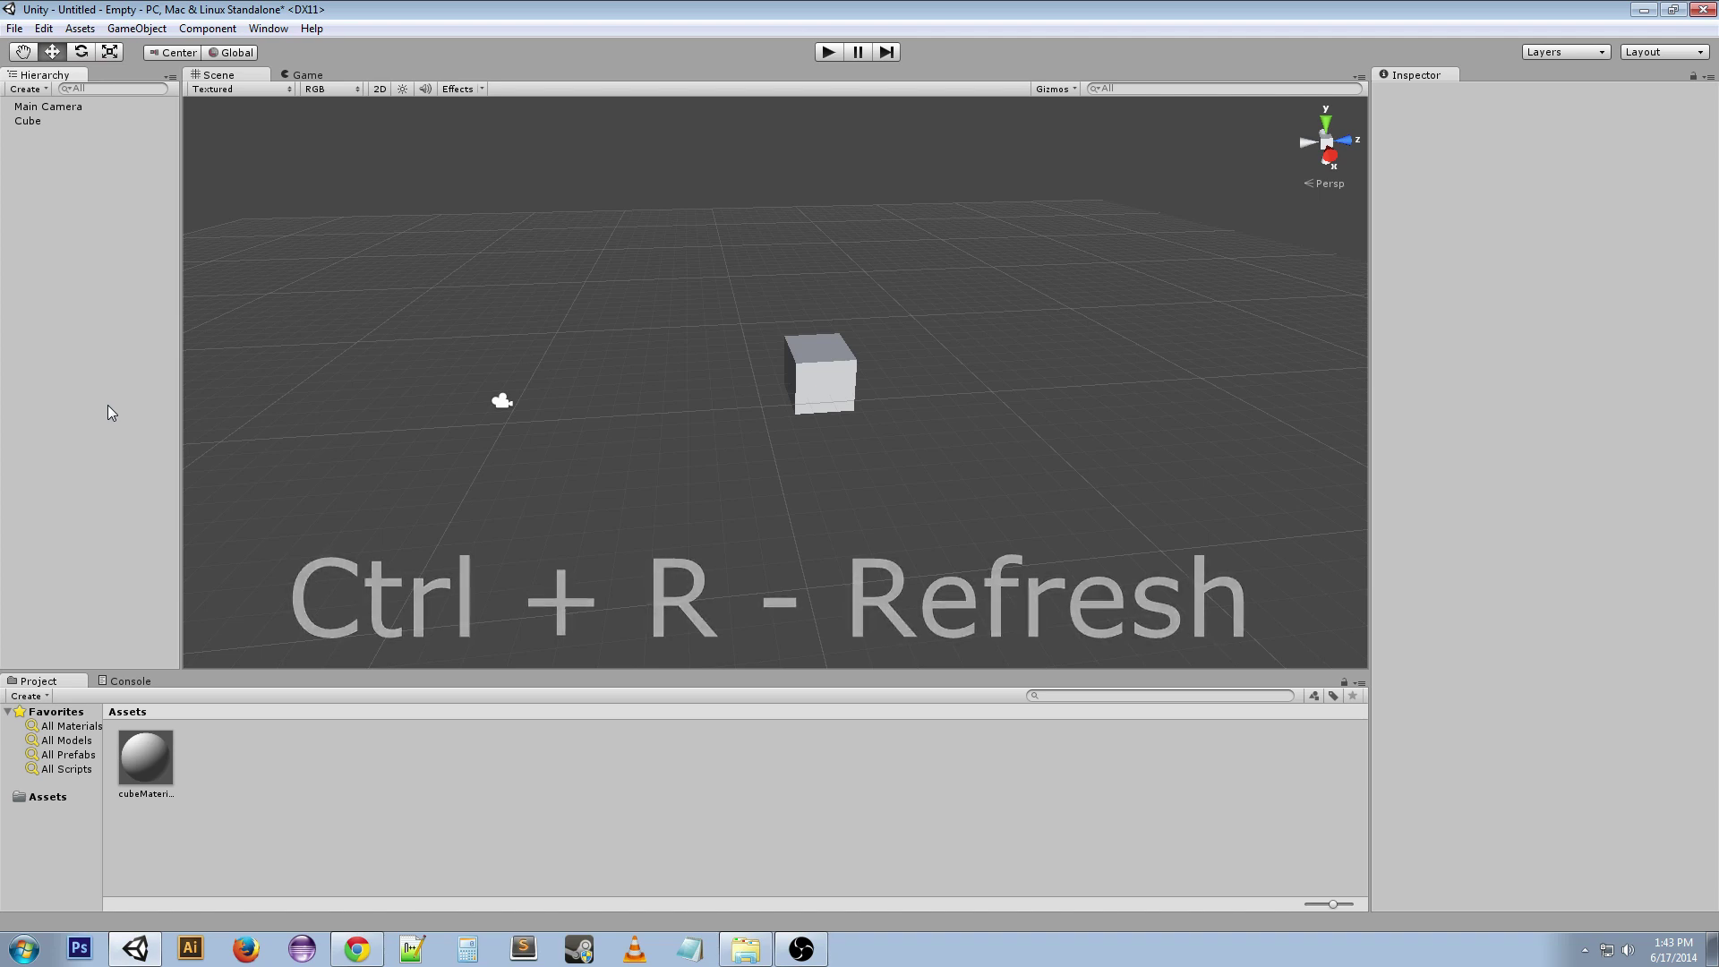
click(262, 753)
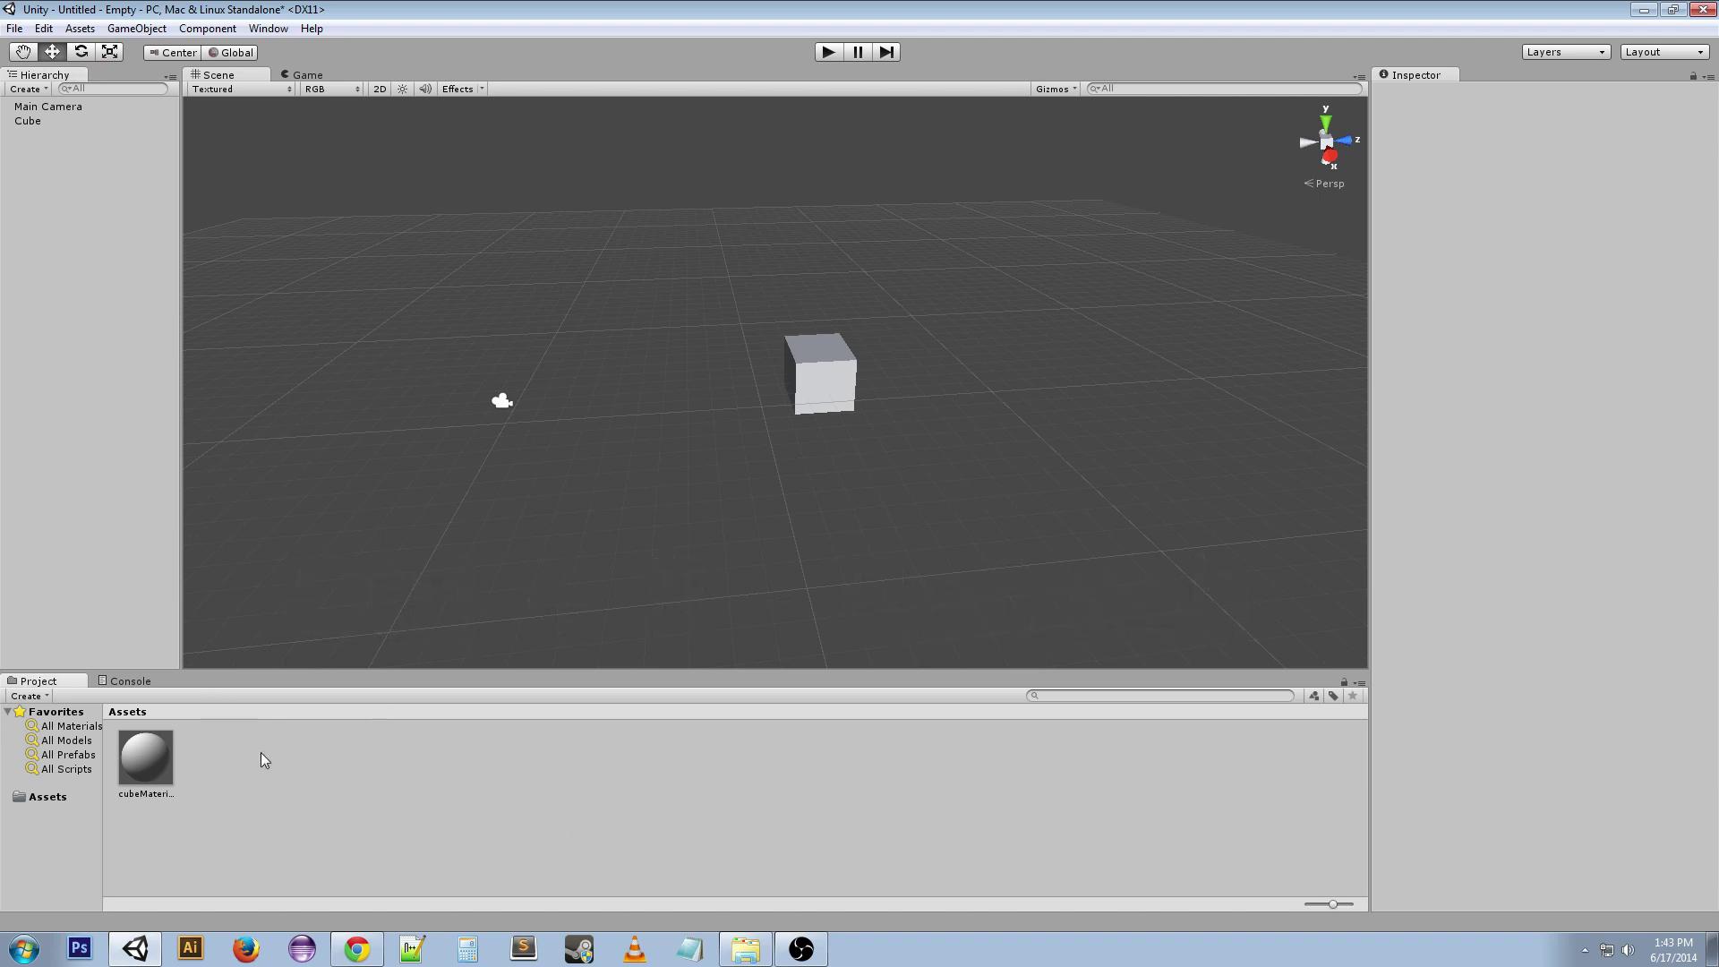